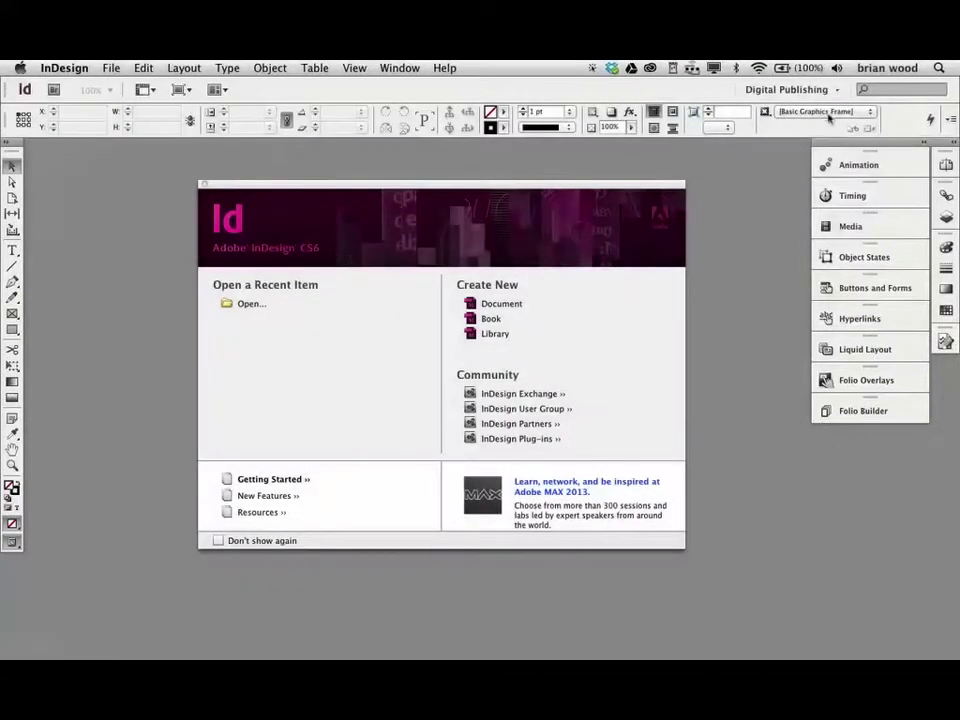
- Switch InDesign to the Digital Publishing workspace
click(812, 91)
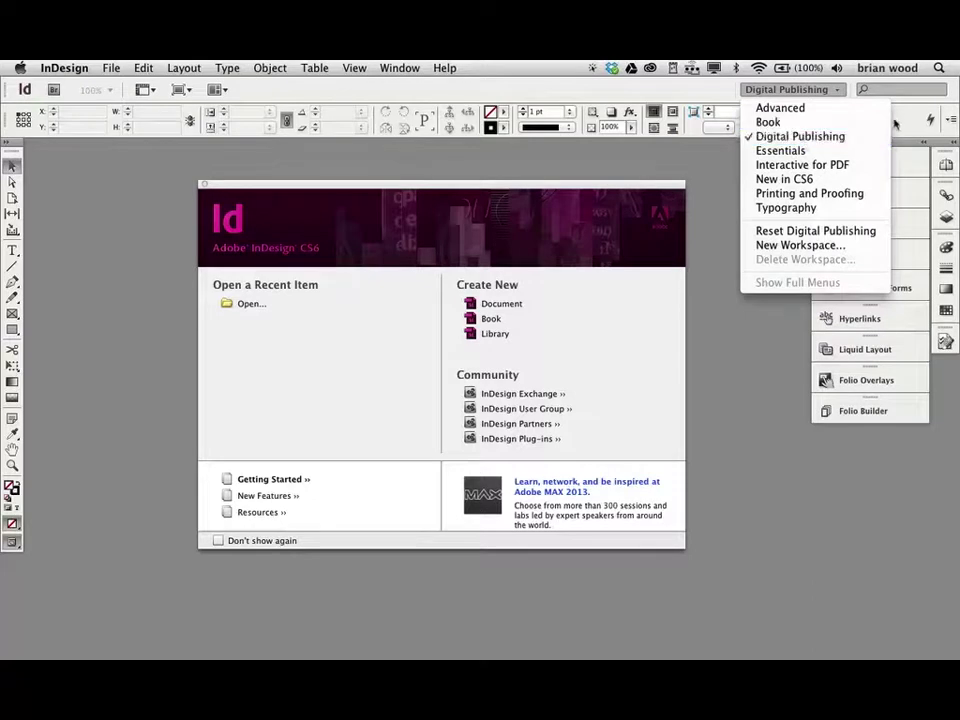
click(804, 138)
click(402, 67)
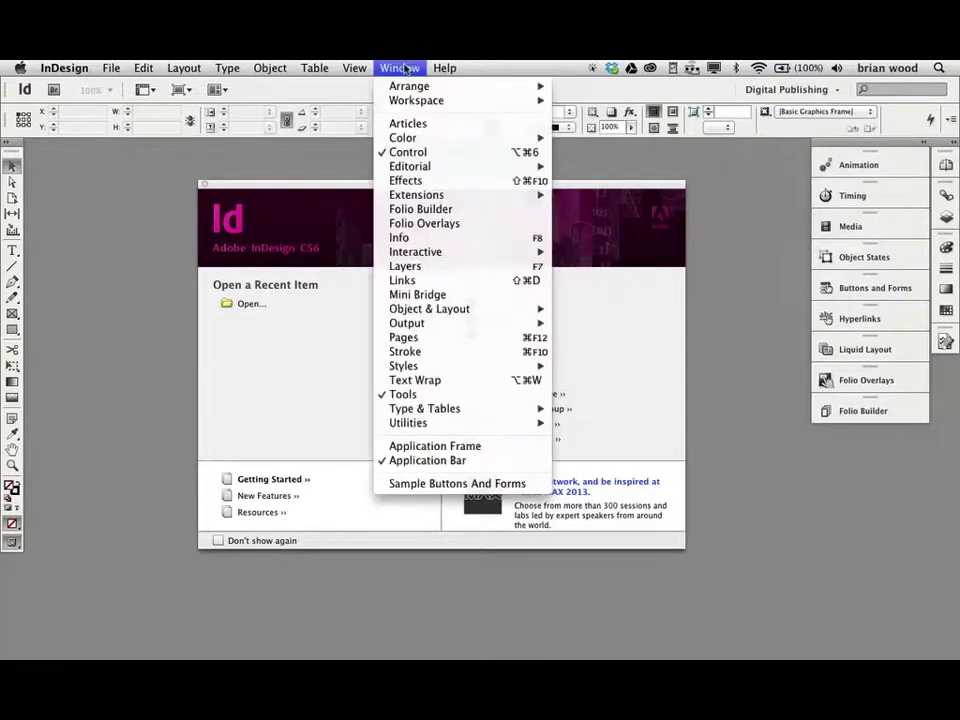
click(404, 67)
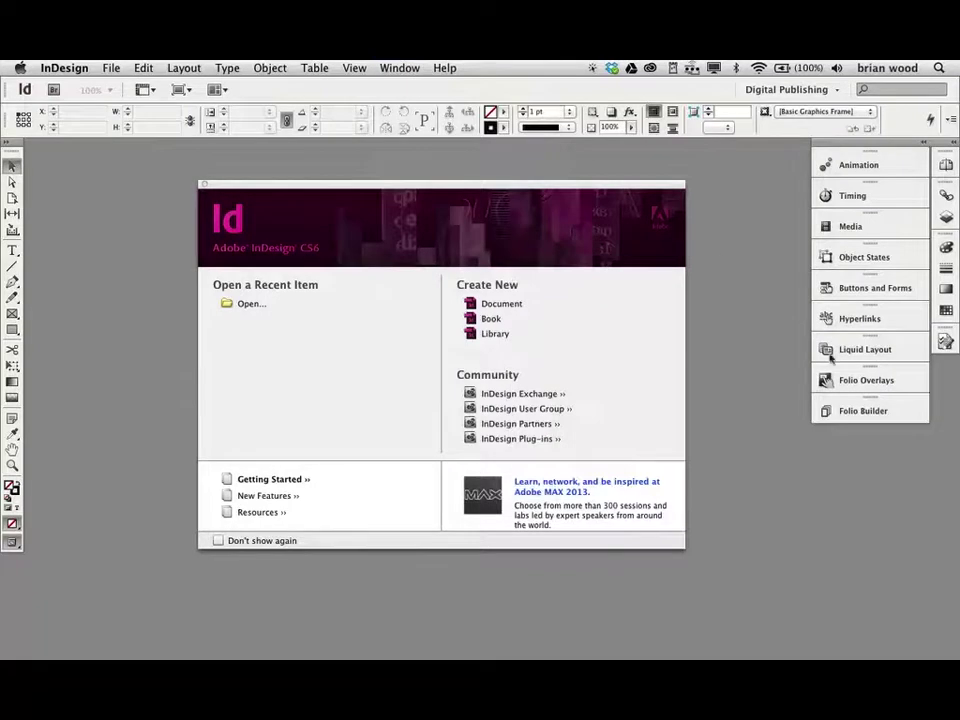
- Show Folio Builder with the Pinnacle, Brian, mine and LocalTest folios, and reveal its options menu
click(866, 411)
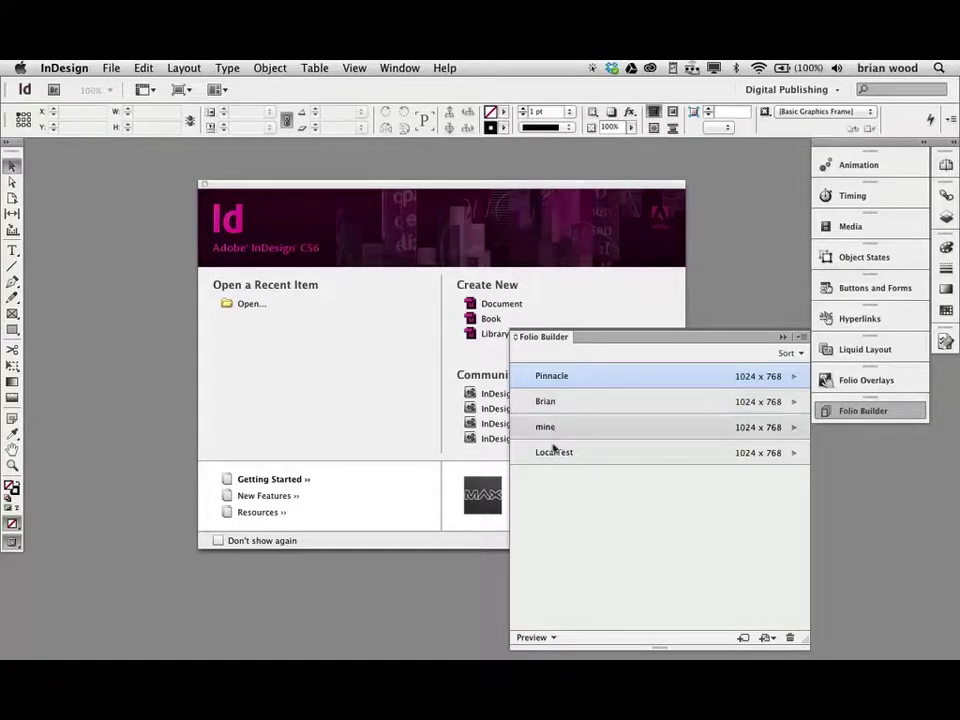
mouse_move(556, 455)
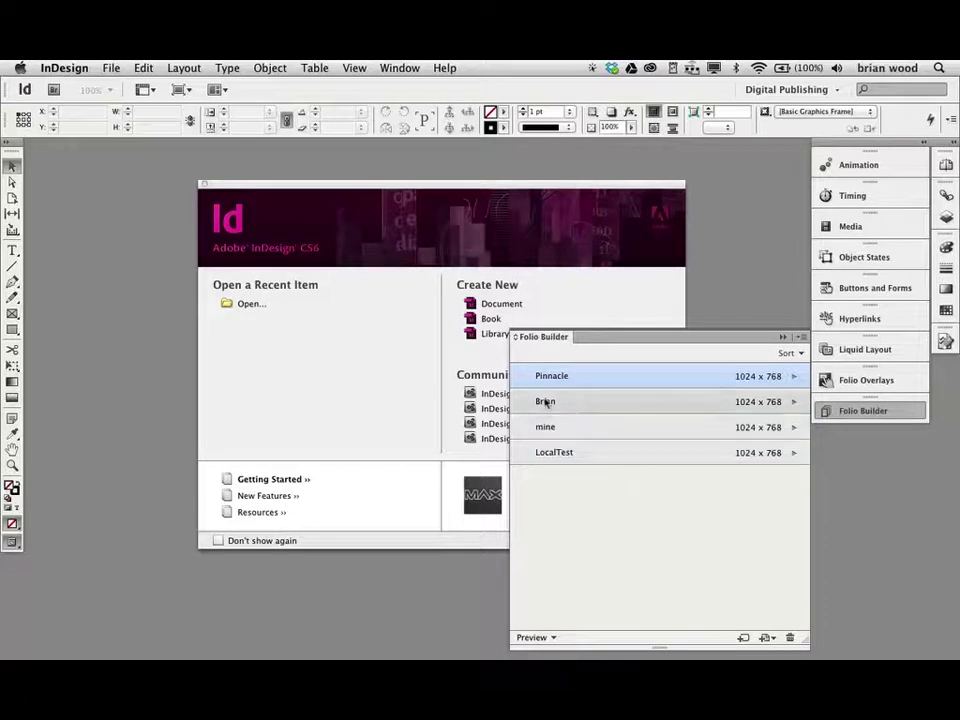
mouse_move(545, 402)
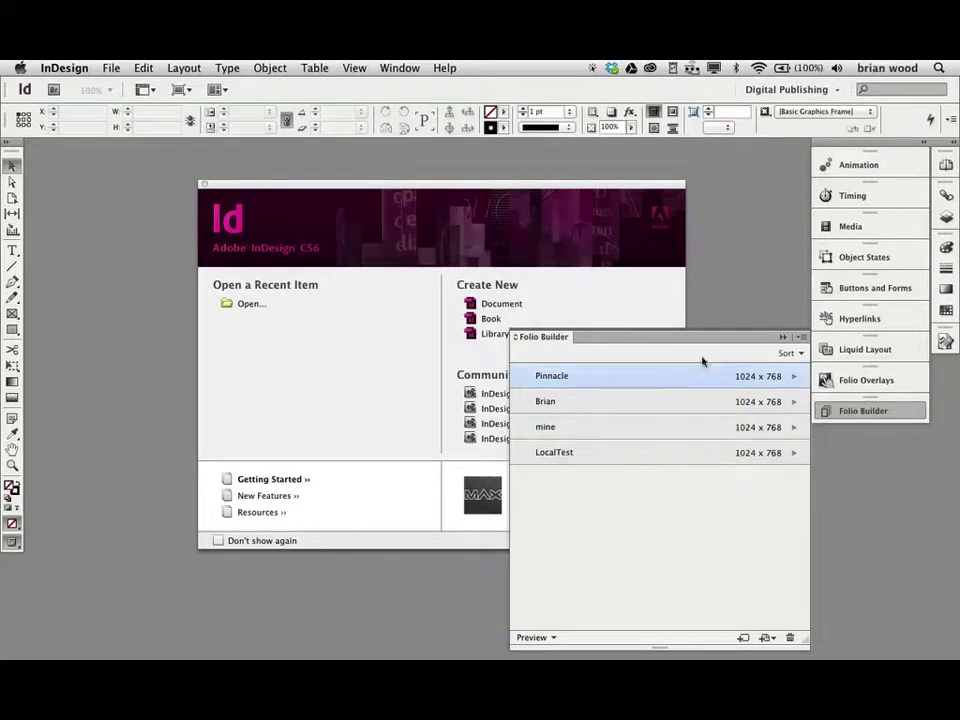
mouse_move(580, 403)
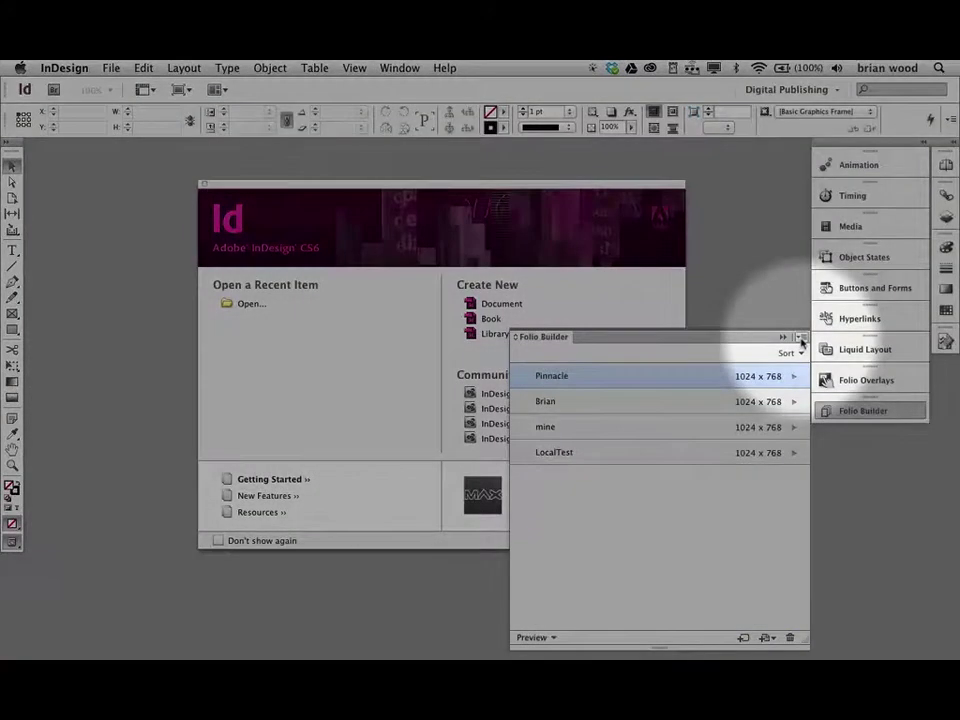
click(801, 341)
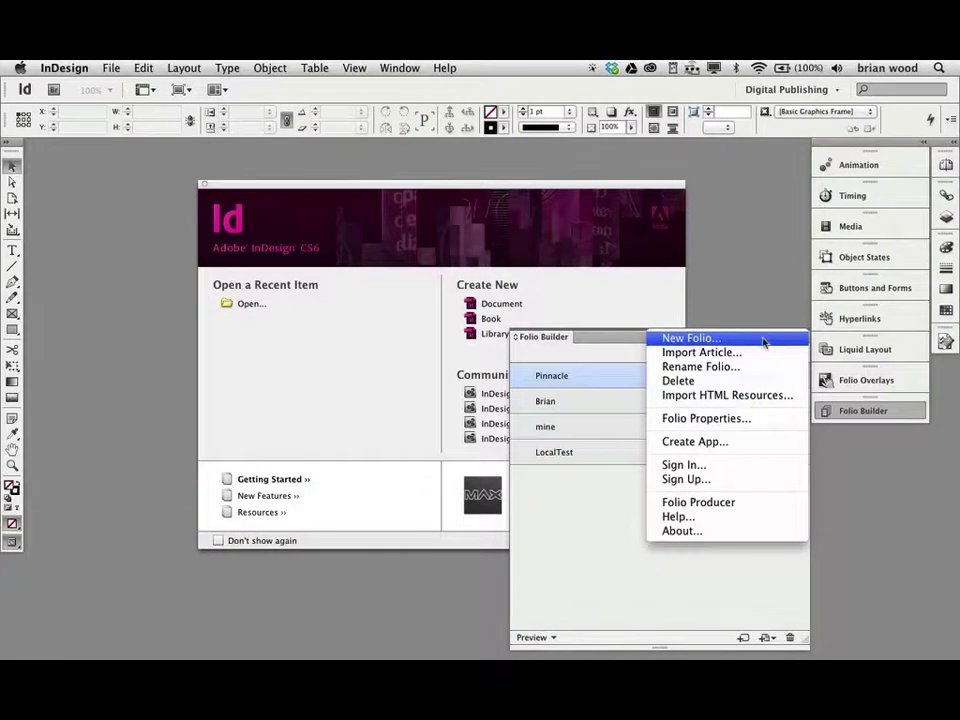
- Start a new folio named 'Pinnacle Playground' from the Folio Builder menu
click(763, 340)
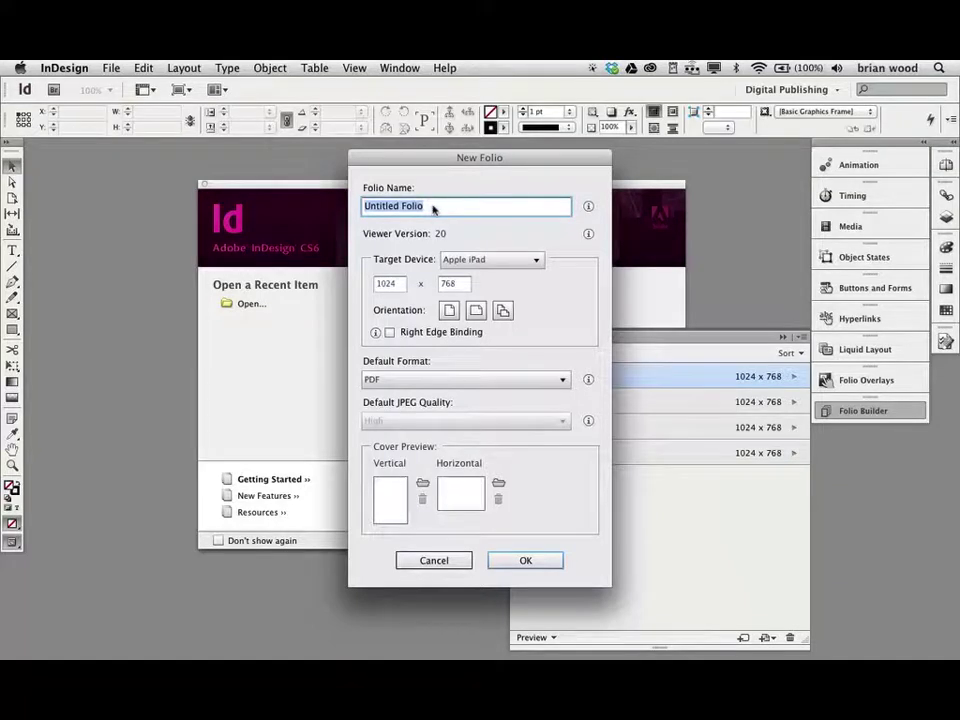
text(Pinnacle)
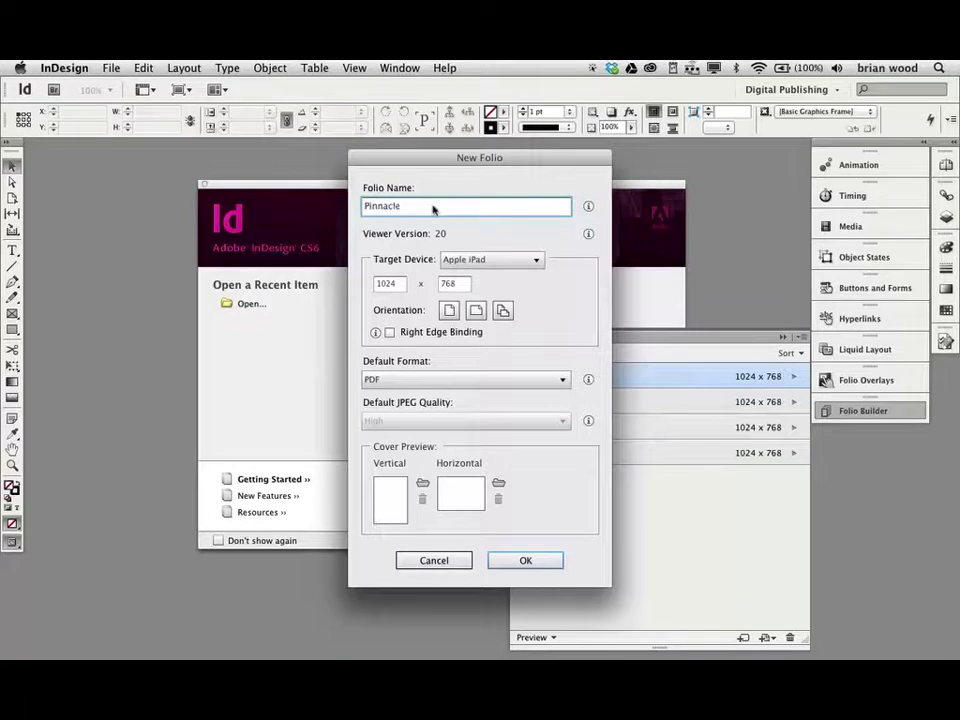
text( Playgr)
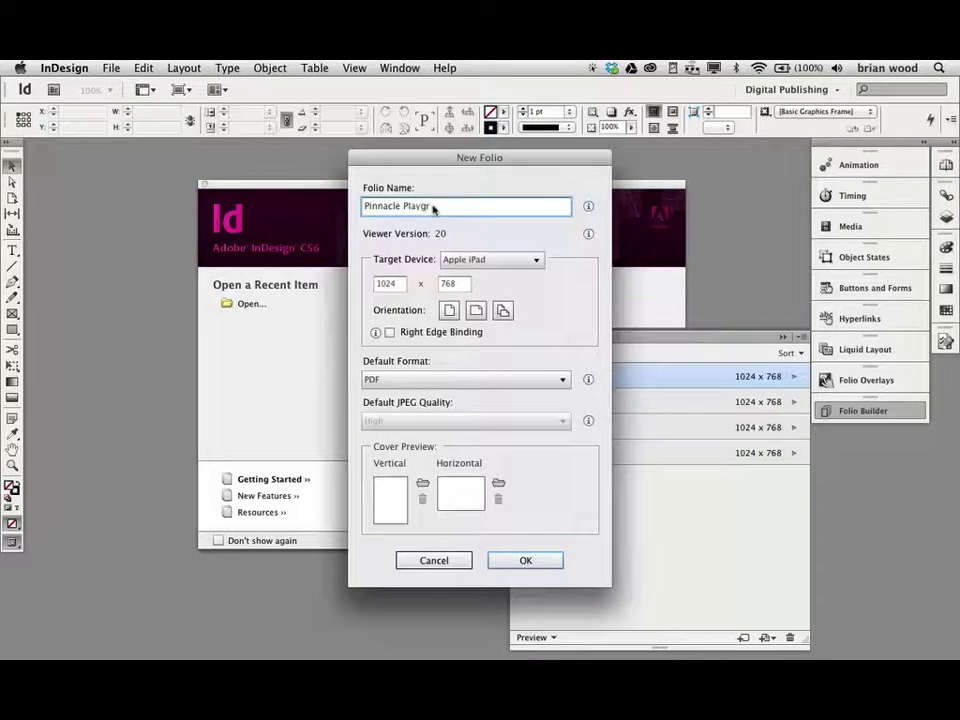
text(ound)
drag(435, 164, 423, 154)
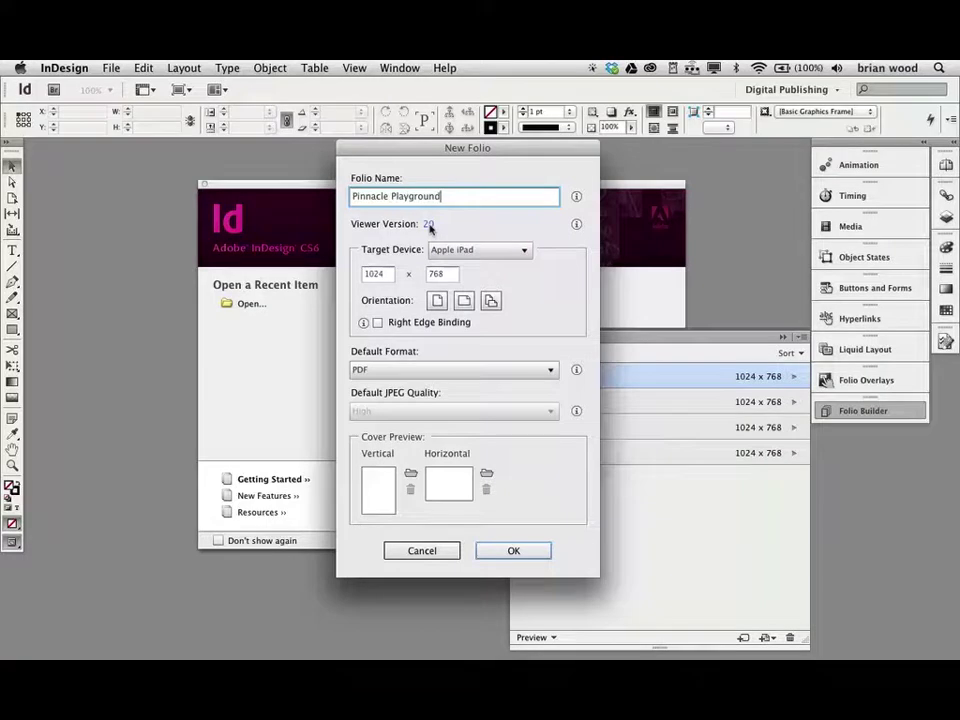
- Change the Pinnacle Playground folio's viewer version from 20 to 24
click(429, 226)
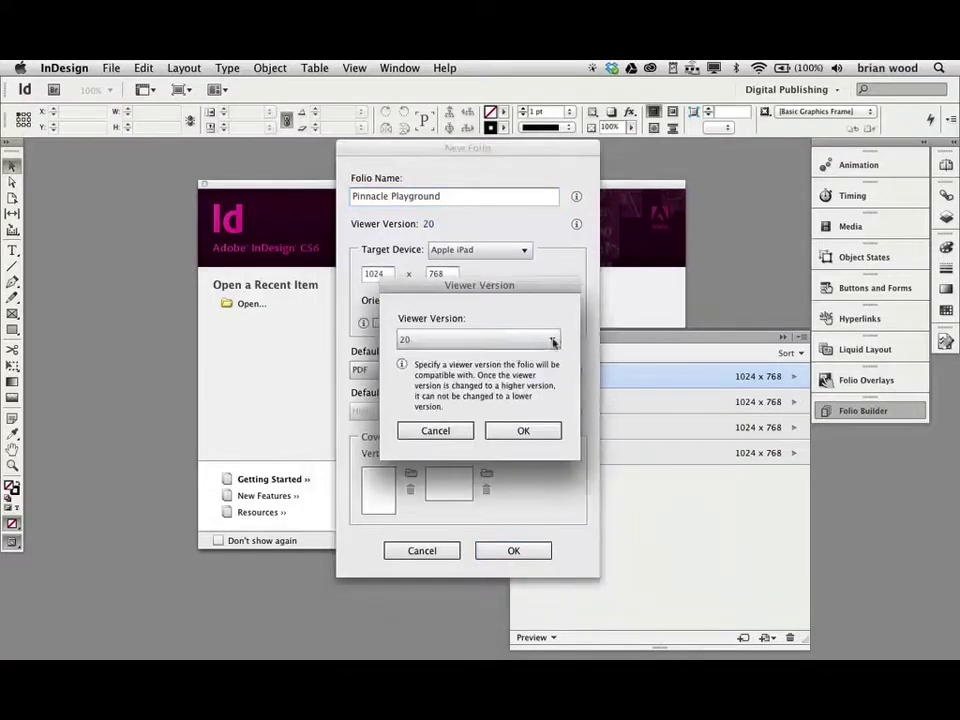
click(552, 340)
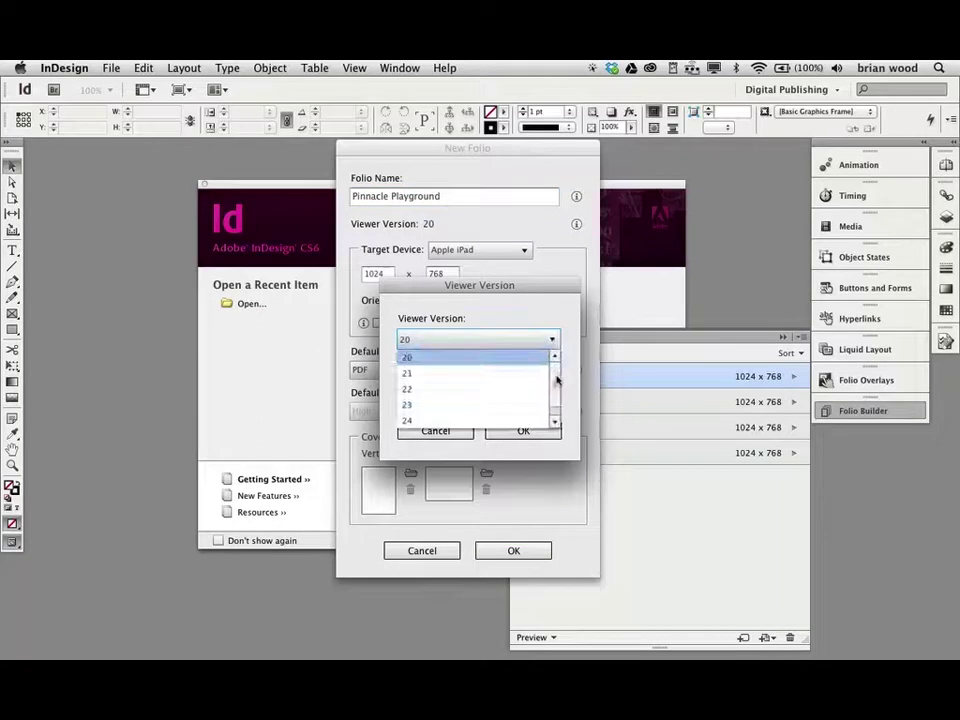
scroll(555, 398, down, 1)
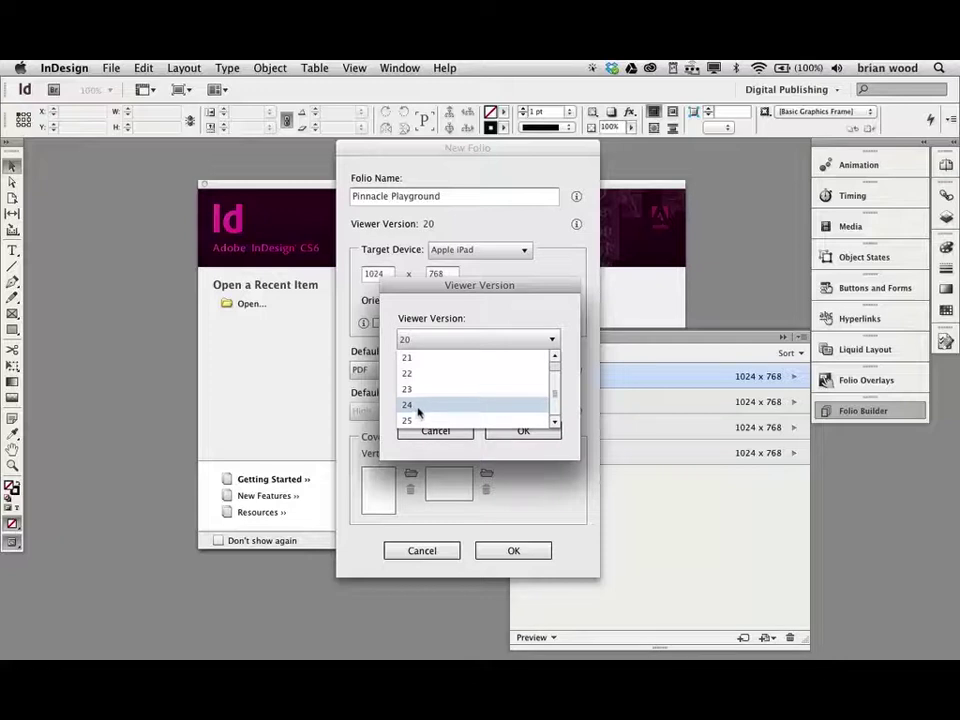
click(418, 406)
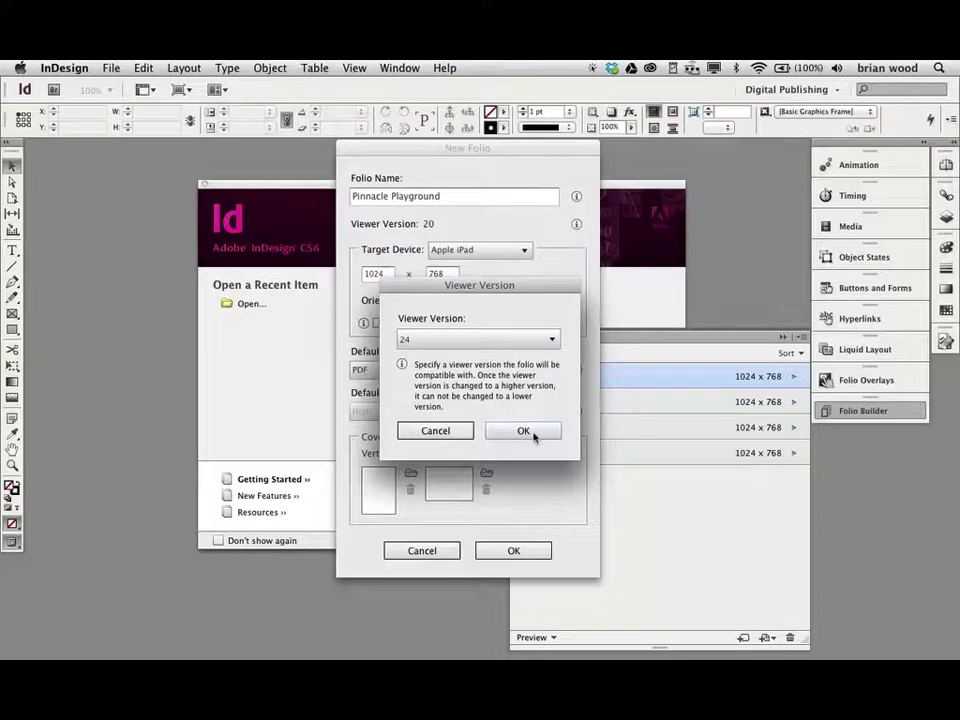
key(Tab)
- Confirm viewer version 24 and keep Apple iPad as the target device
click(521, 430)
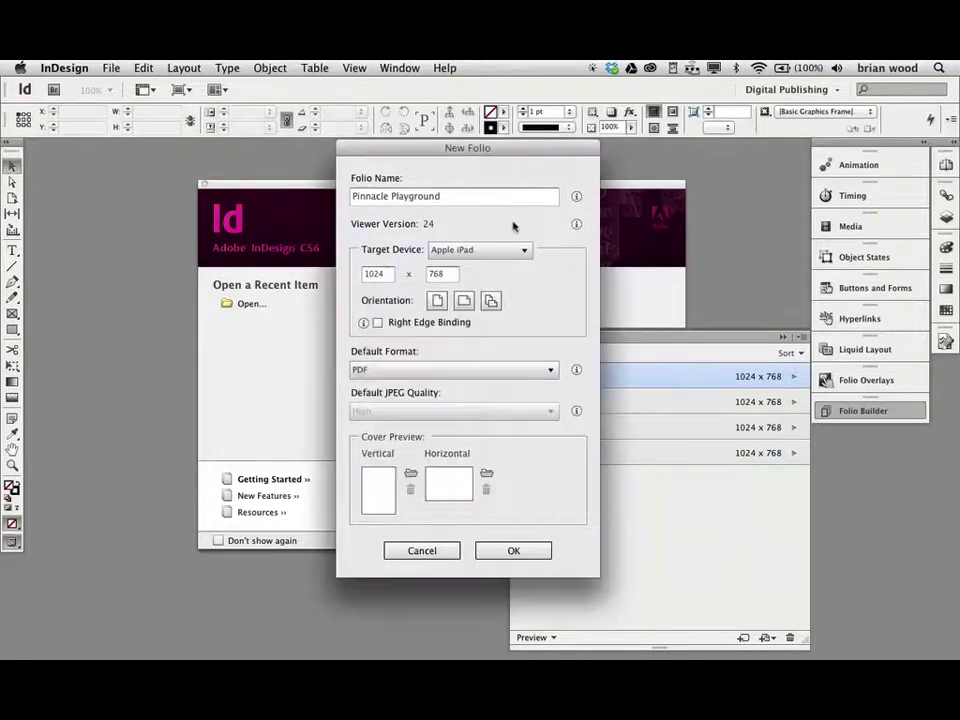
click(466, 251)
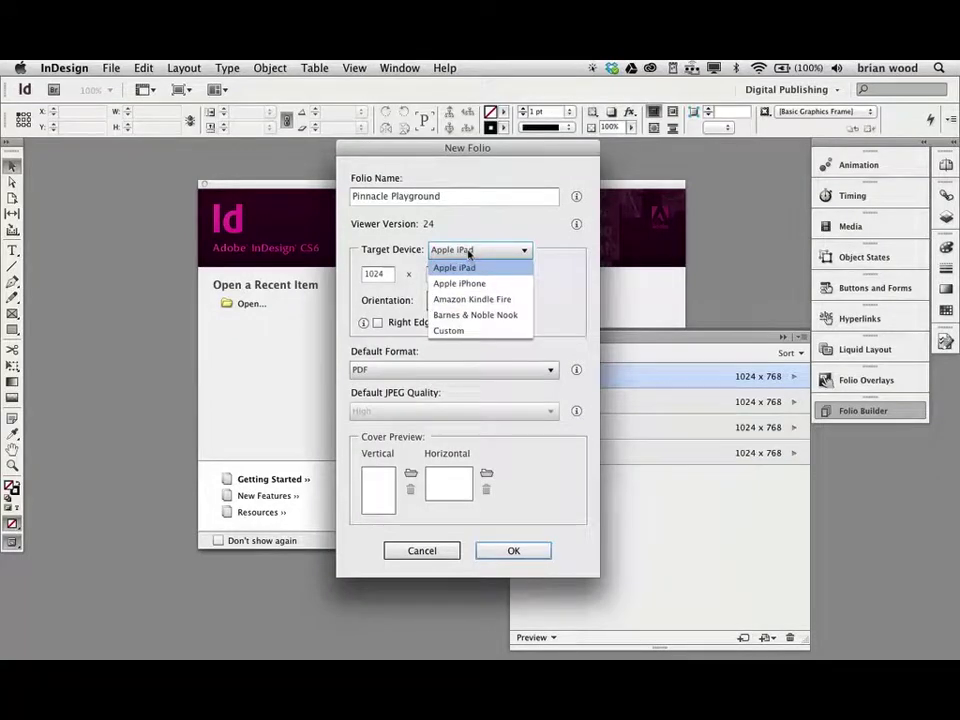
click(469, 252)
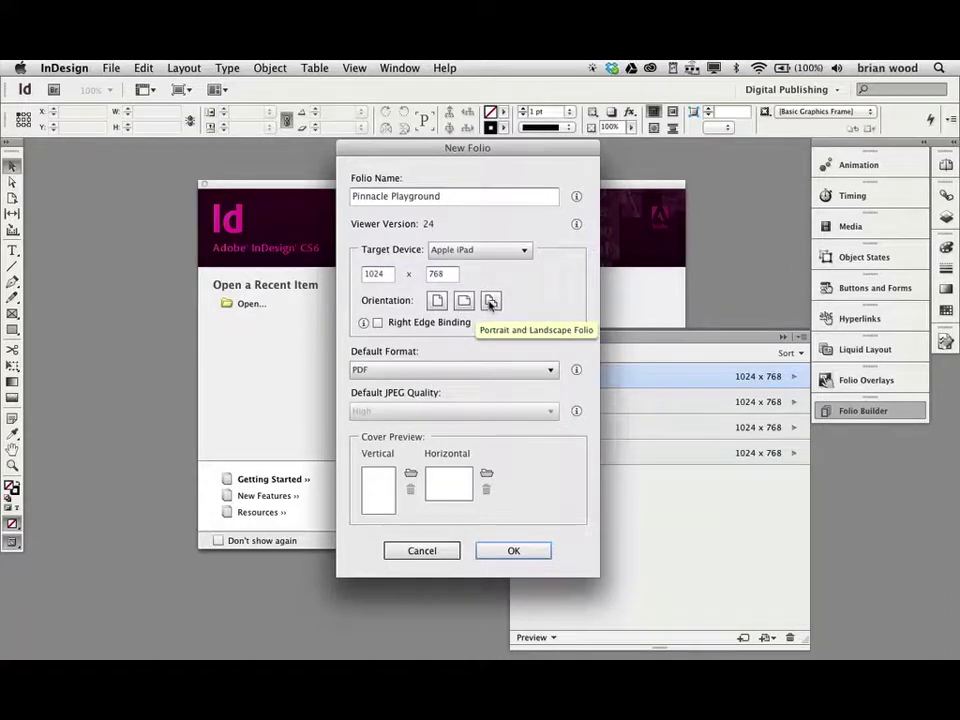
- Allow both portrait and landscape orientations and keep PDF as the default format
click(490, 302)
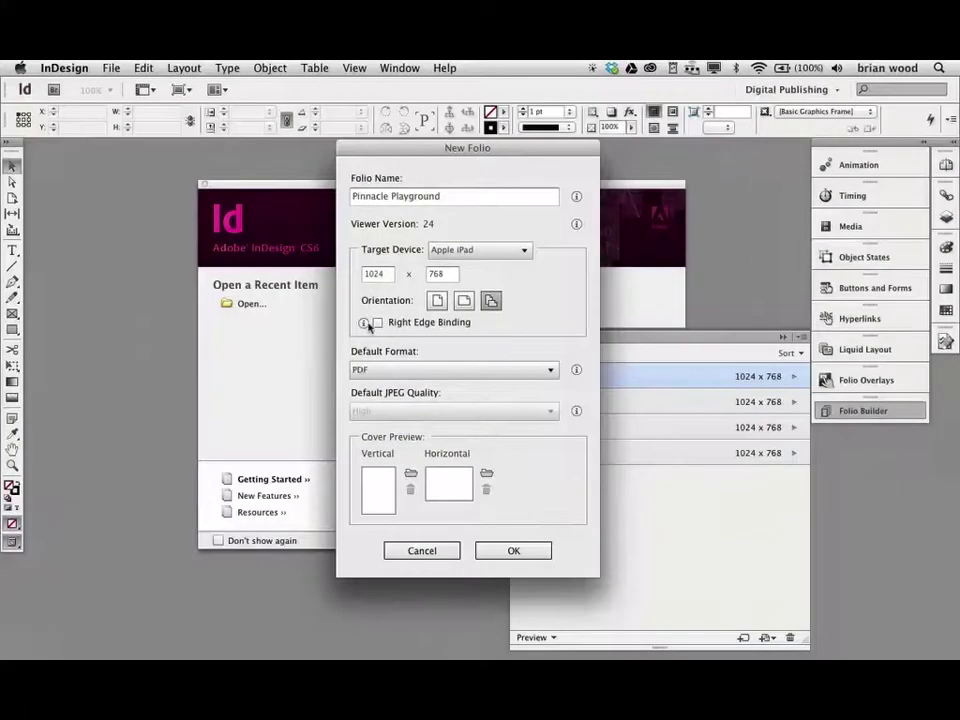
mouse_move(364, 323)
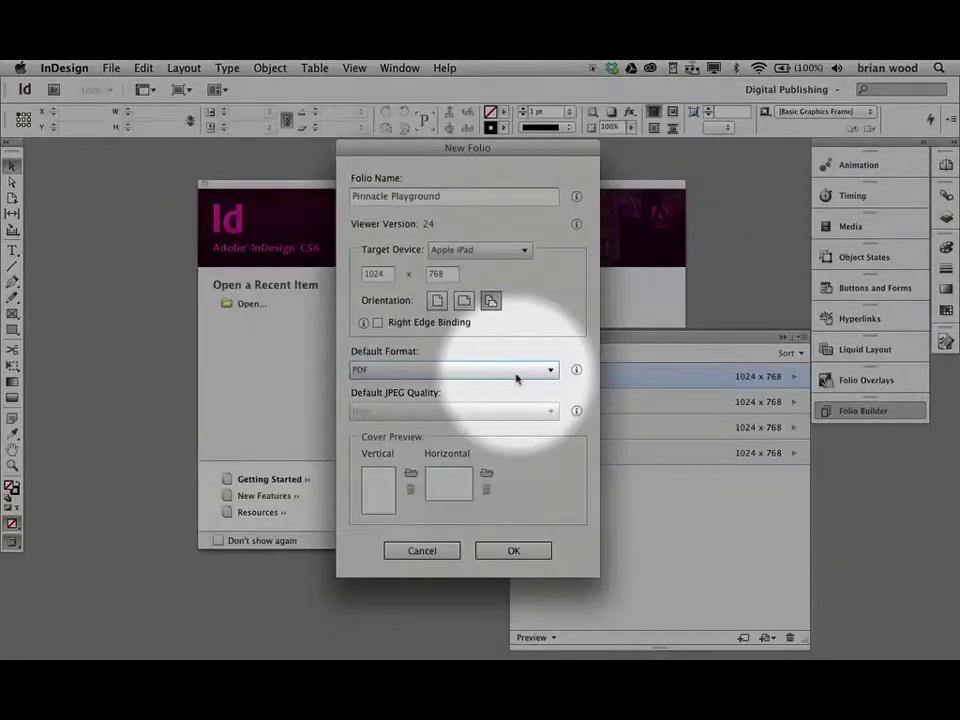
click(516, 370)
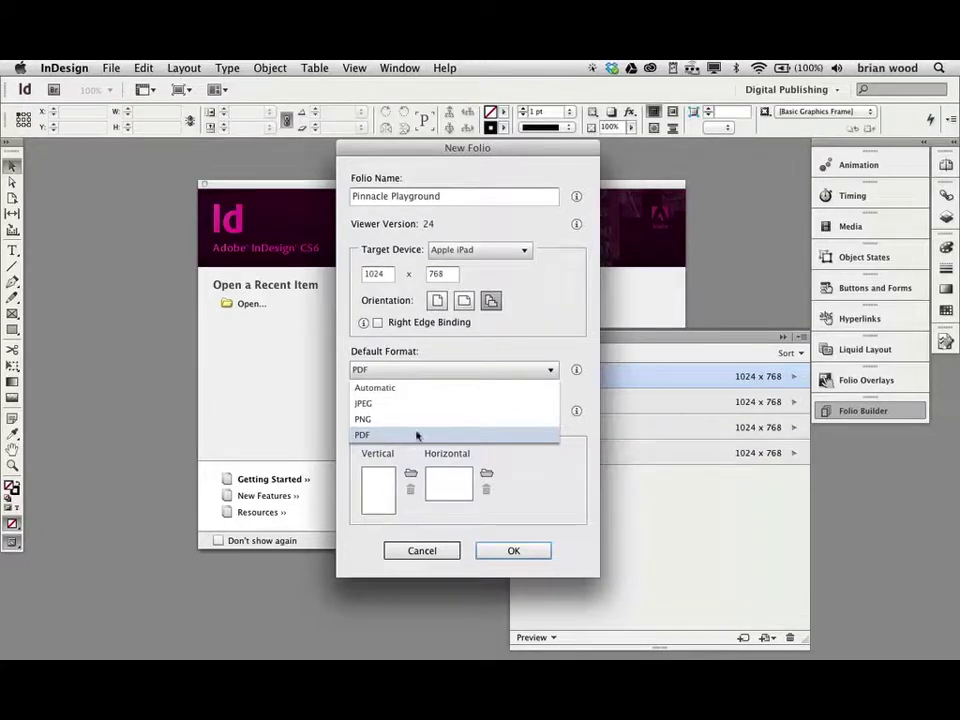
click(417, 435)
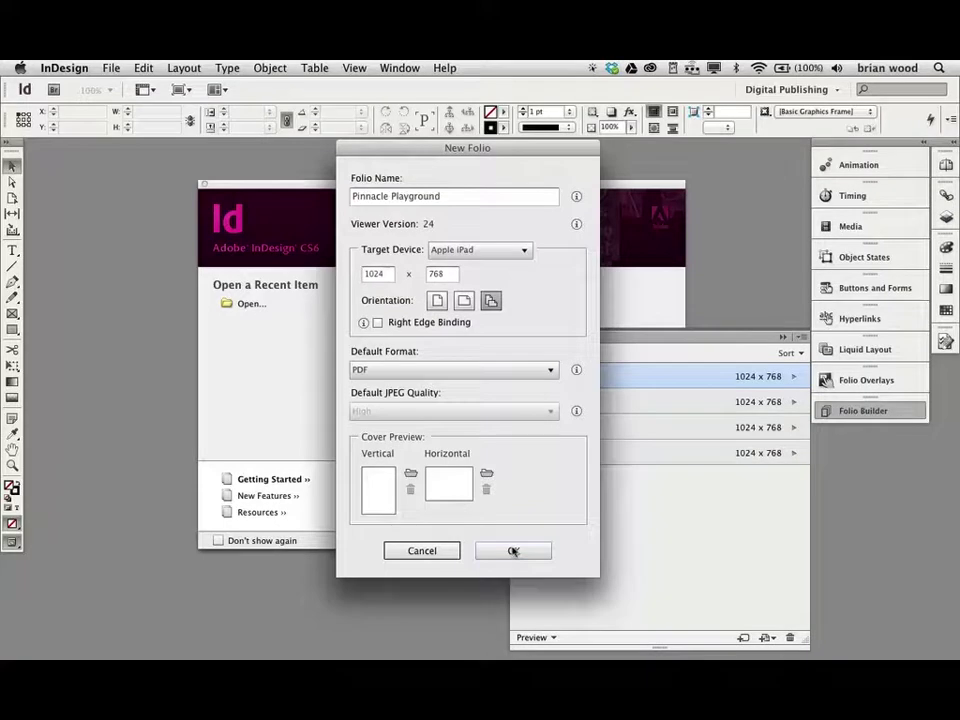
- Create the Pinnacle Playground folio, check it is empty, then return to the folio list
click(513, 551)
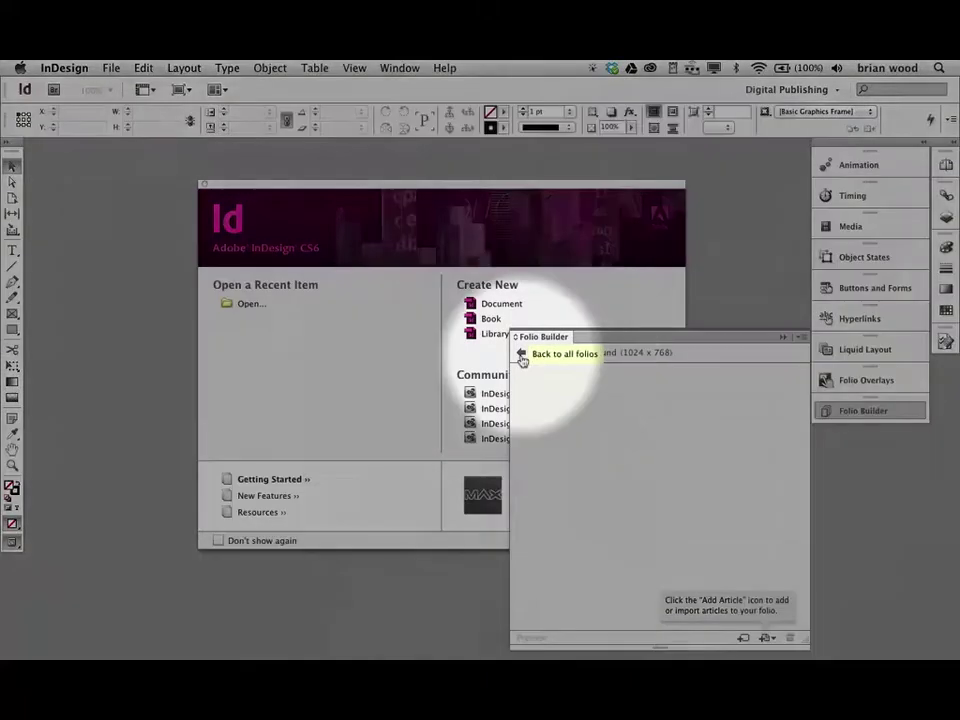
click(521, 357)
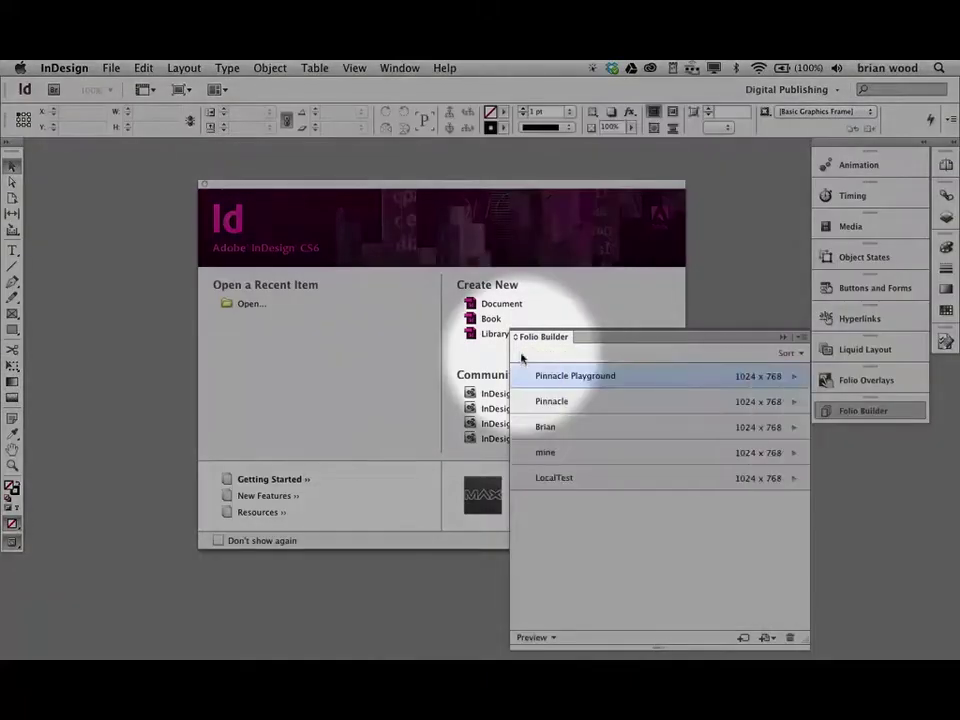
mouse_move(561, 377)
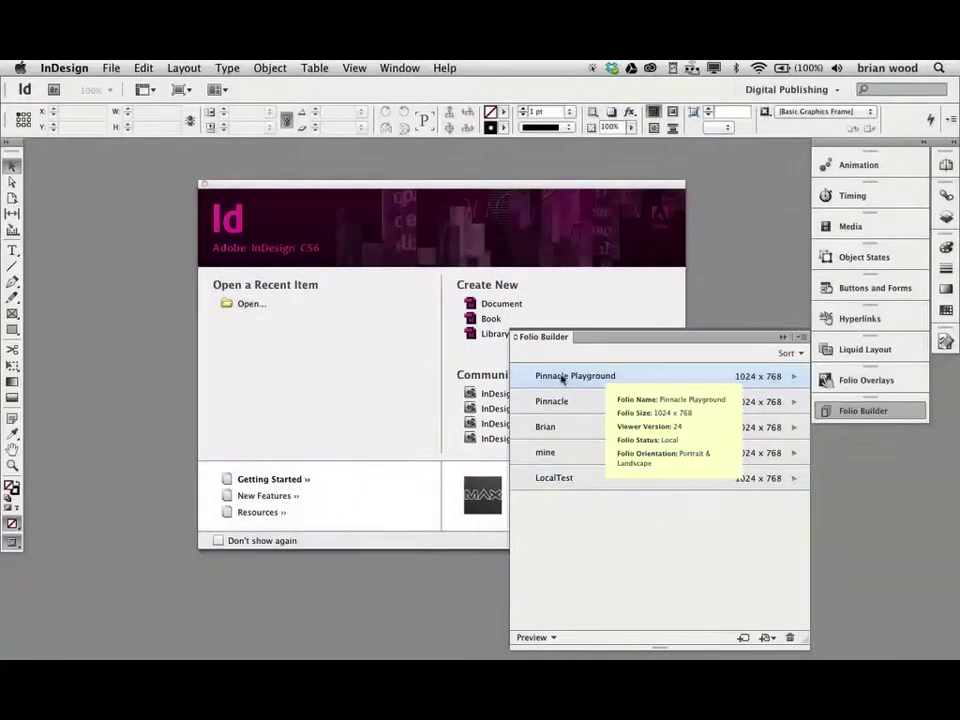
mouse_move(553, 477)
double_click(560, 376)
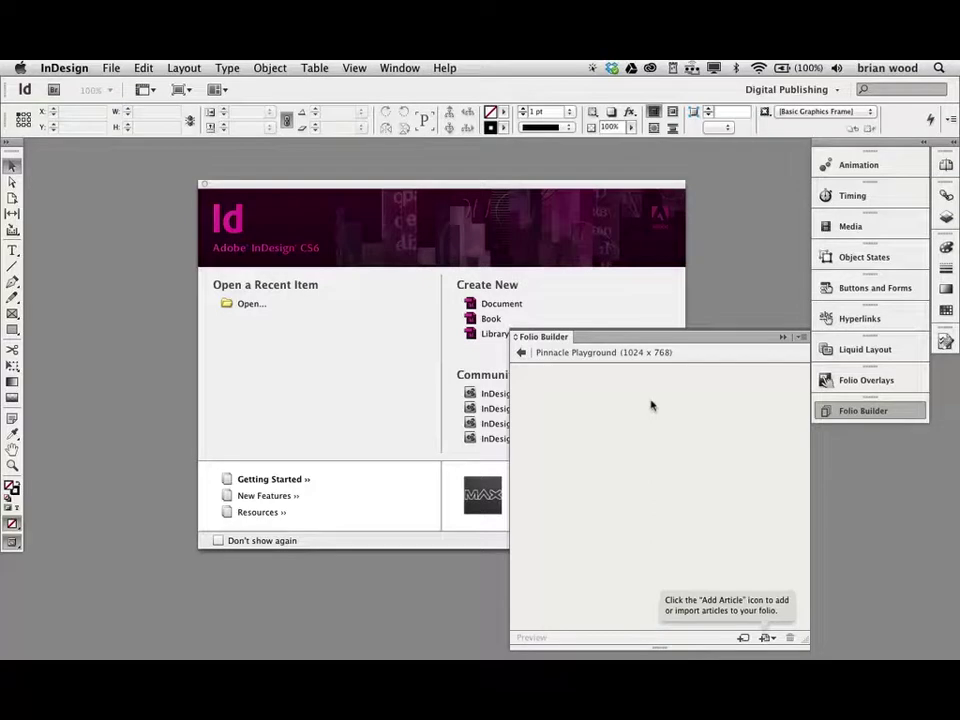
click(520, 356)
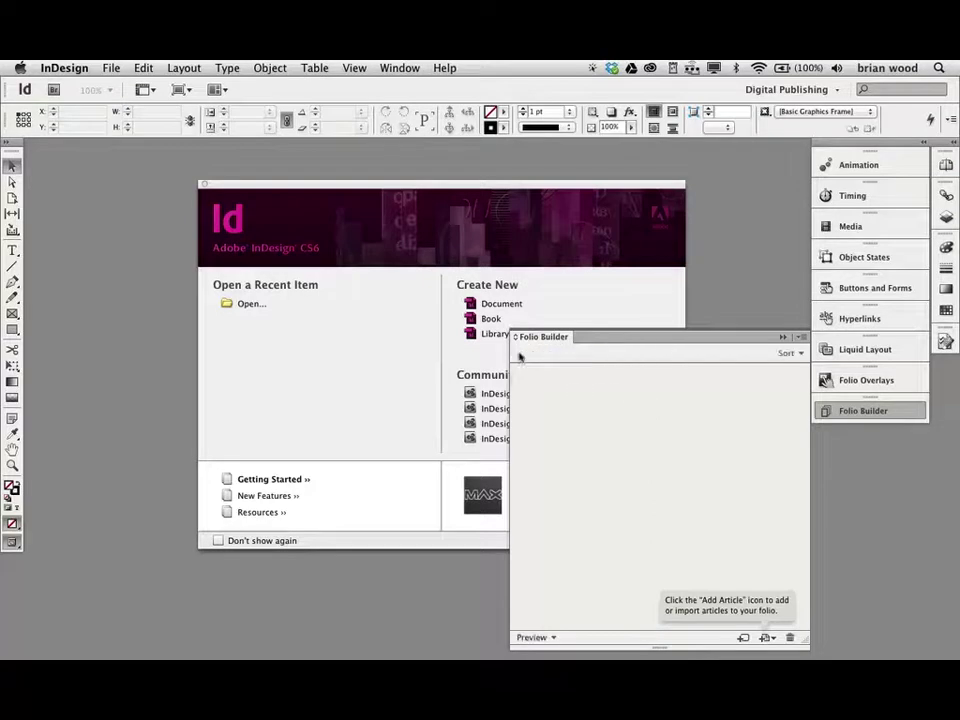
click(566, 401)
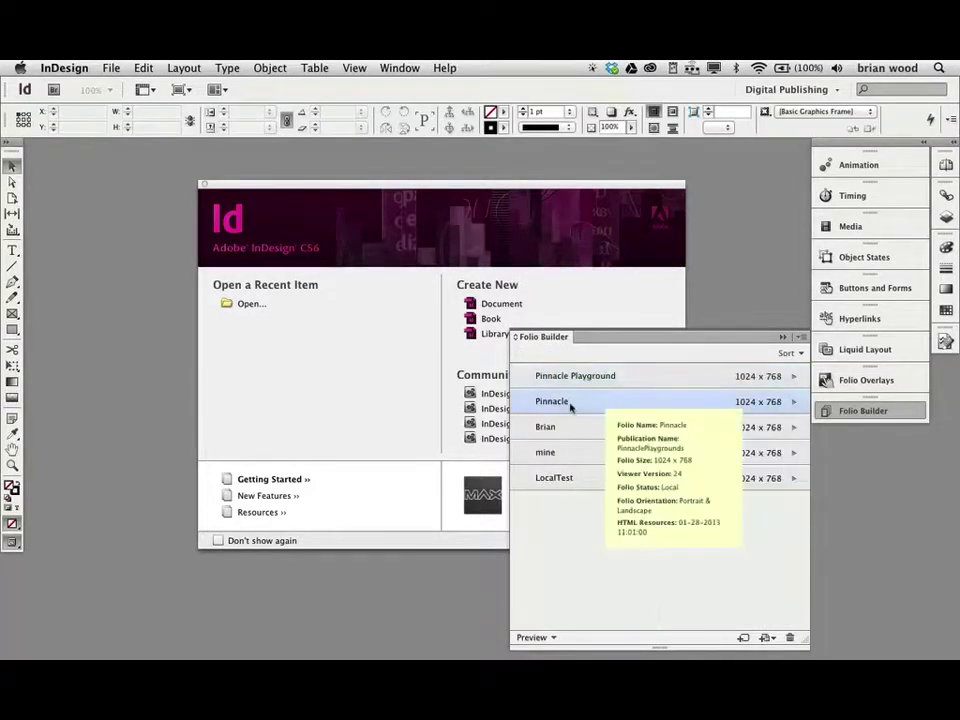
double_click(573, 403)
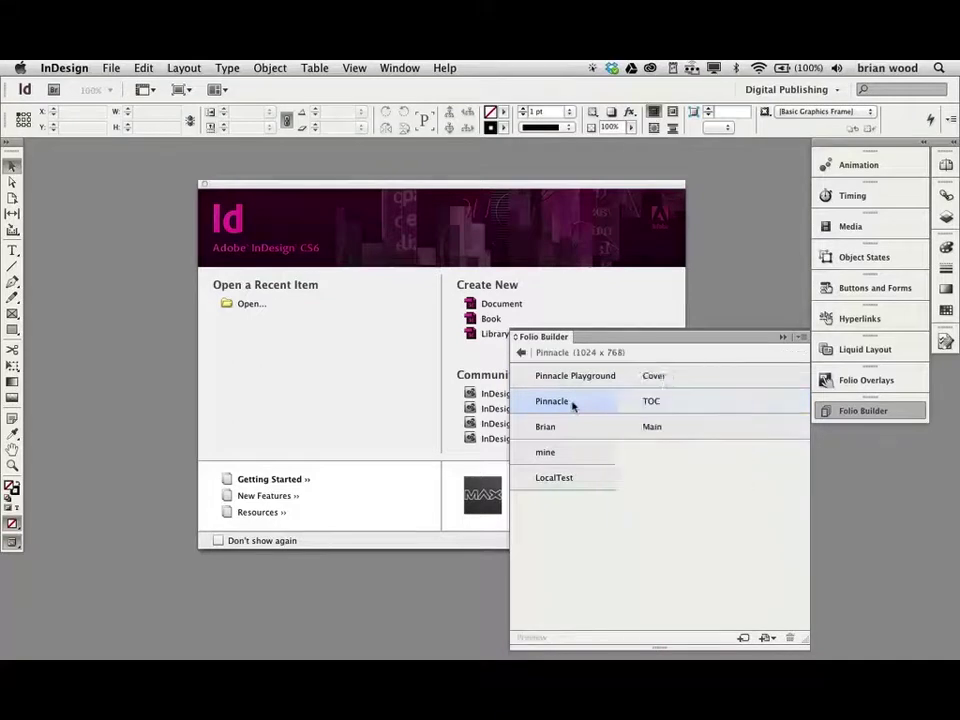
click(561, 378)
click(561, 404)
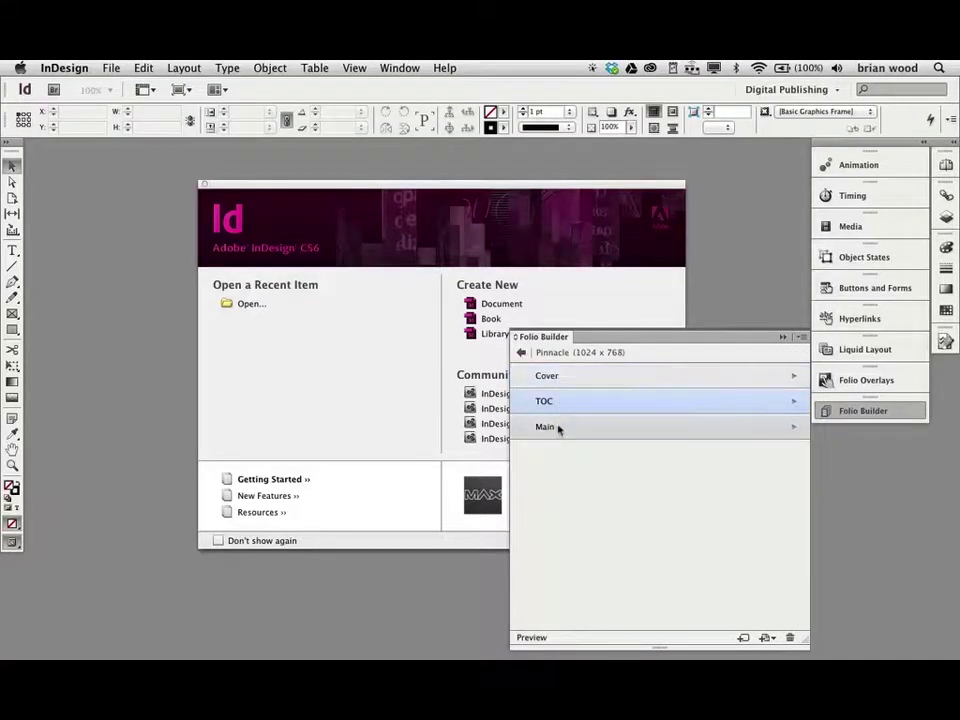
click(557, 427)
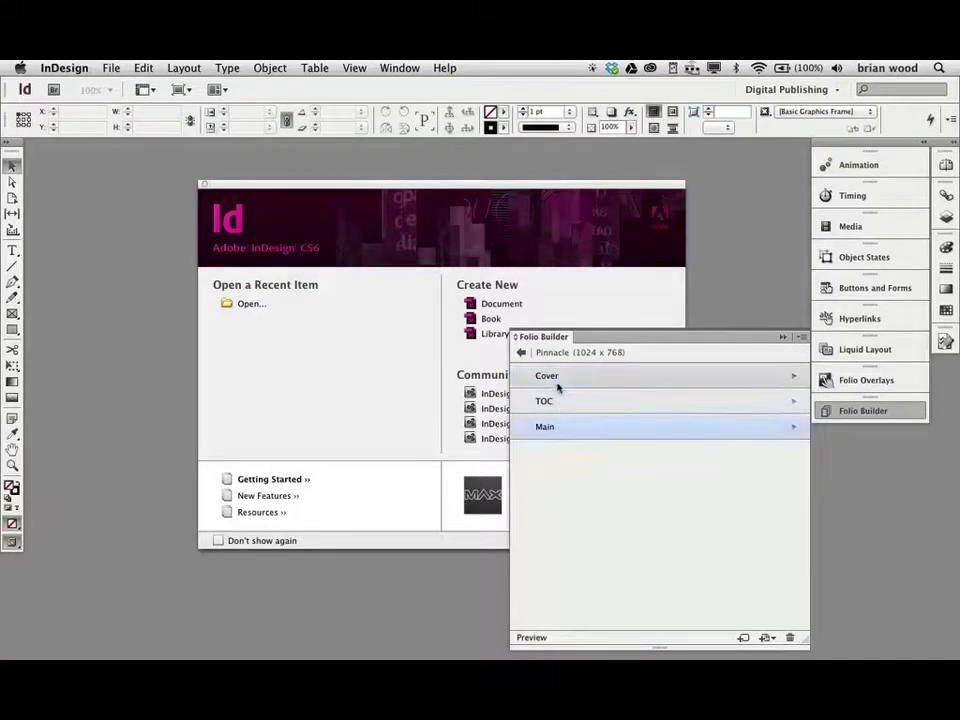
mouse_move(568, 384)
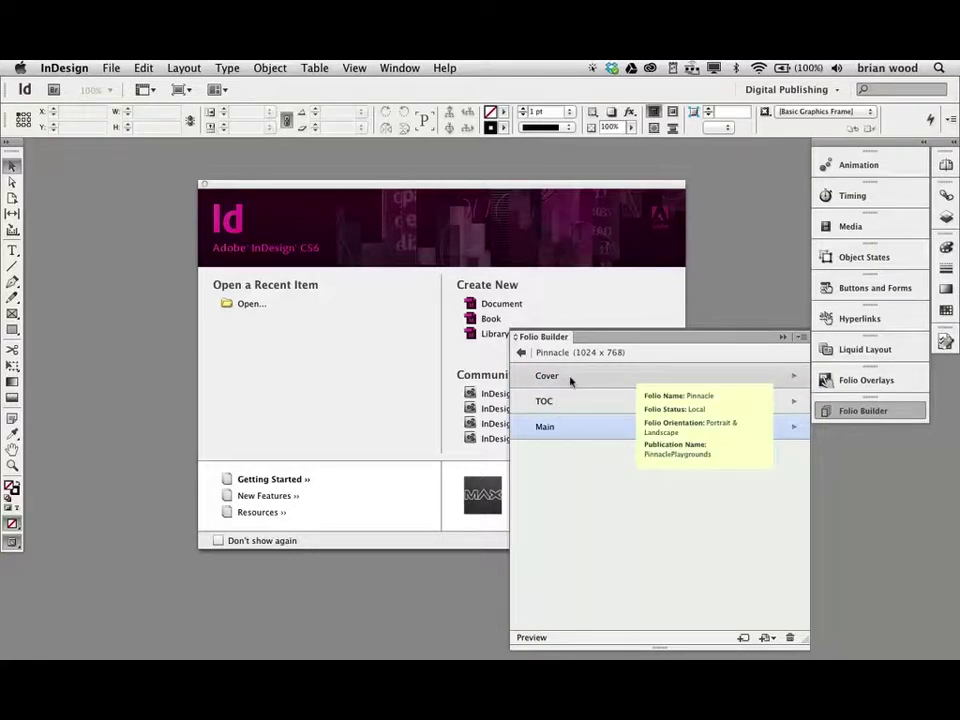
click(551, 378)
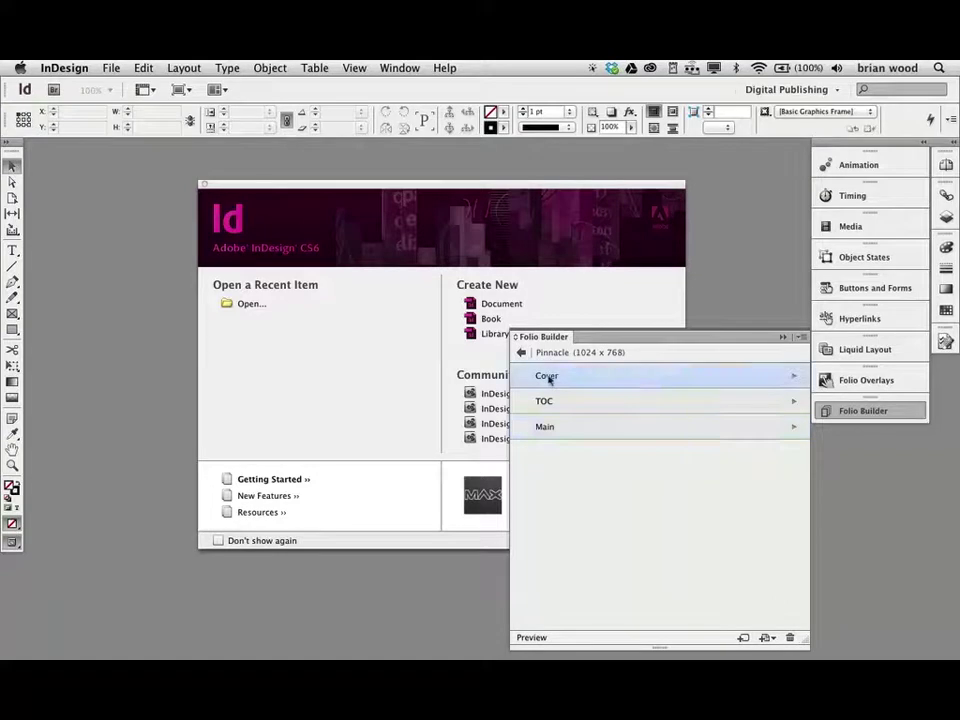
double_click(551, 378)
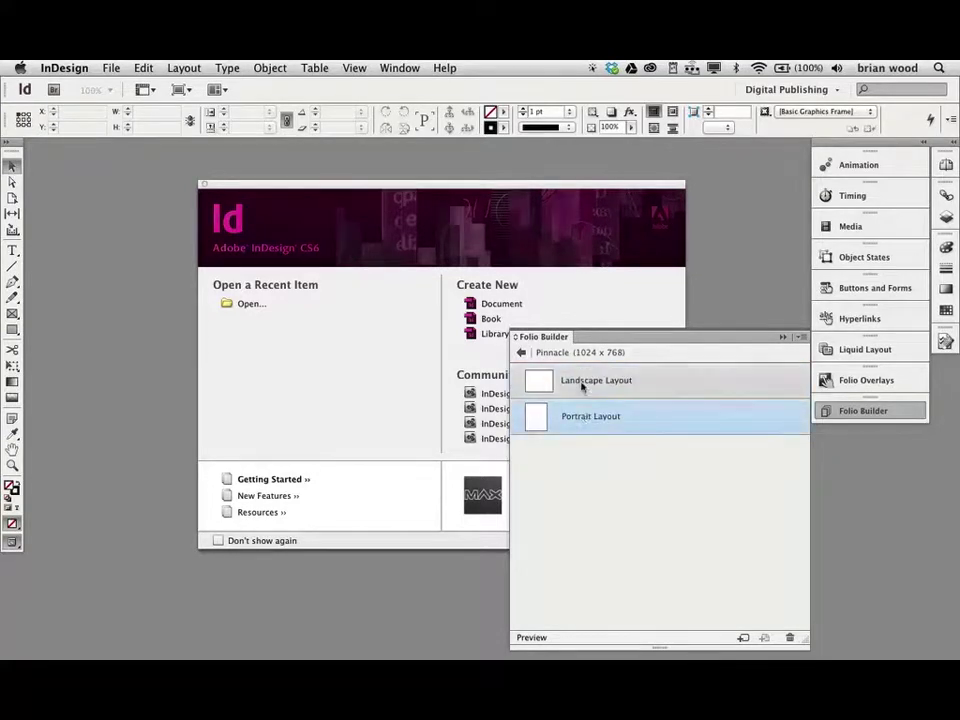
mouse_move(582, 386)
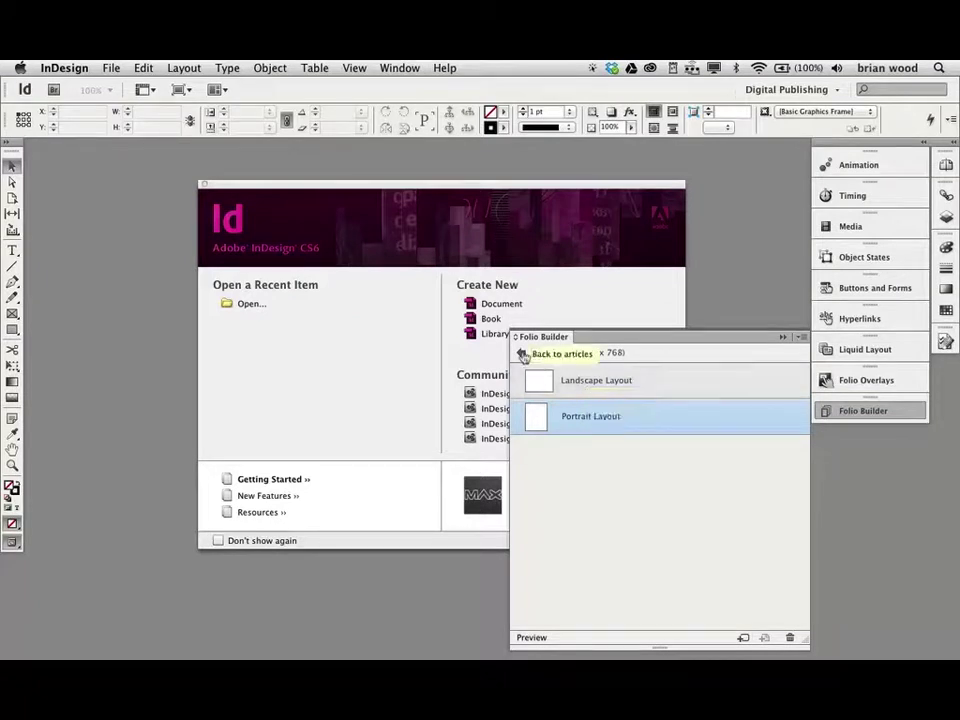
click(521, 353)
click(521, 353)
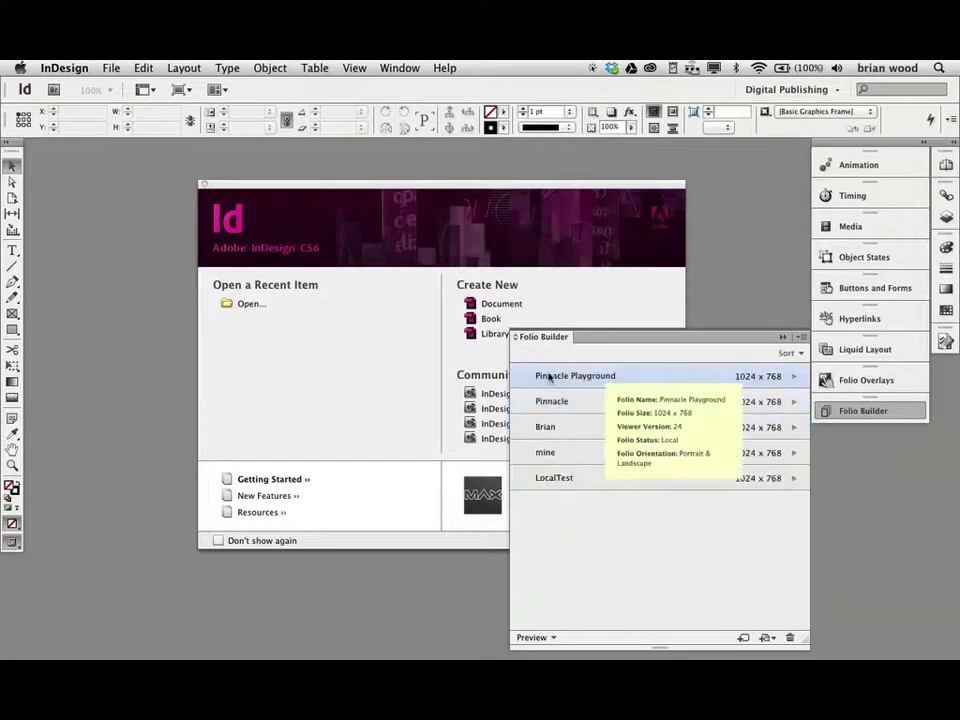
- Open the empty Pinnacle Playground folio, then hide InDesign with Cmd+H
double_click(547, 376)
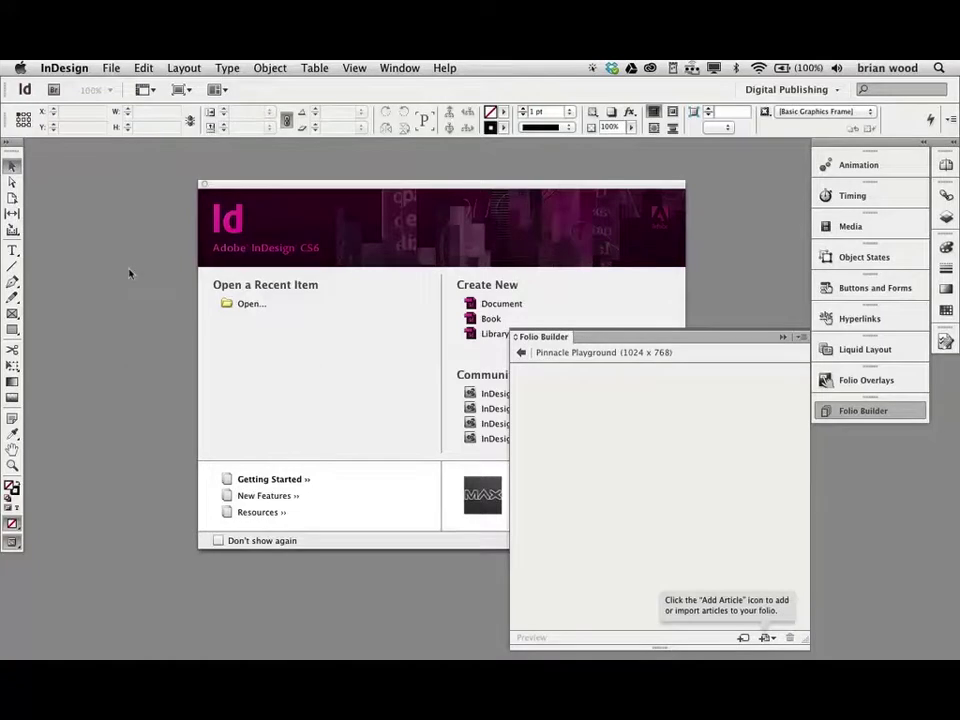
key(super+h)
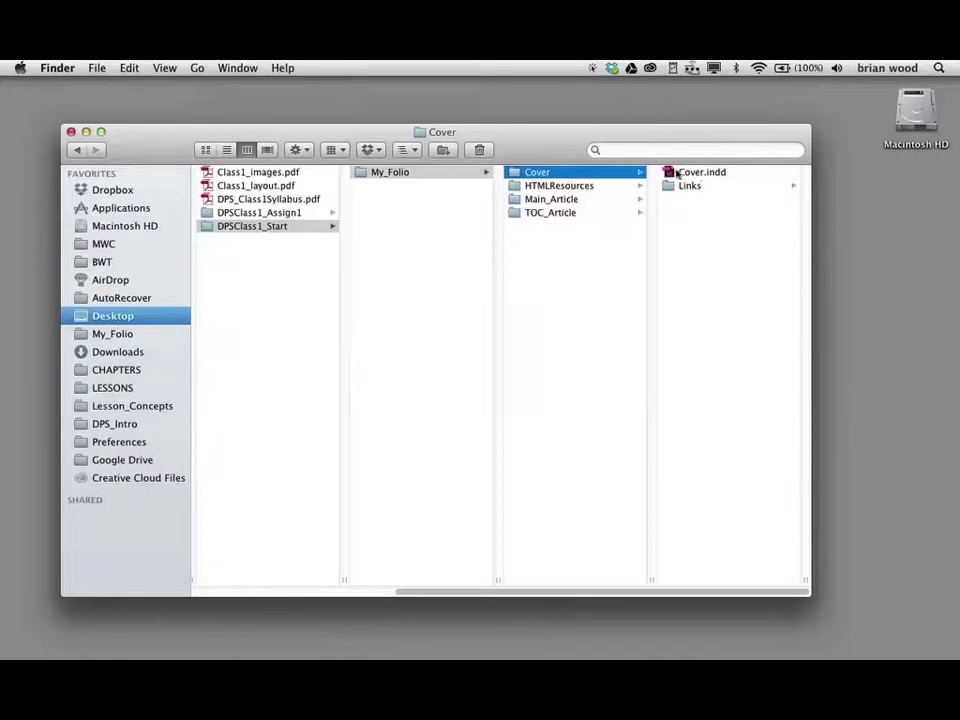
- Open Cover.indd from My_Folio > Cover in InDesign
click(698, 172)
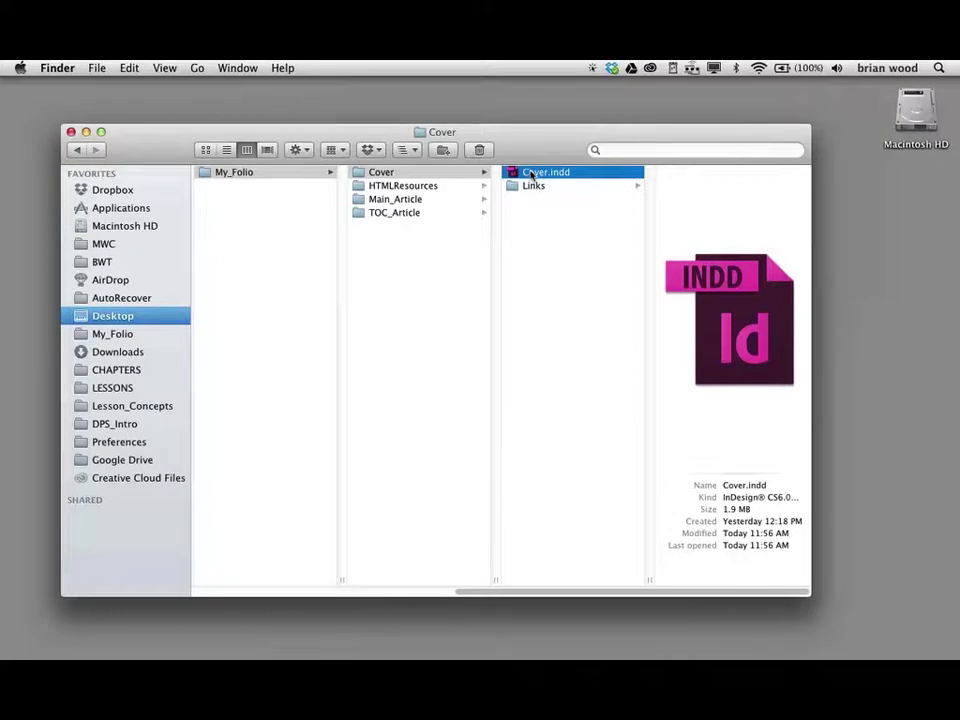
double_click(532, 176)
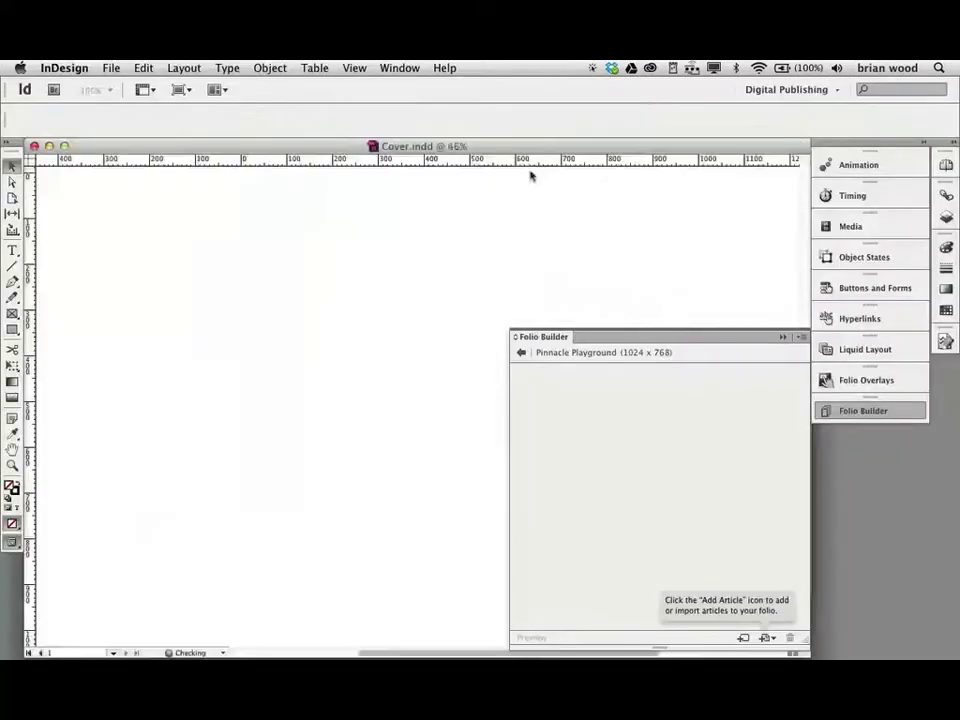
- Float the Folio Builder panel beside the Cover.indd page and show its Add Article choices
scroll(186, 315, down, 2)
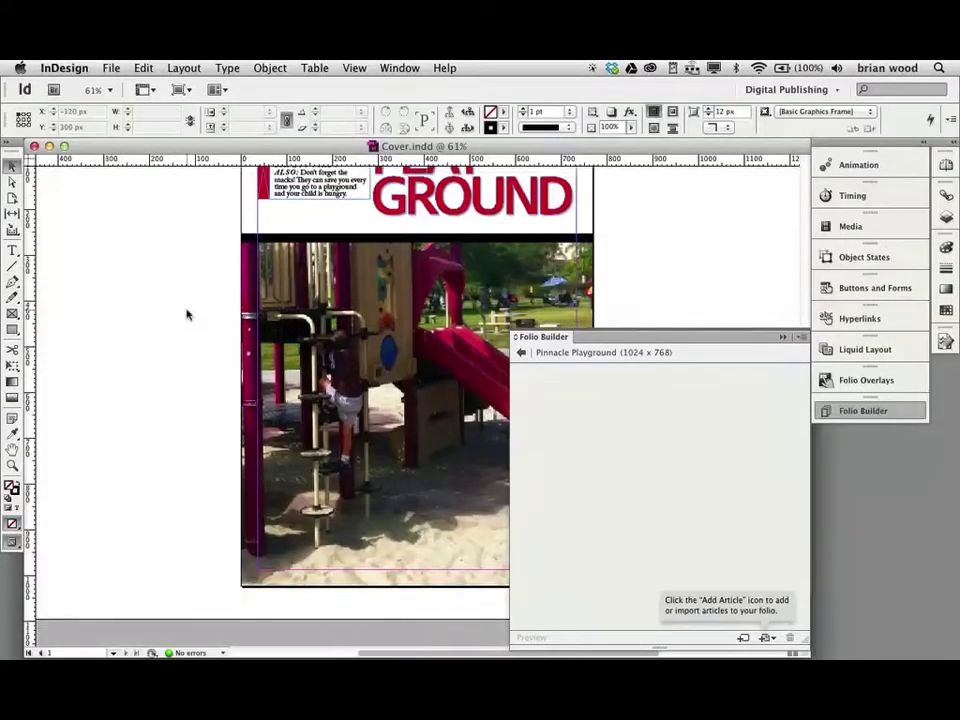
scroll(186, 315, up, 10)
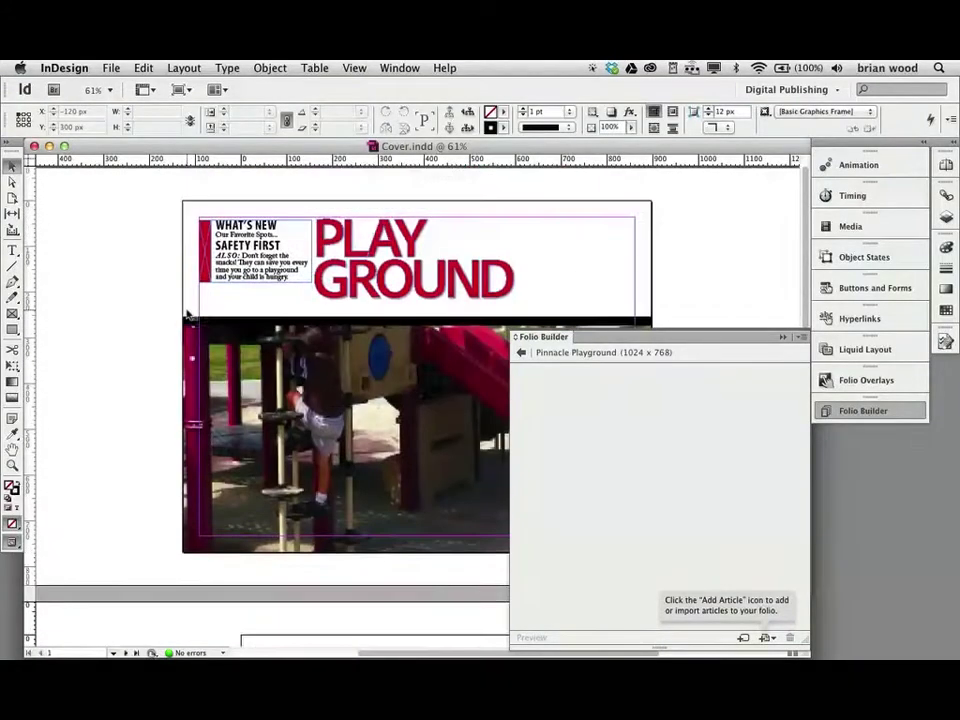
scroll(186, 315, down, 2)
scroll(229, 306, up, 2)
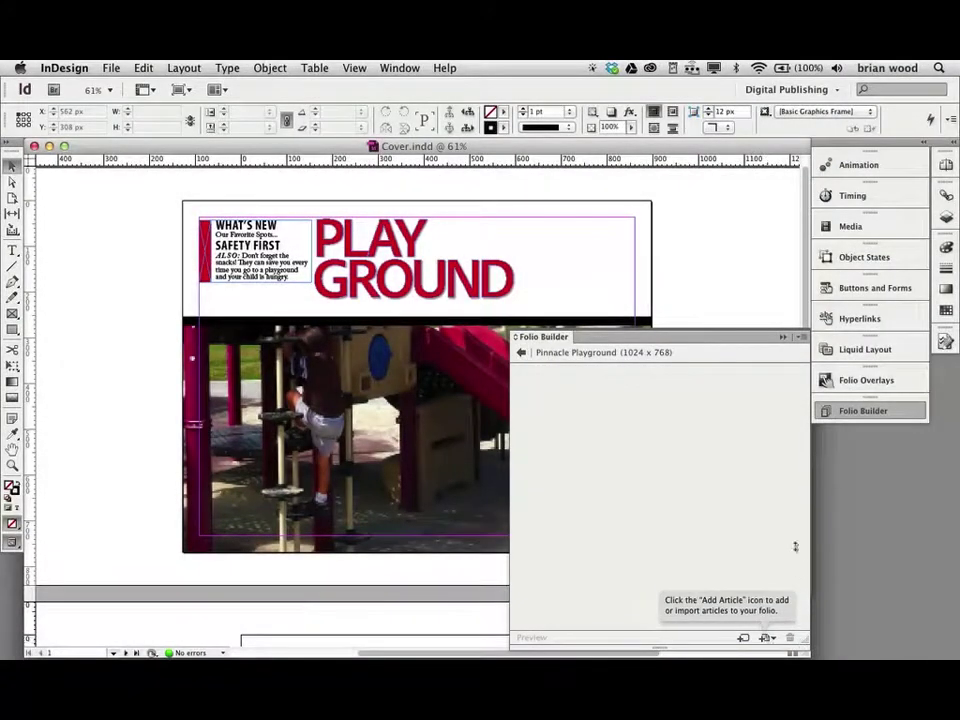
click(771, 335)
drag(870, 410, 532, 217)
click(620, 196)
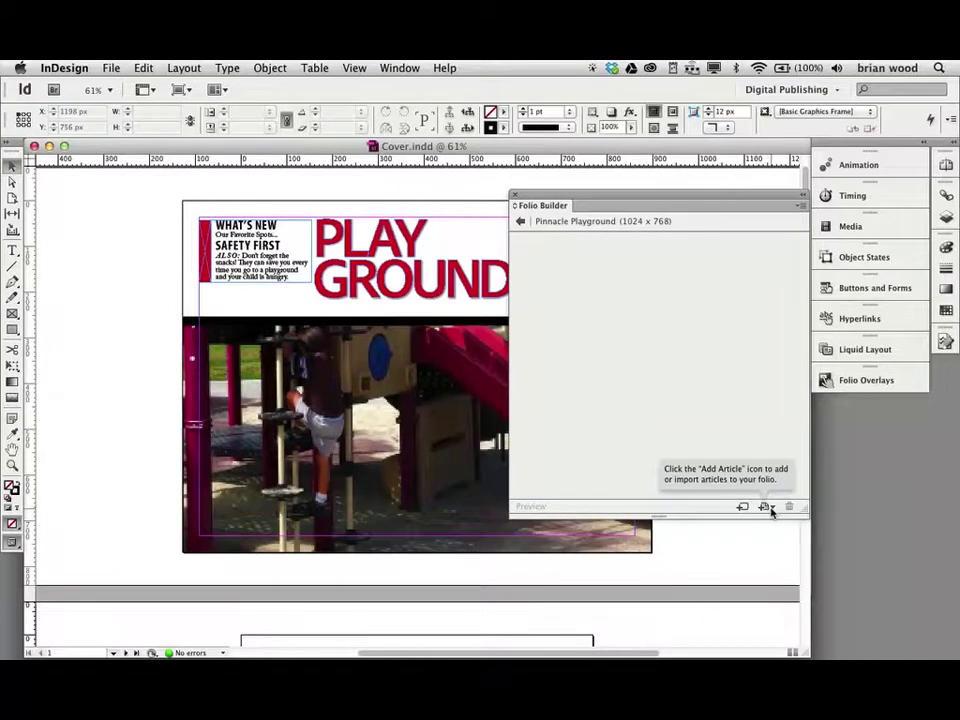
click(770, 508)
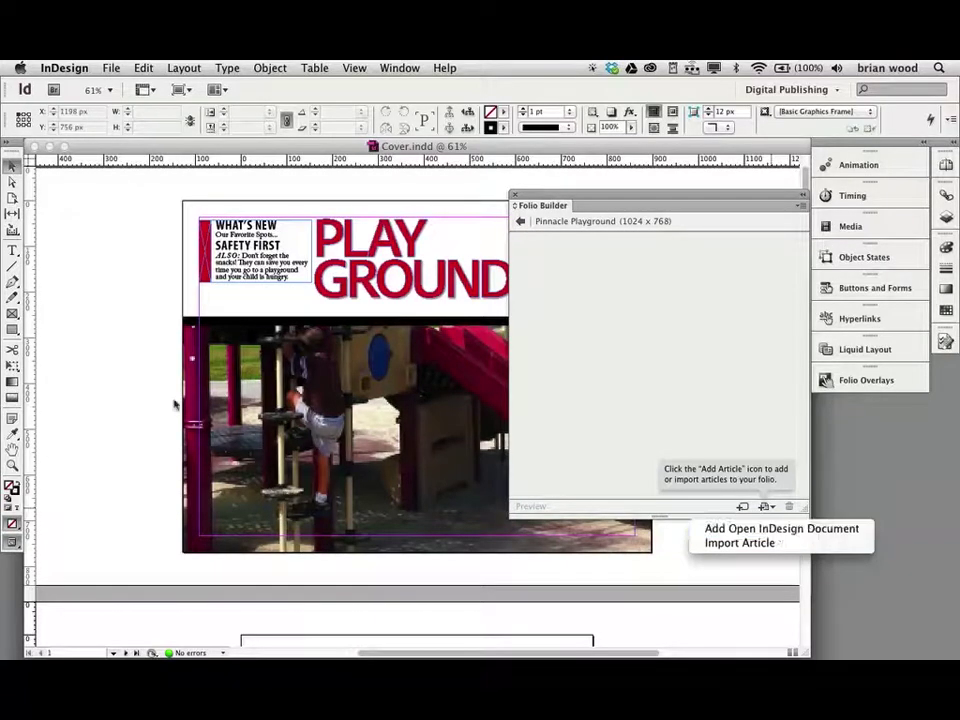
- Zoom out to show both layouts, then add the open Cover document as a new article
key(Down)
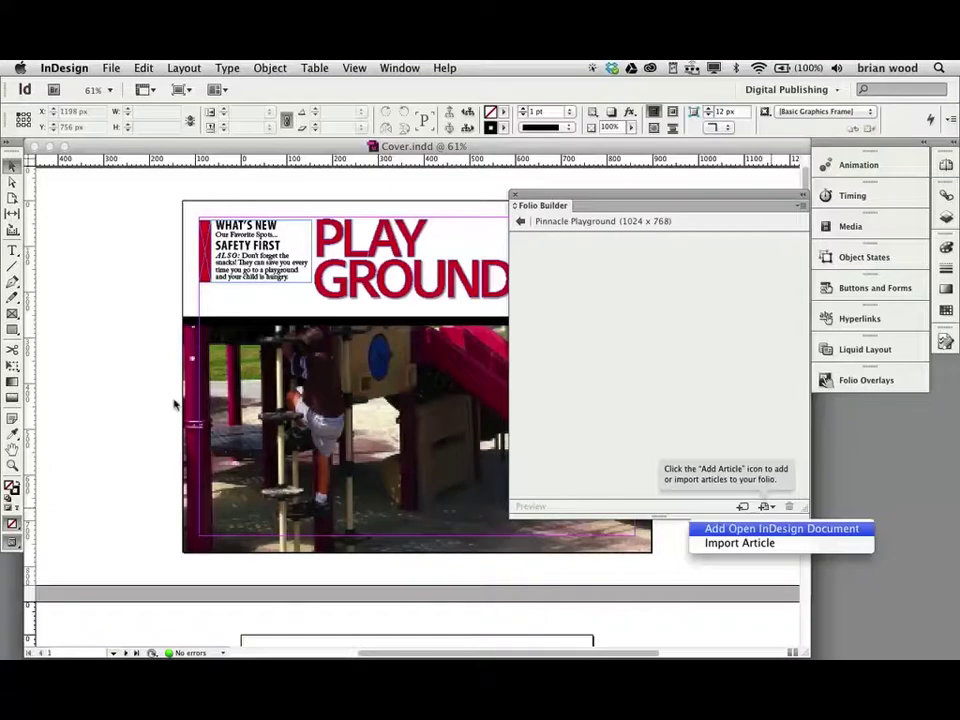
key(Return)
key(super+minus)
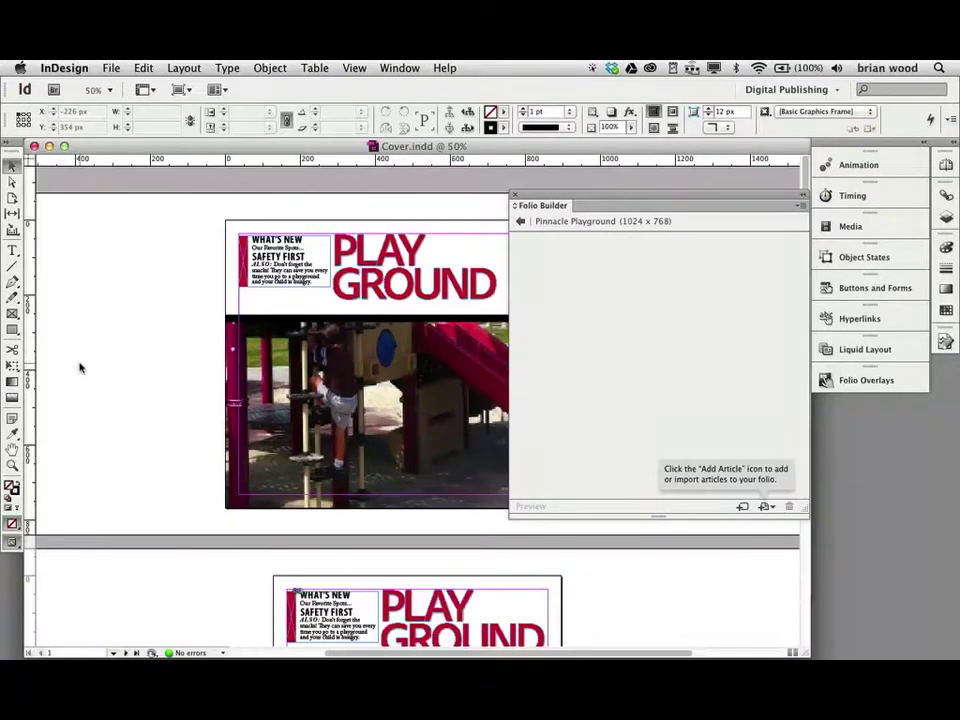
key(super+minus)
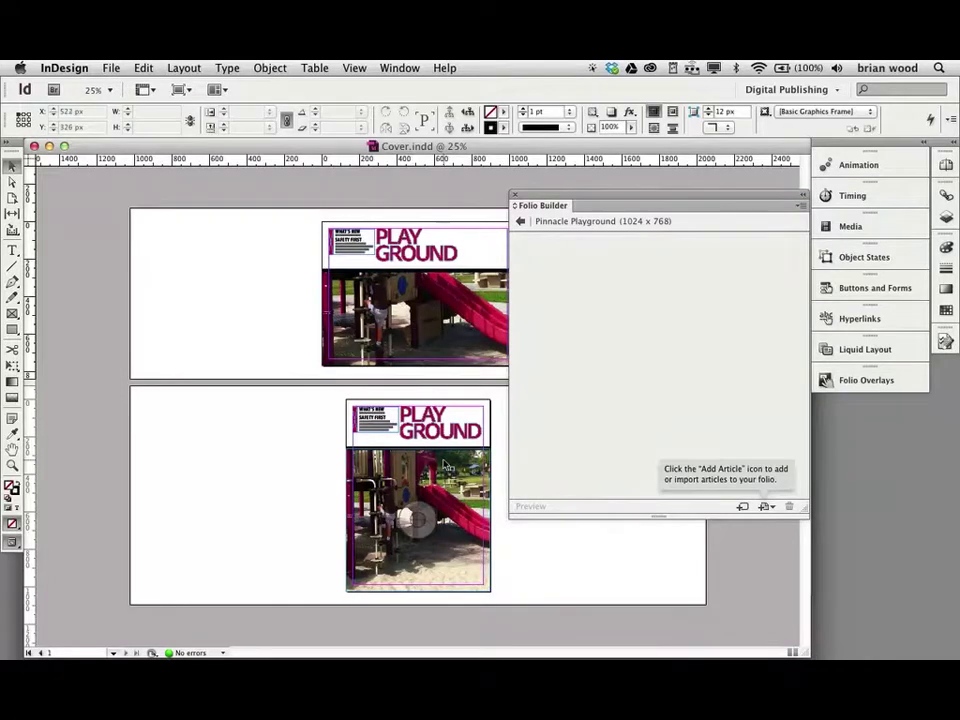
click(765, 507)
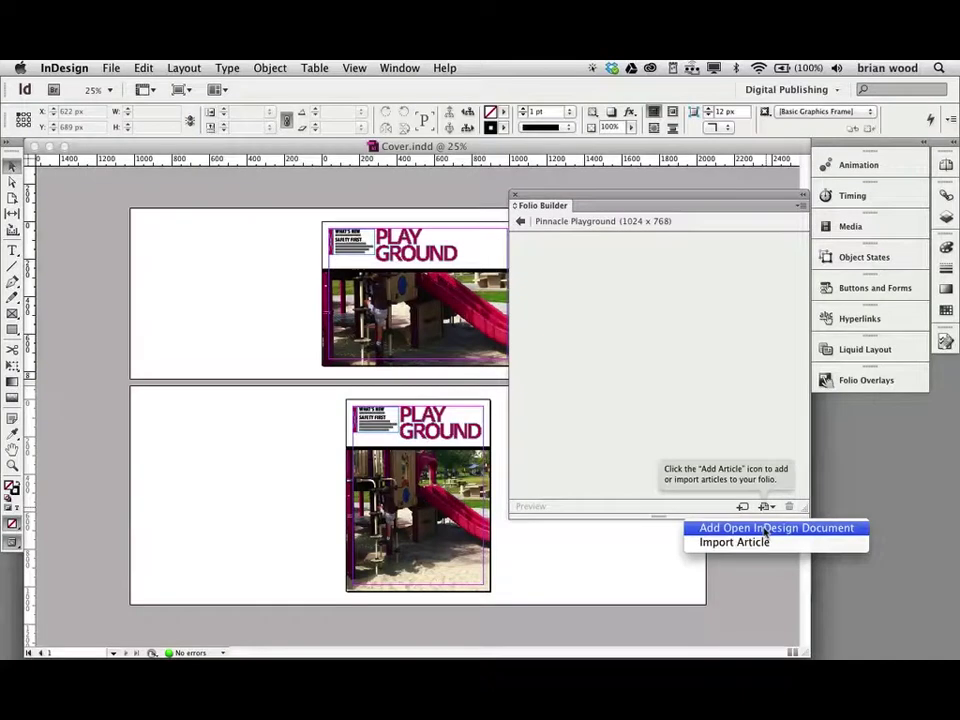
click(765, 528)
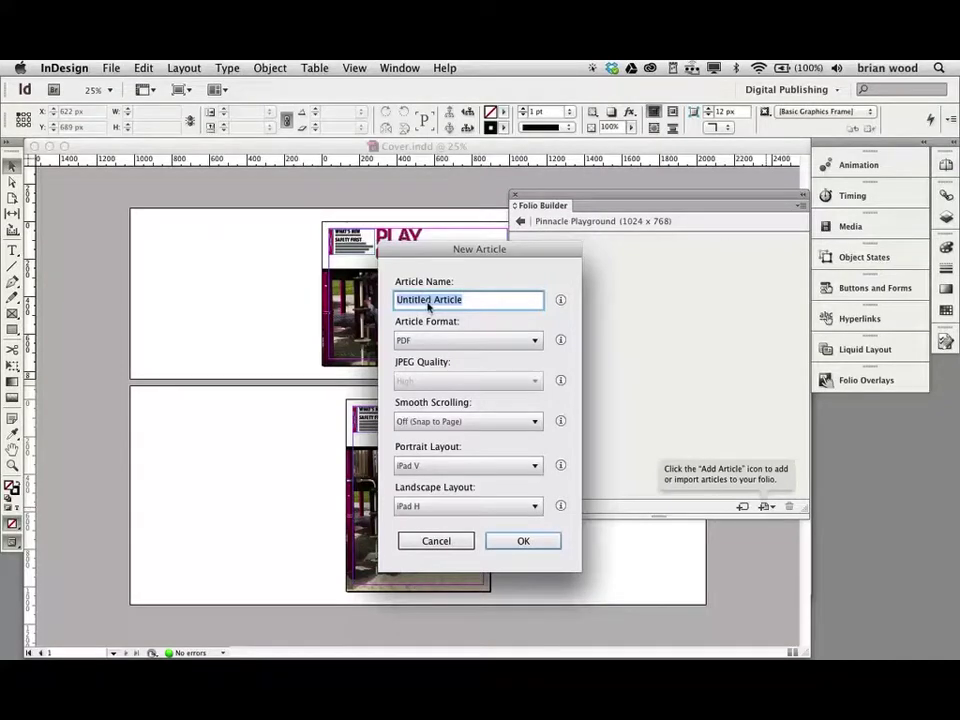
- Name the new article 'Cover' and leave its Article Format on PDF
text(Cov3)
key(BackSpace)
text(er)
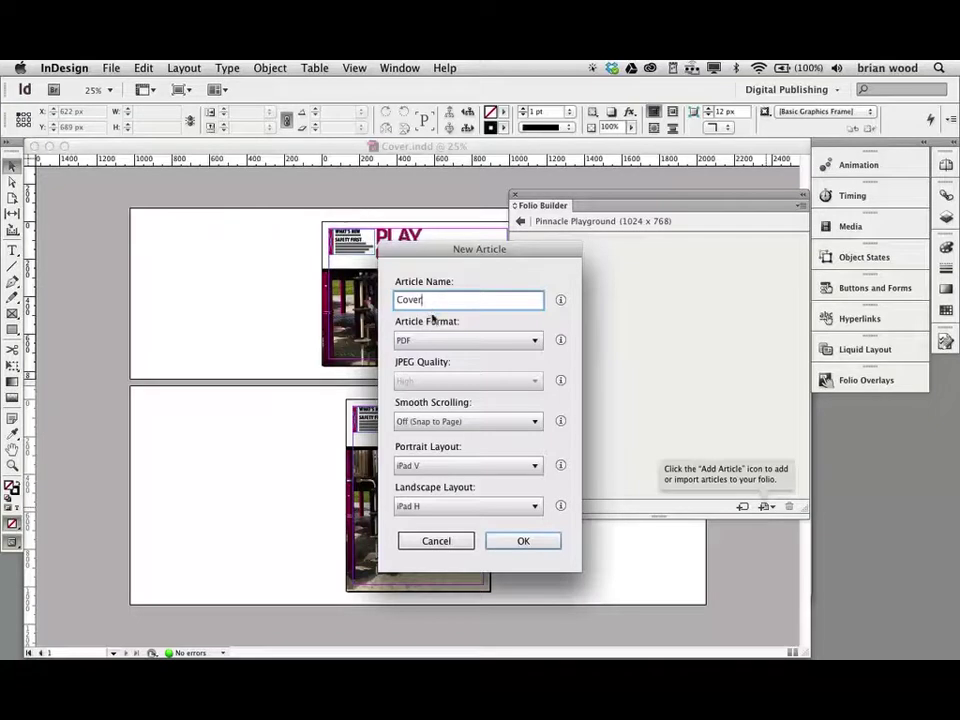
click(535, 341)
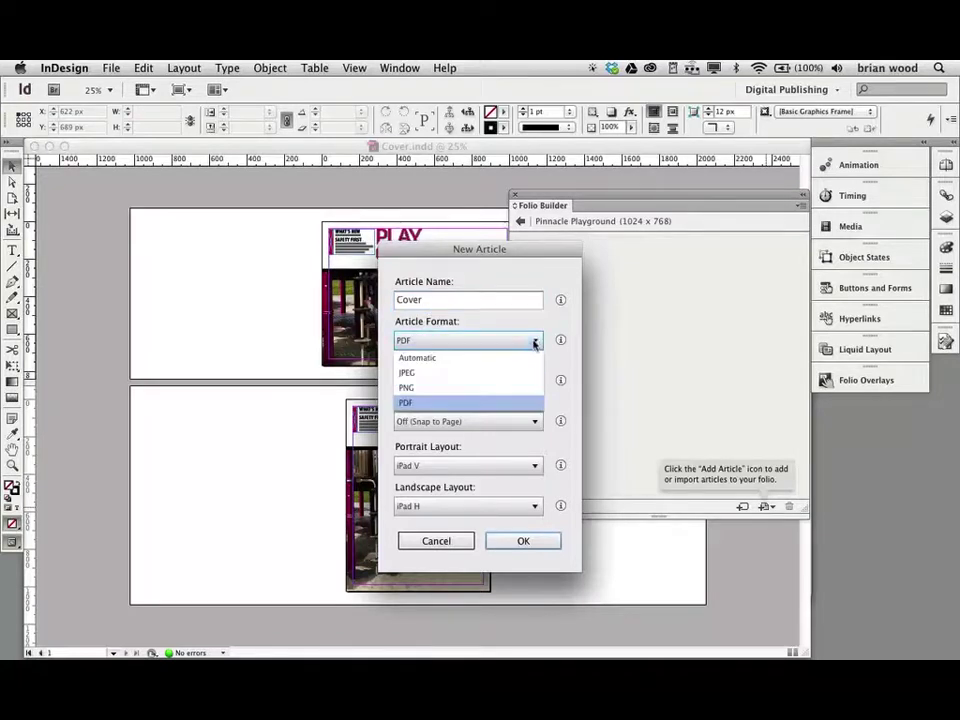
click(437, 403)
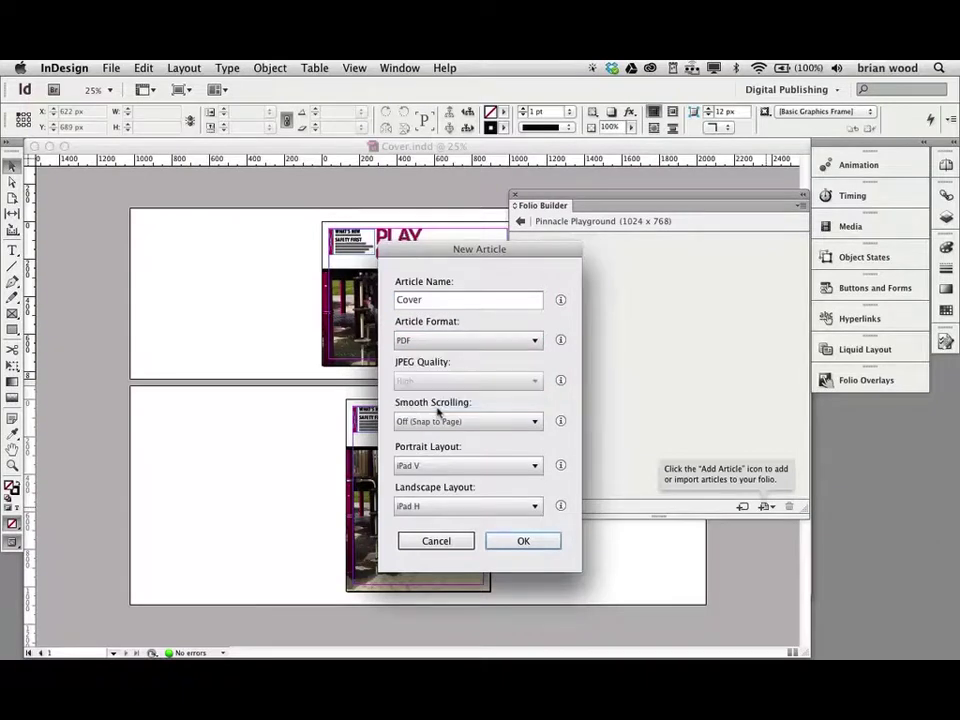
click(535, 343)
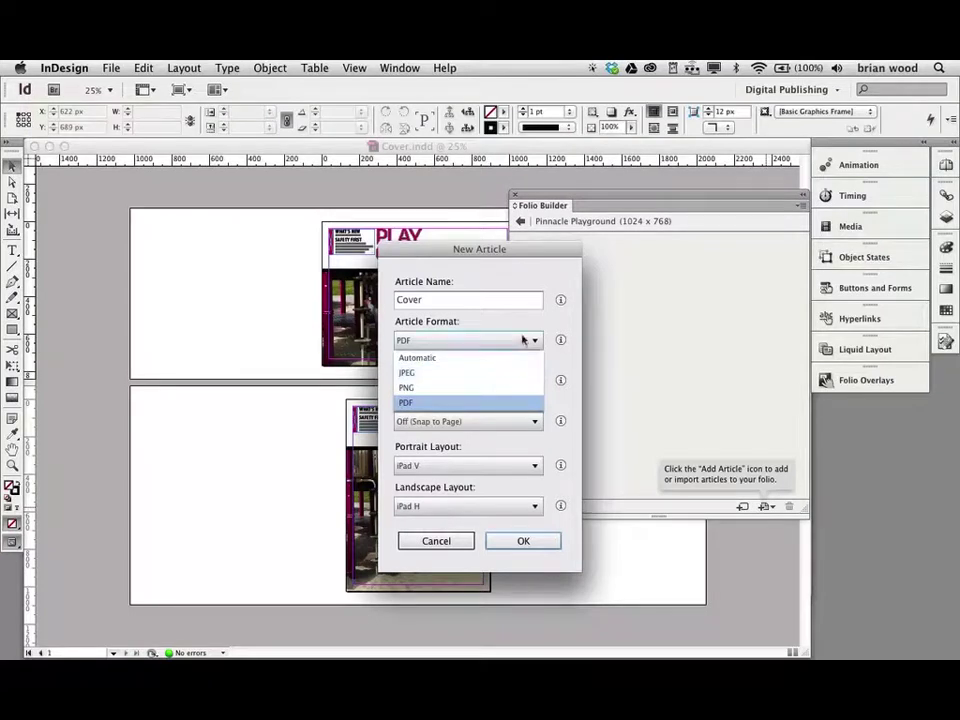
click(536, 326)
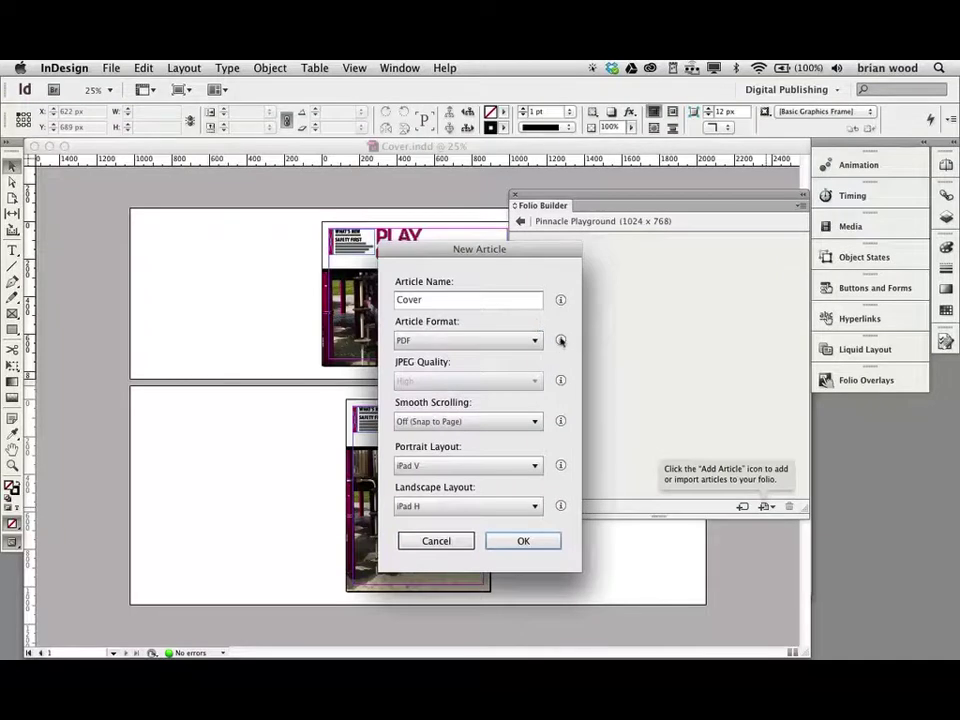
mouse_move(561, 341)
click(507, 428)
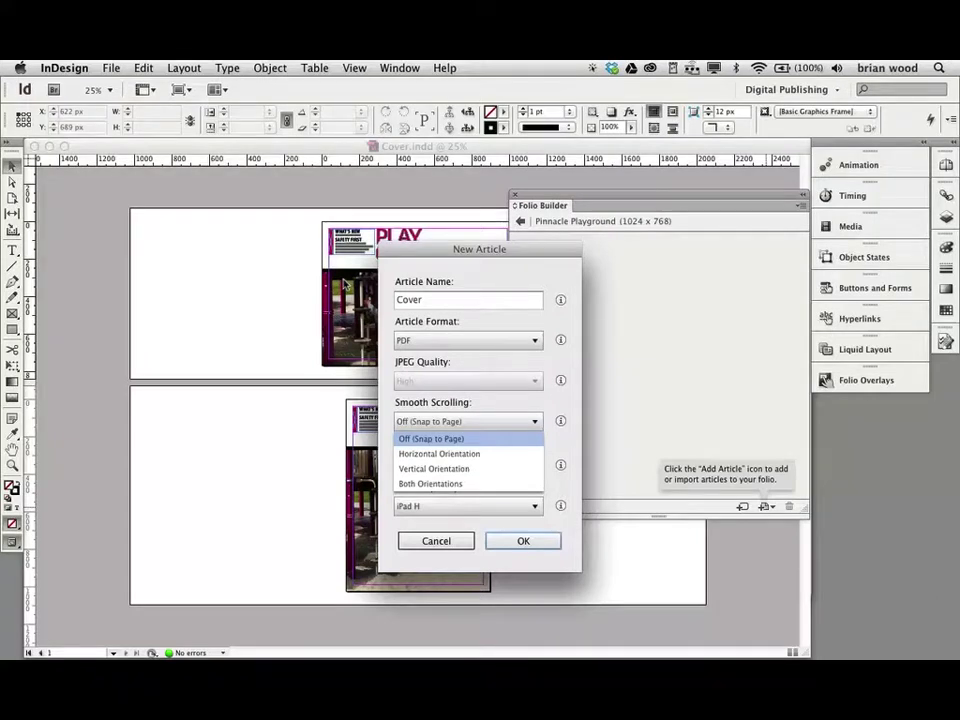
click(557, 378)
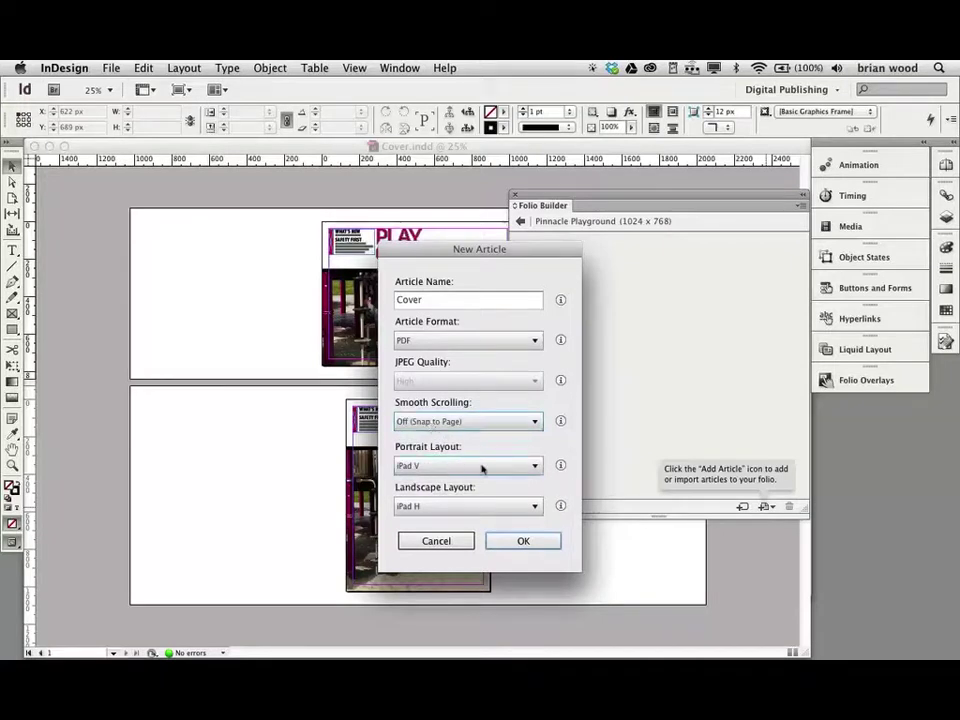
click(535, 467)
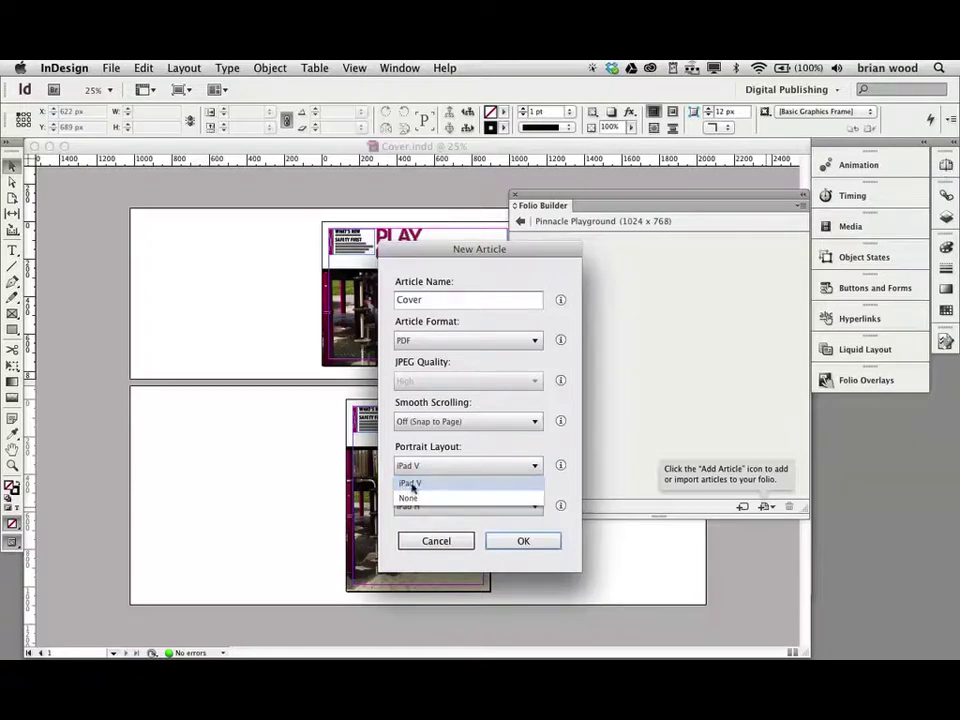
click(445, 447)
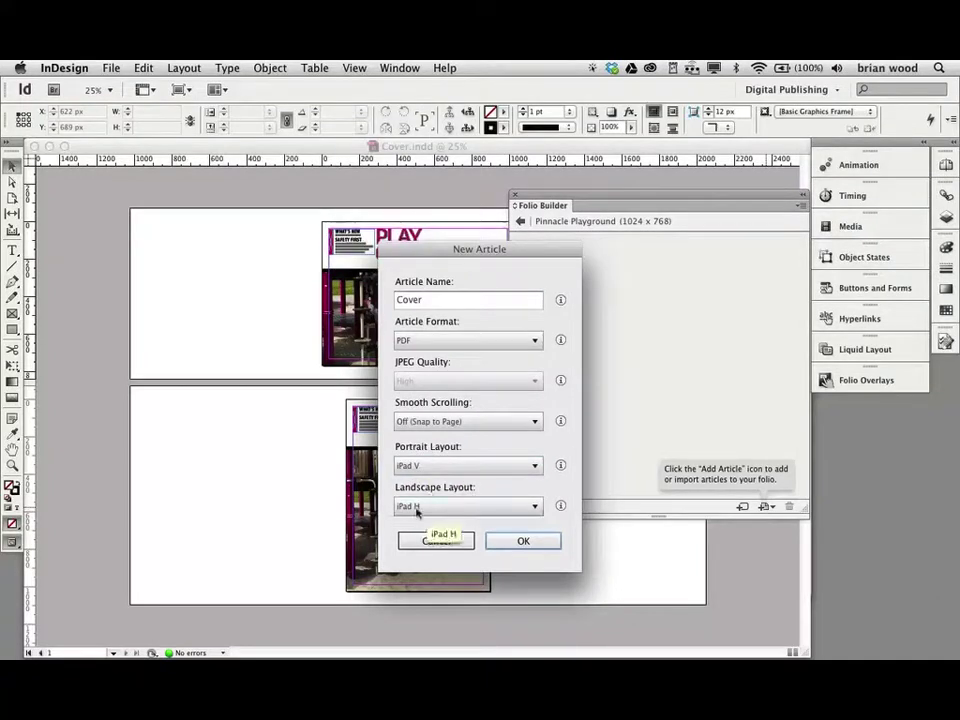
click(417, 508)
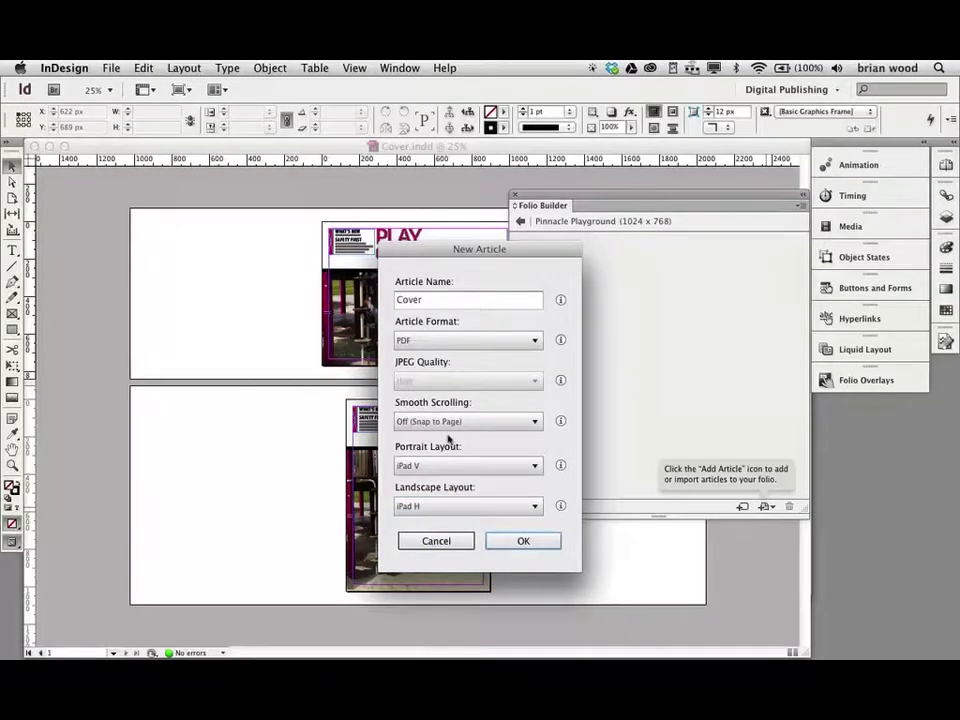
- Create the Cover article, inspect its Landscape and Portrait layouts, then return to the article list
click(532, 543)
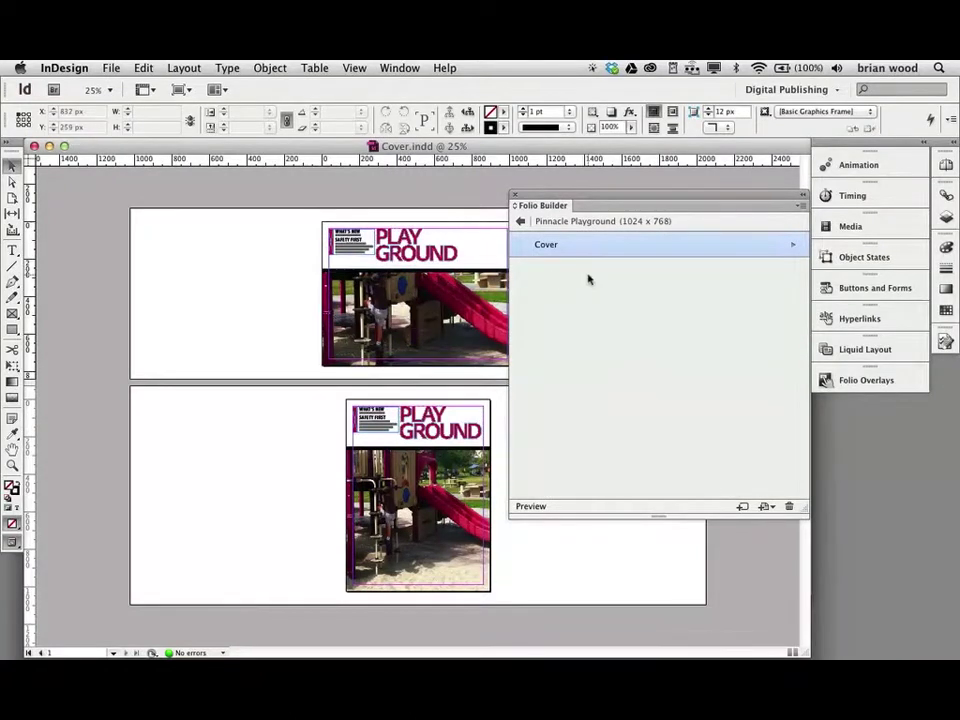
mouse_move(546, 247)
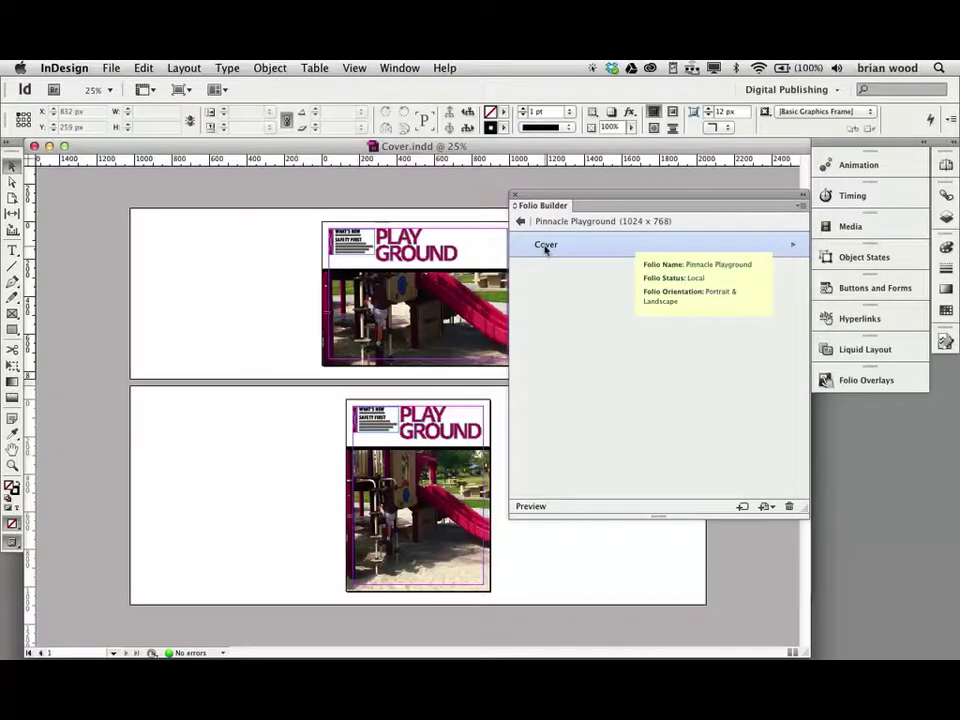
double_click(545, 248)
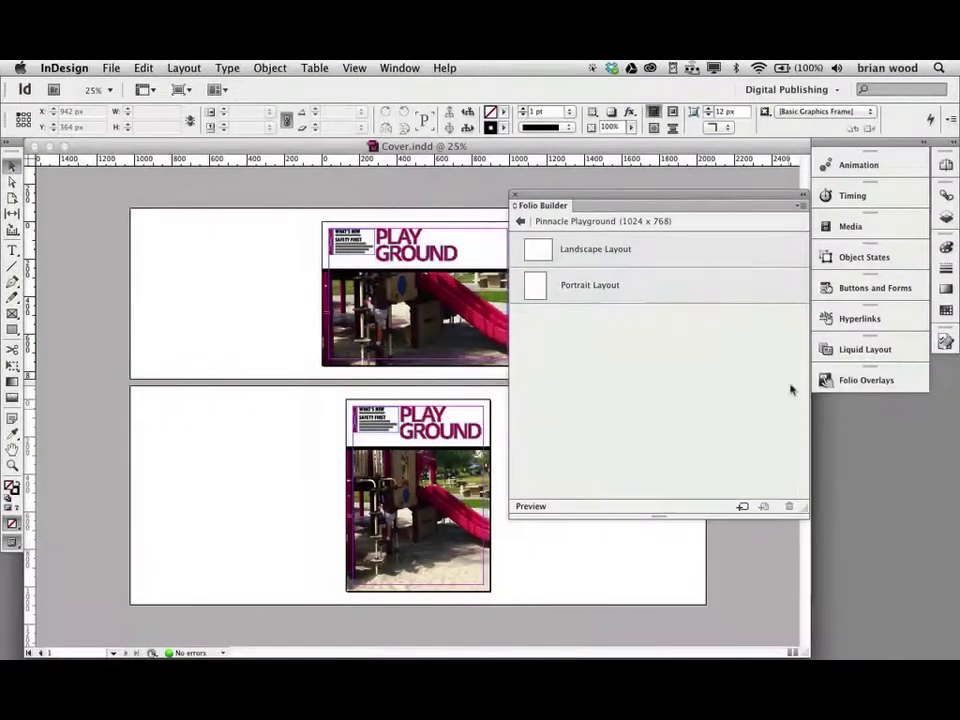
click(530, 288)
click(566, 263)
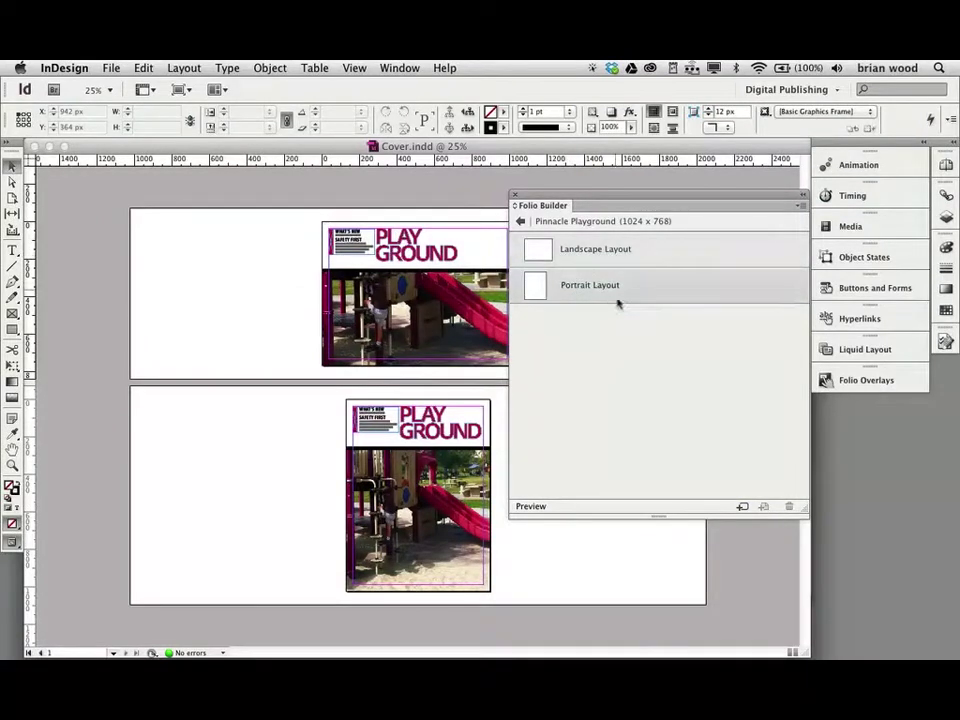
click(542, 285)
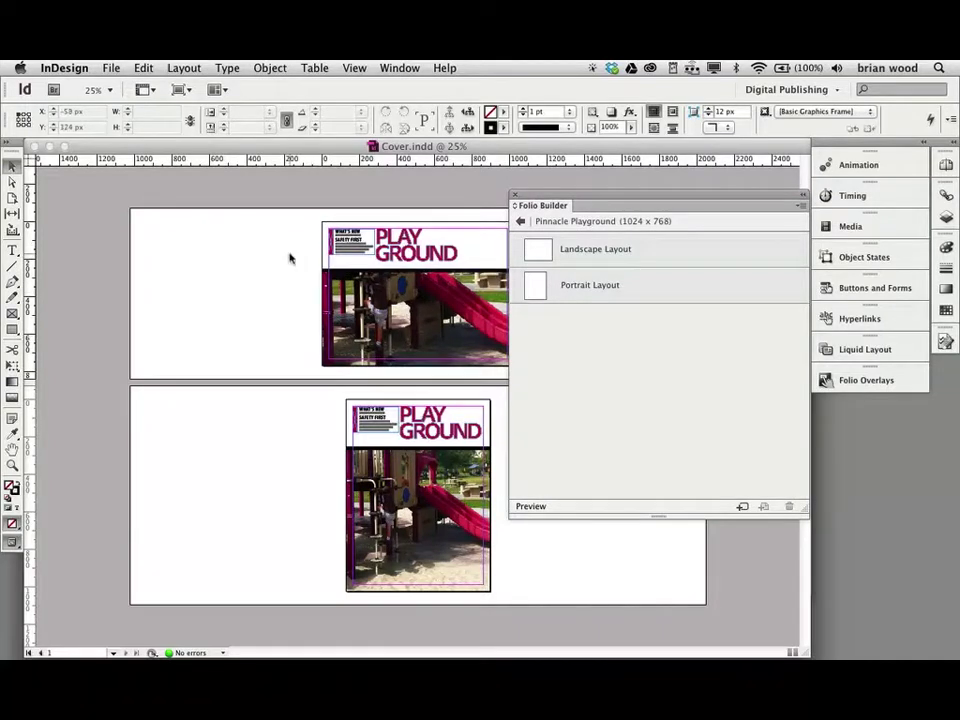
click(520, 221)
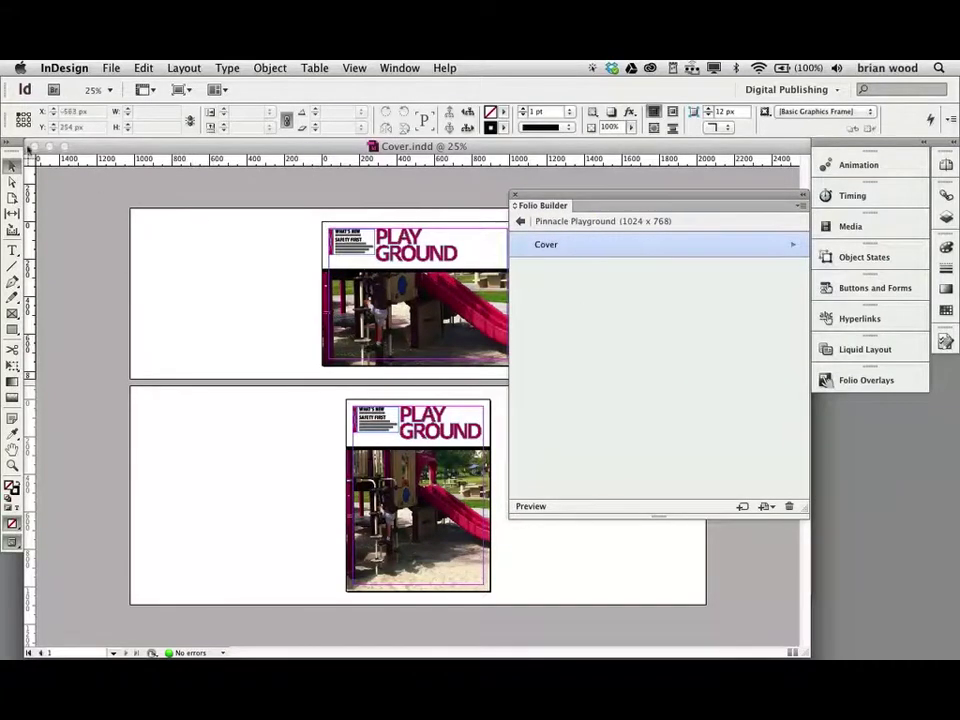
- Close Cover.indd, reopen its landscape layout zoomed out, then bring Finder forward
key(super+w)
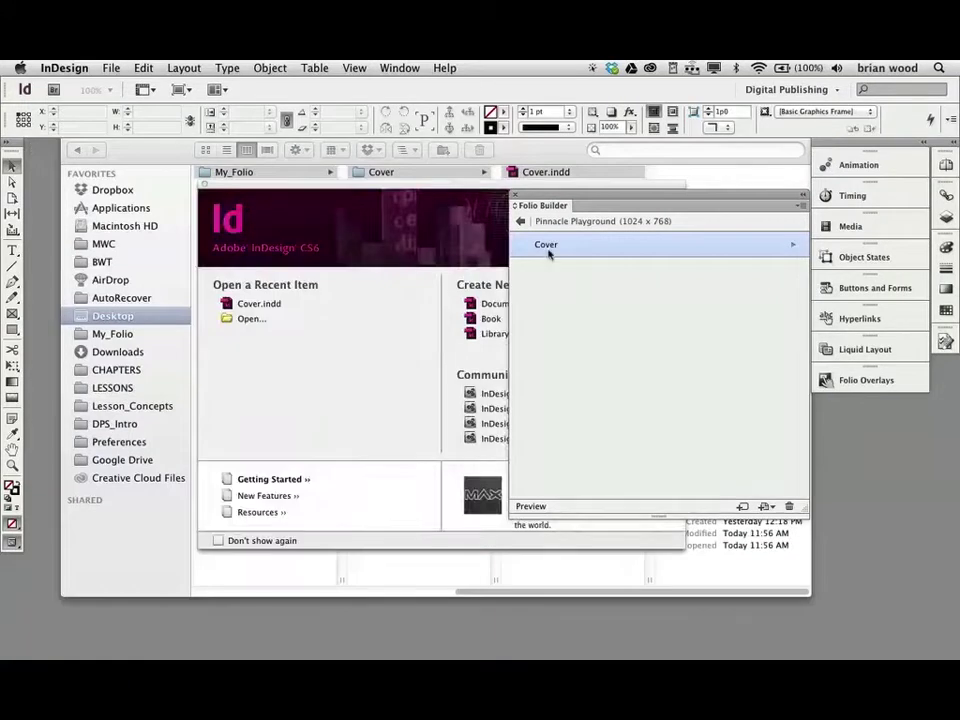
mouse_move(549, 250)
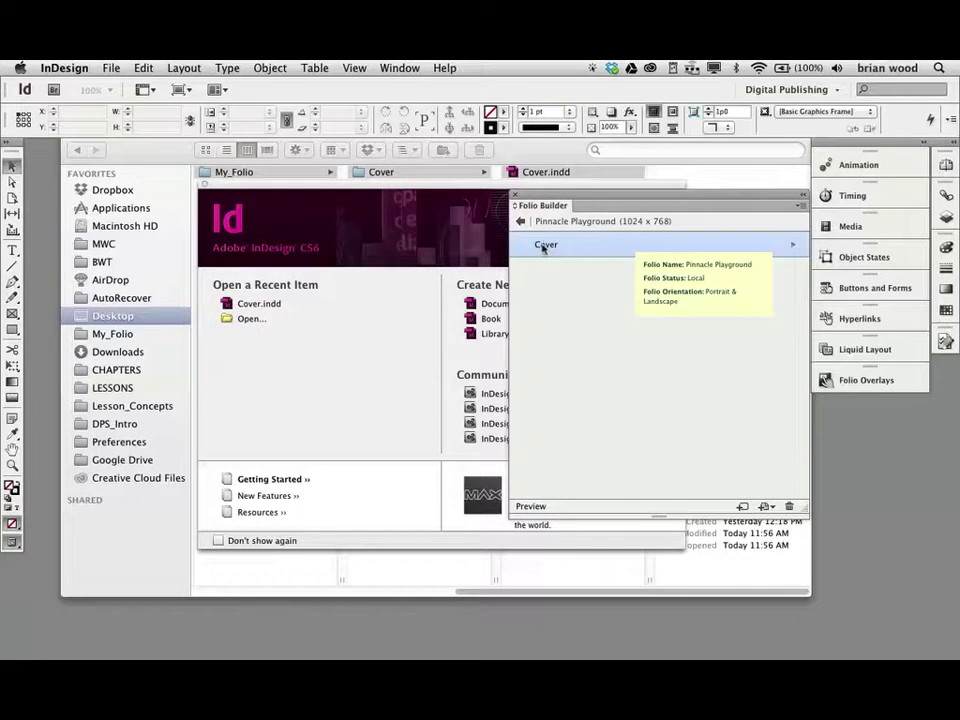
double_click(543, 248)
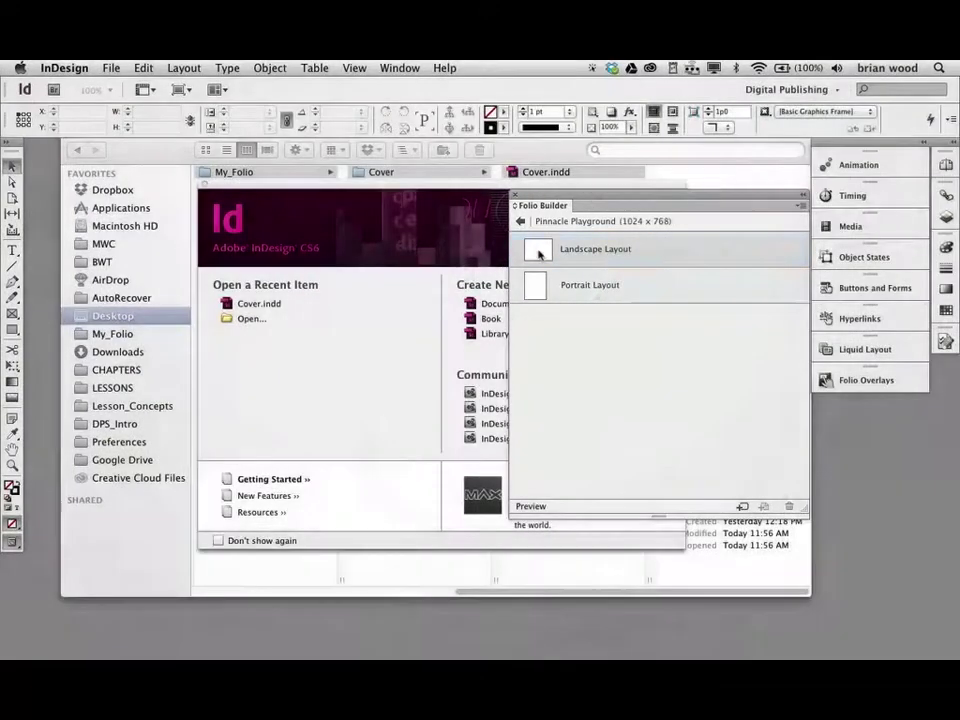
double_click(538, 253)
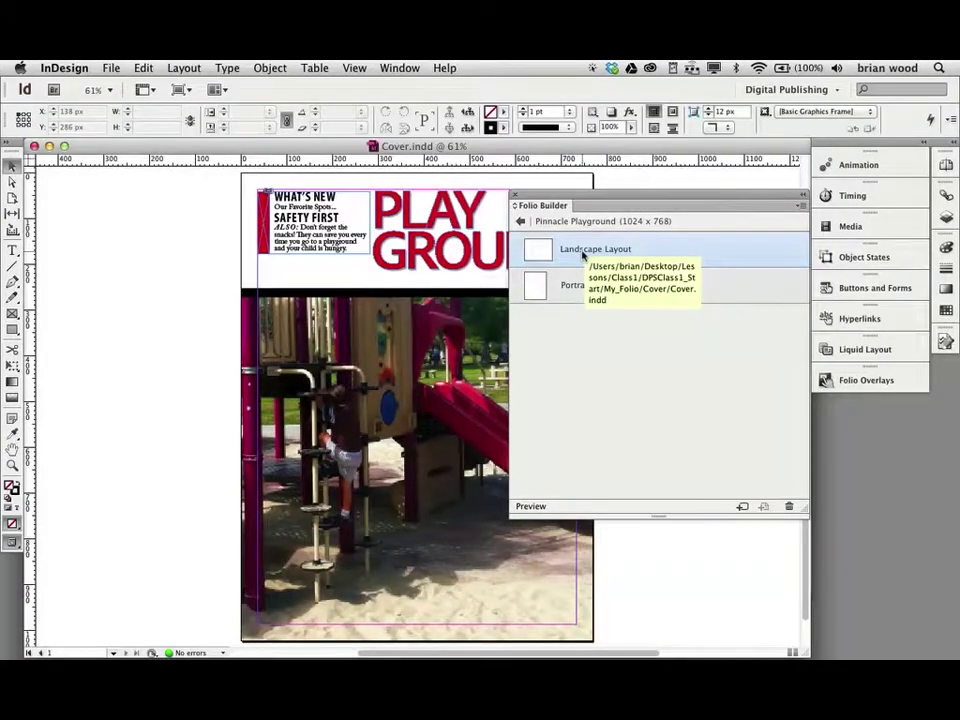
key(super+minus)
key(super+minus)
key(super+minus)
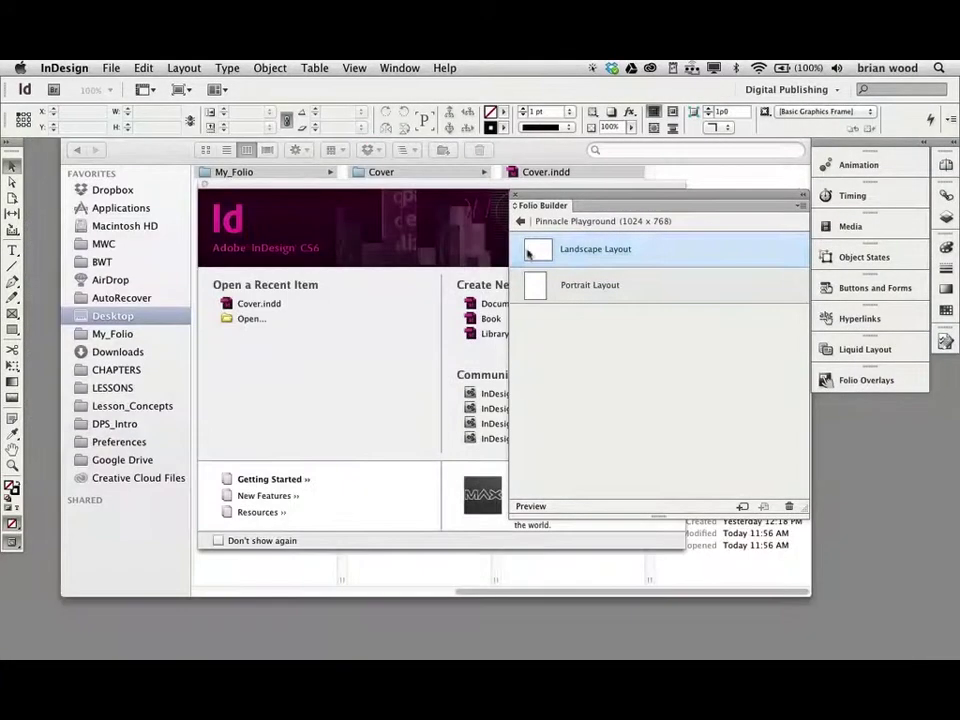
drag(381, 172, 545, 245)
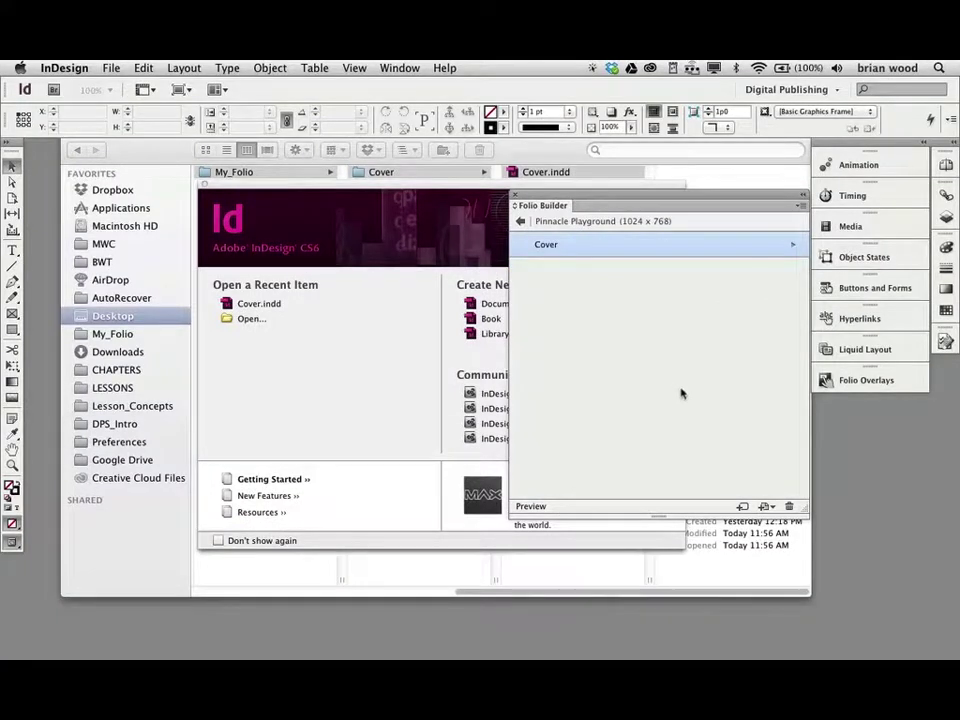
click(655, 173)
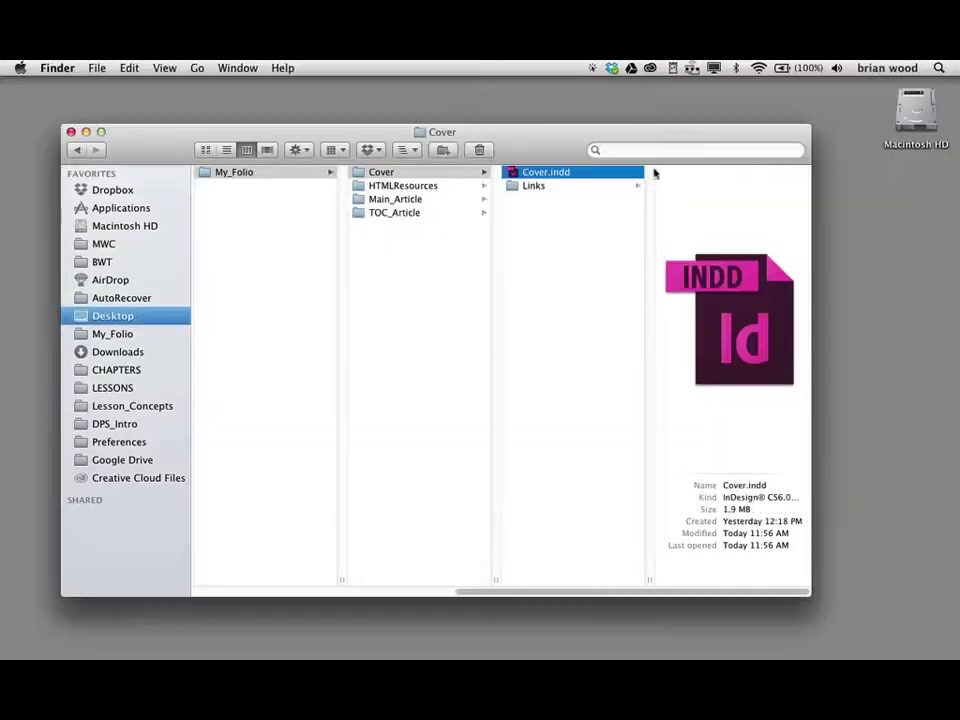
- Find TOC_h.indd and TOC_v.indd in the TOC_Article folder, then switch back to InDesign
click(382, 213)
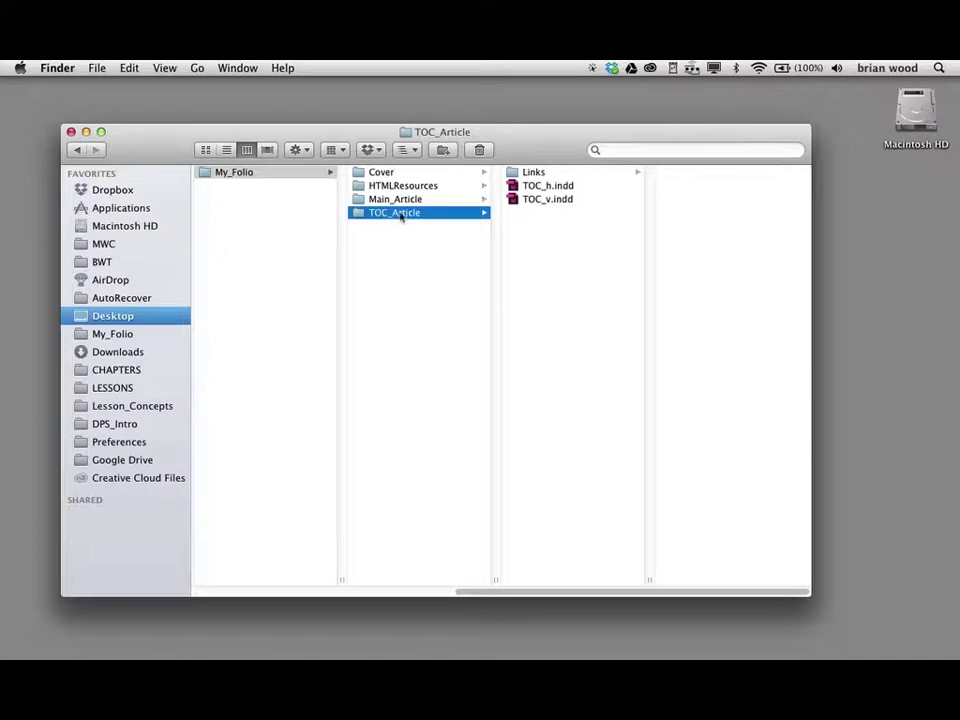
click(553, 187)
click(555, 200)
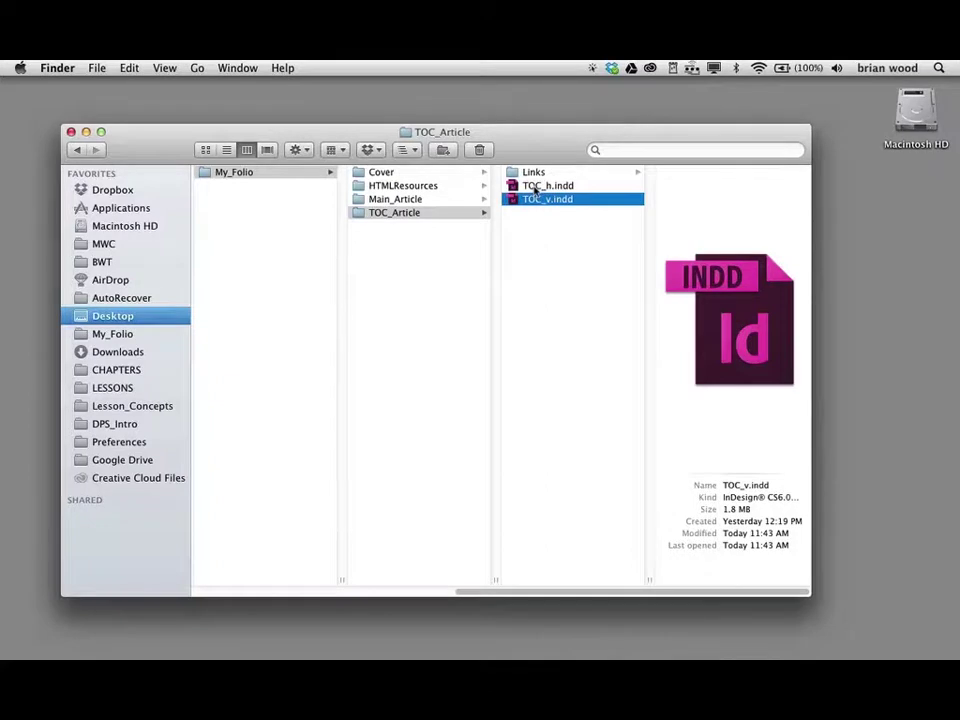
key(super+Tab)
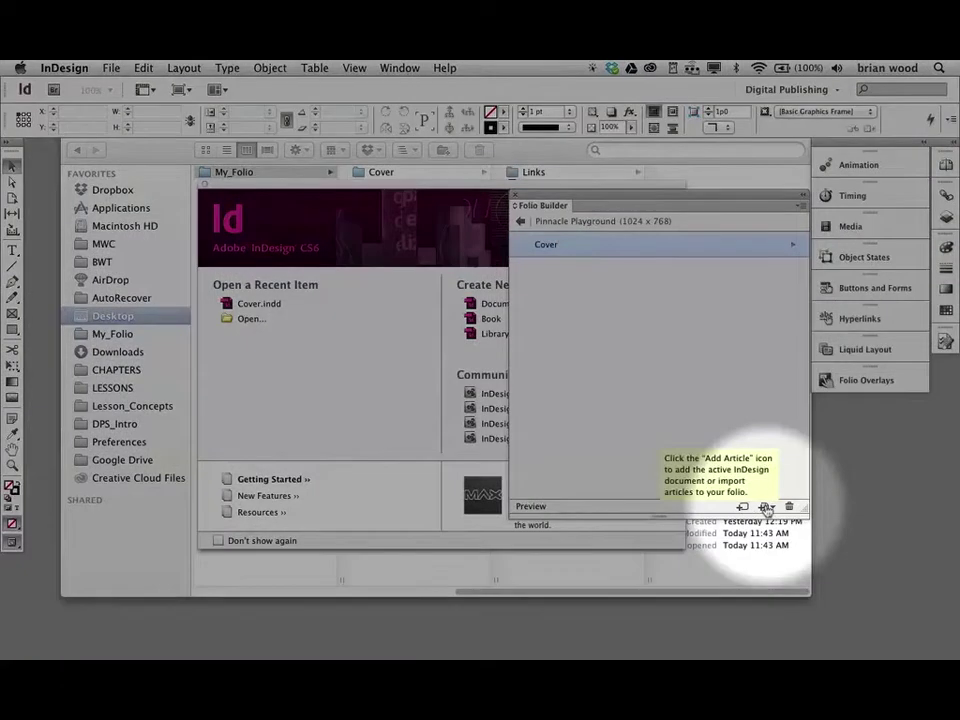
- Choose Import Article… from the Folio Builder panel menu
click(766, 508)
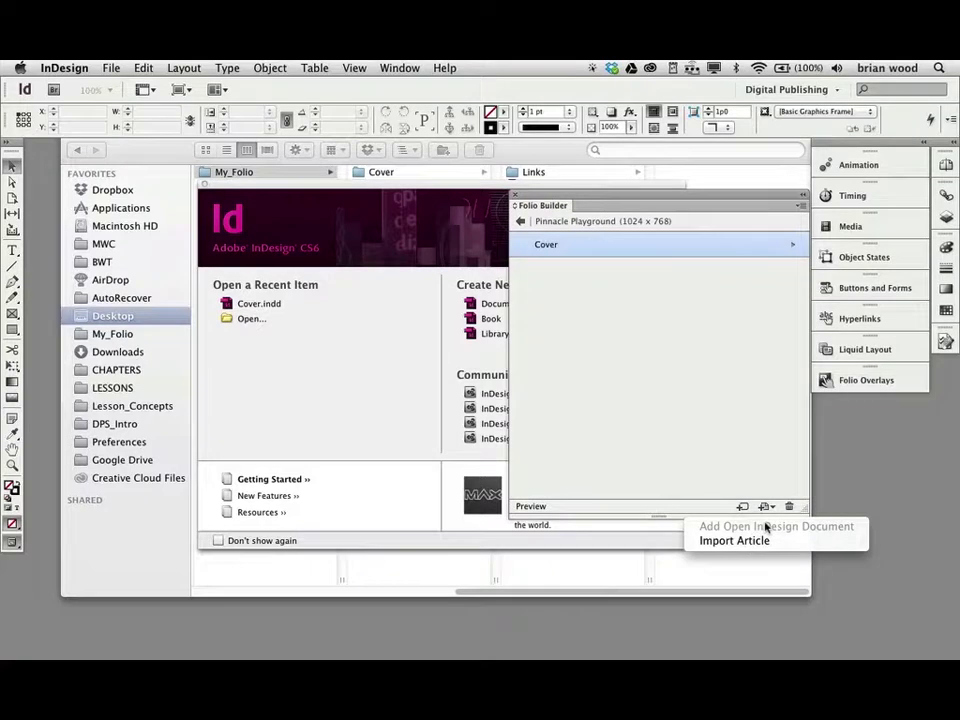
click(765, 433)
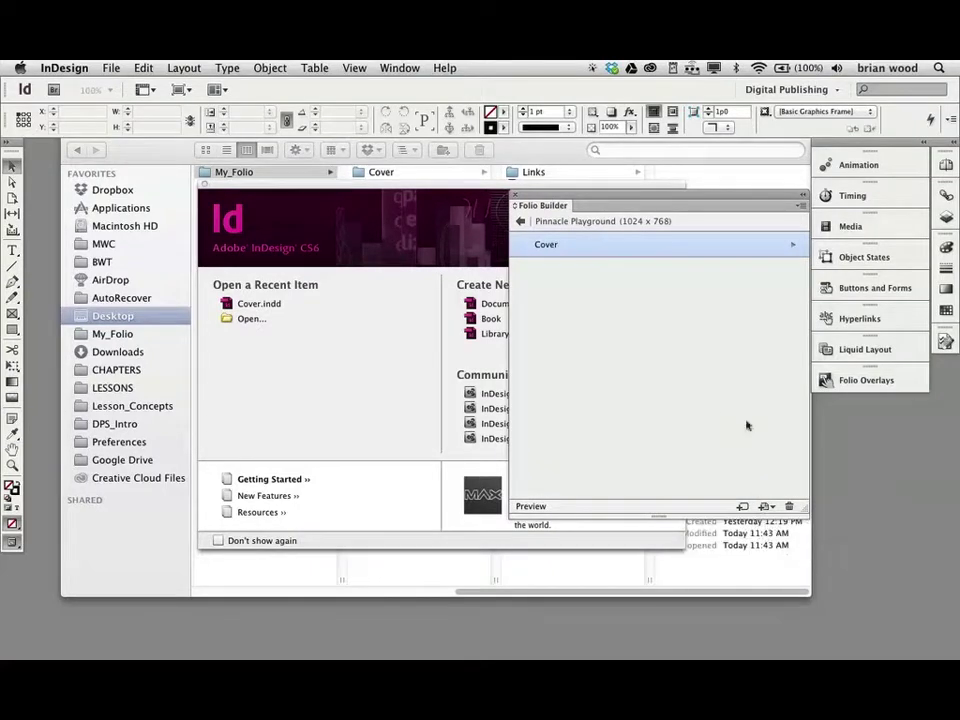
click(801, 206)
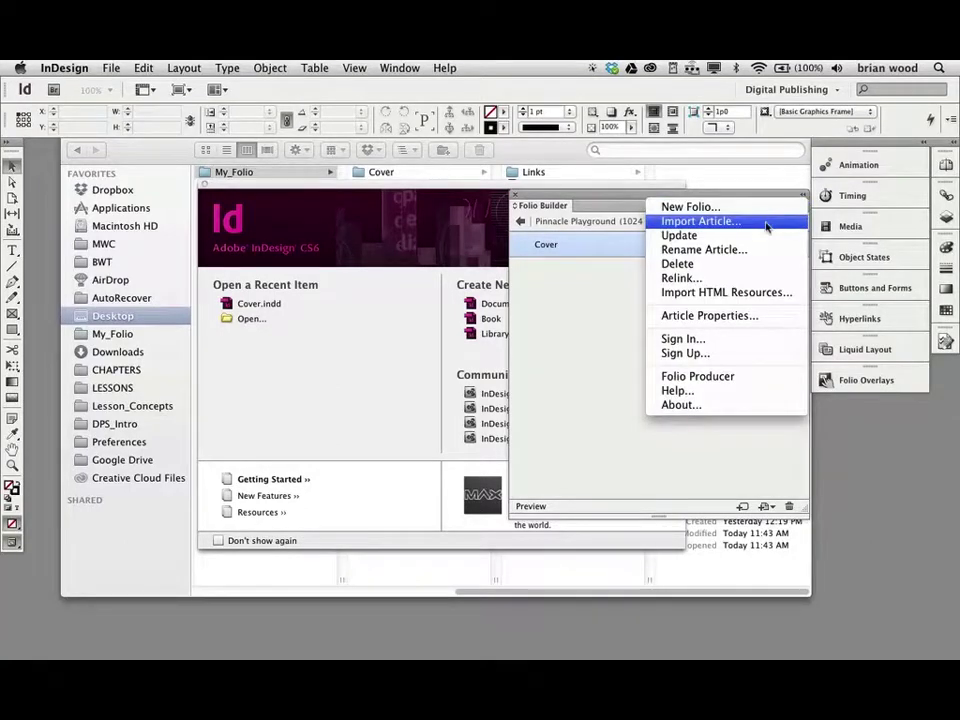
click(762, 222)
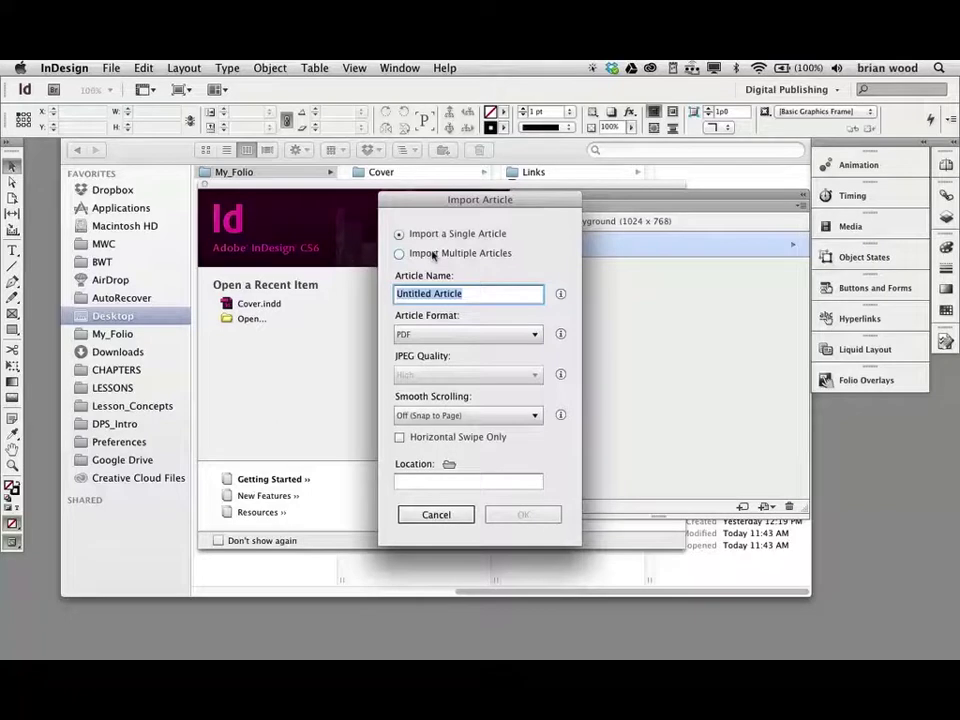
- Name the imported article 'TOC', keep PDF format, enable Horizontal Swipe Only, then switch to Reflector
drag(426, 200, 497, 229)
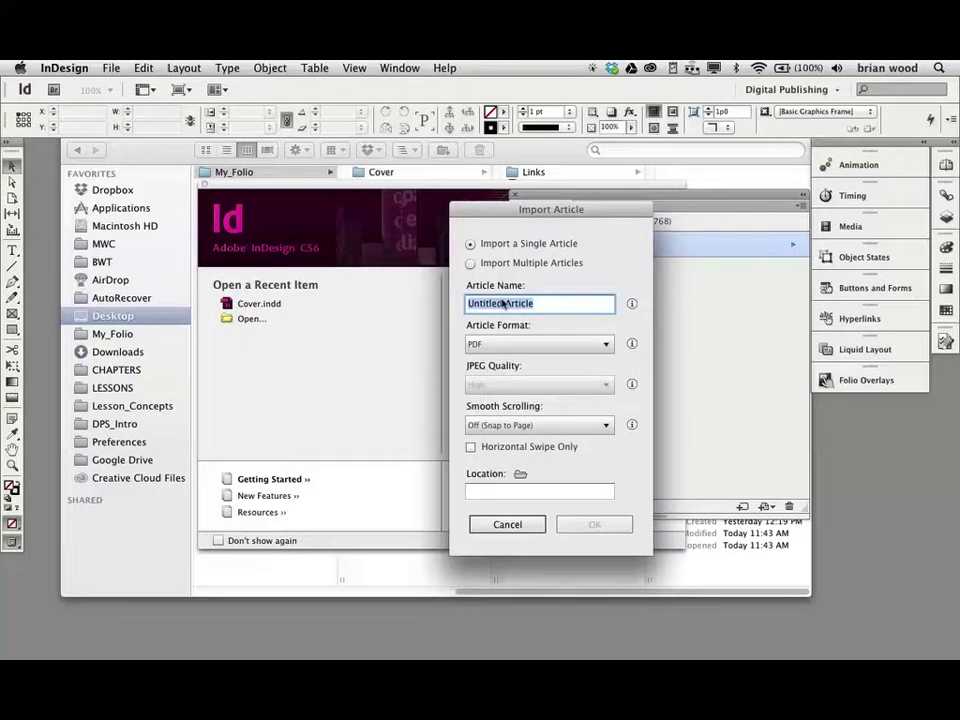
text(TOC)
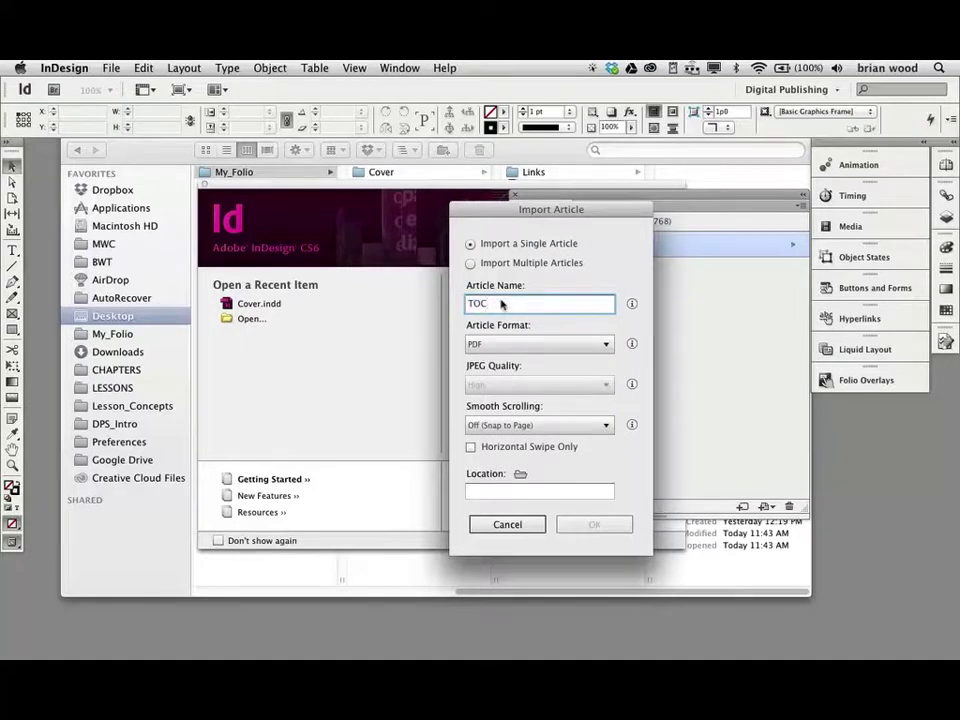
click(604, 345)
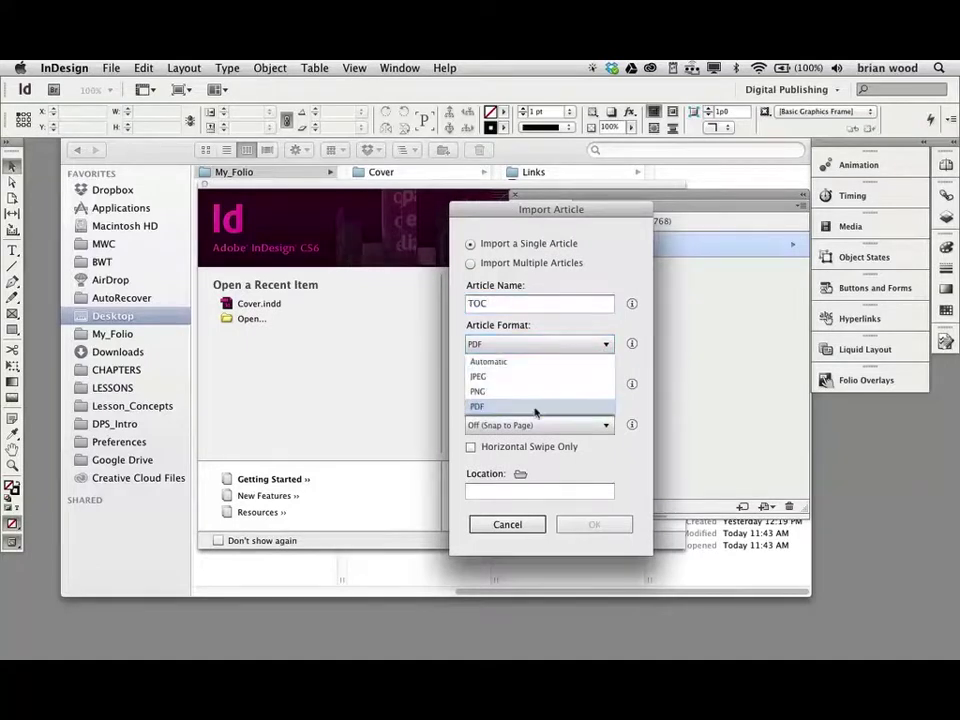
click(544, 325)
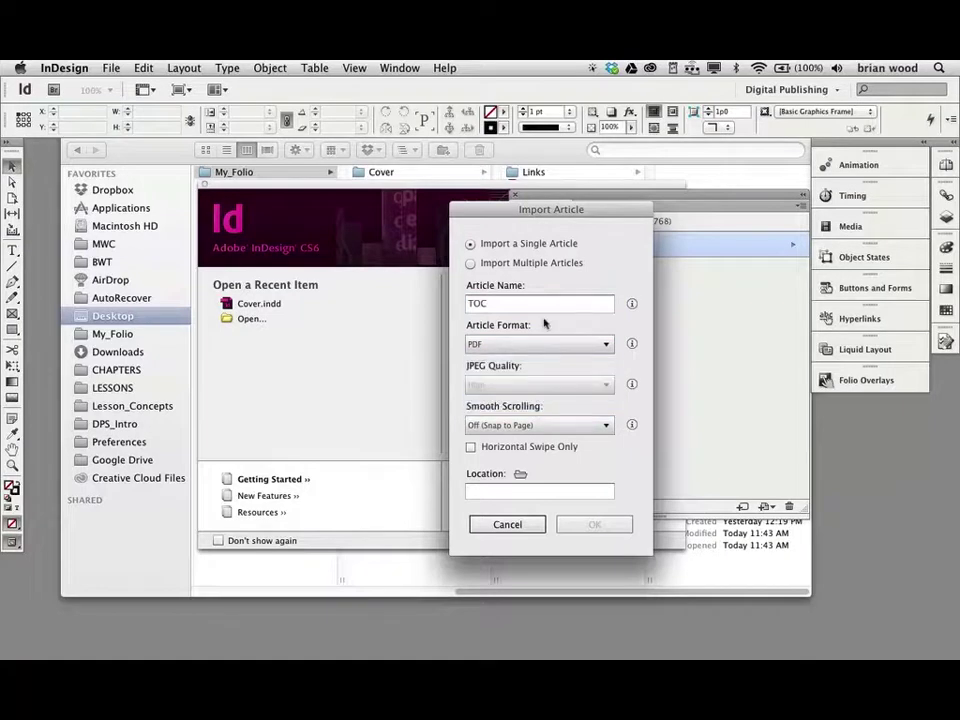
mouse_move(632, 344)
click(470, 447)
key(super+Tab)
key(super+Tab)
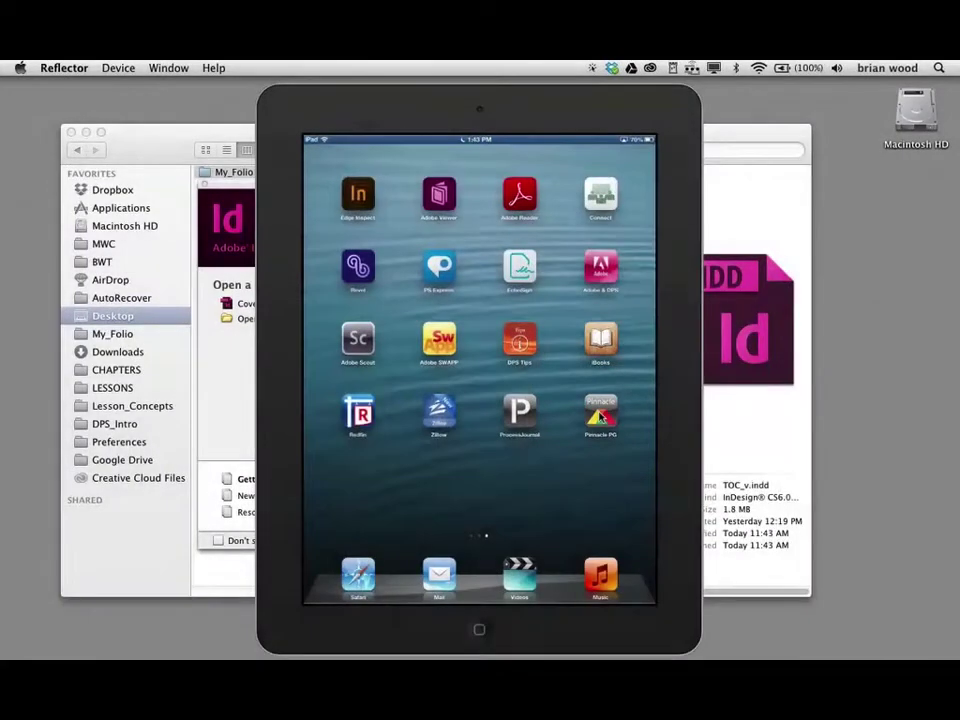
- Open the Pinnacle PG app on the mirrored iPad and show its viewer bar, then return to InDesign
click(600, 417)
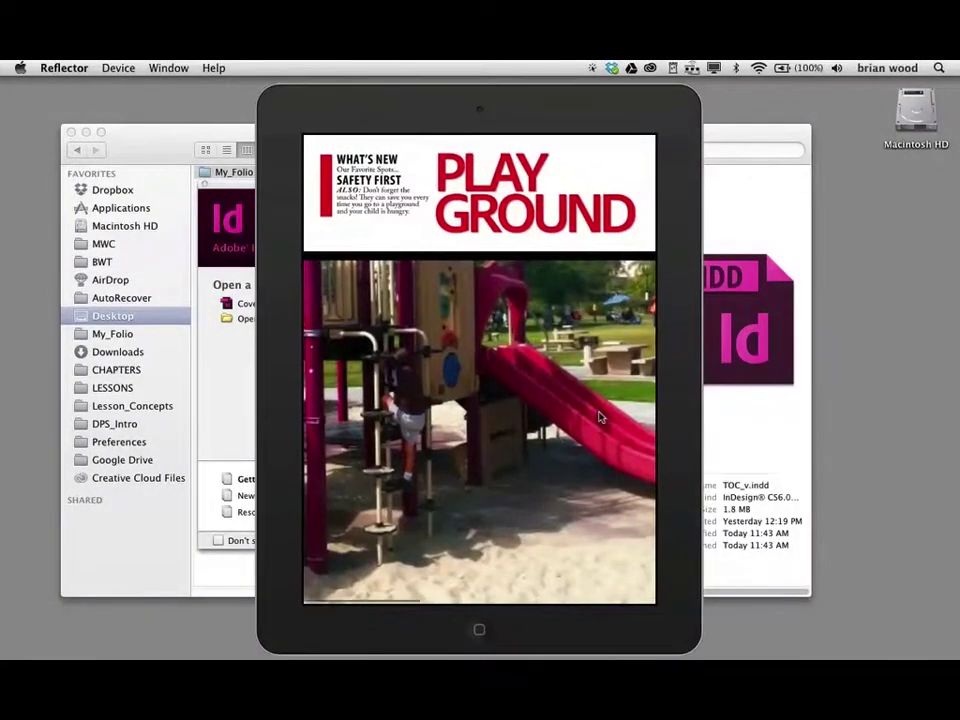
click(600, 417)
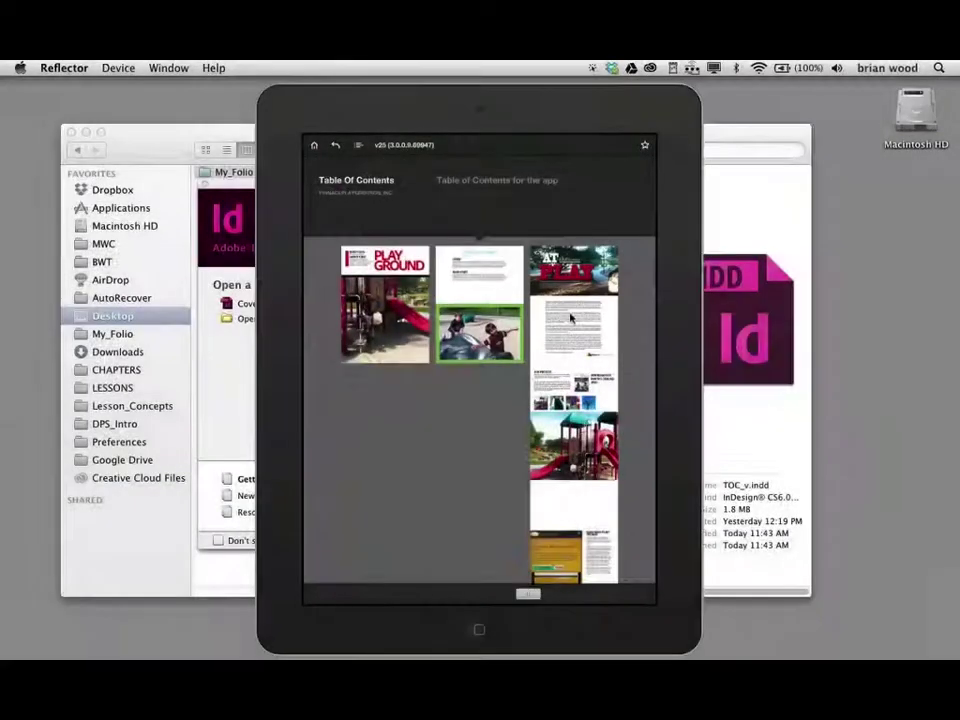
key(super+Tab)
key(super+Tab)
key(super+shift+Tab)
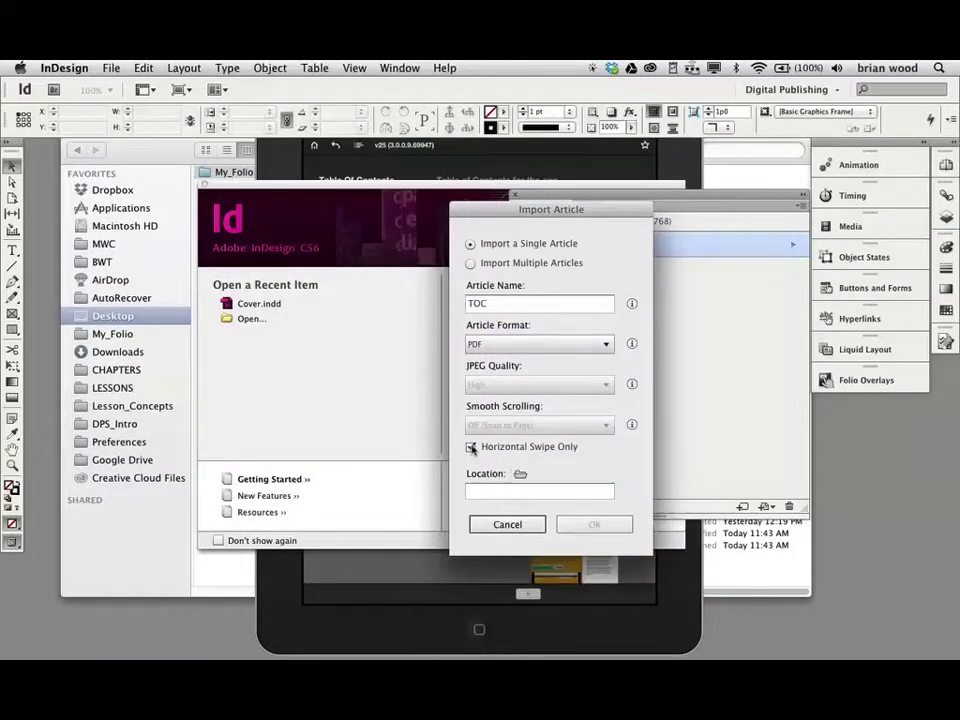
- Turn off Horizontal Swipe Only for TOC and open the Location folder chooser
click(471, 447)
key(super+Tab)
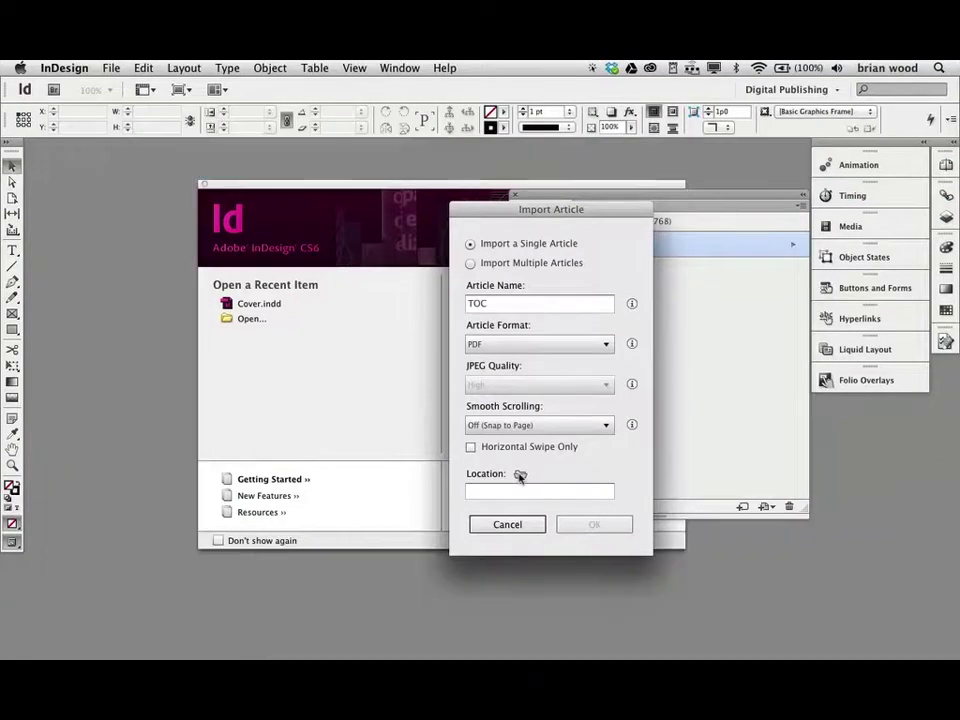
click(520, 476)
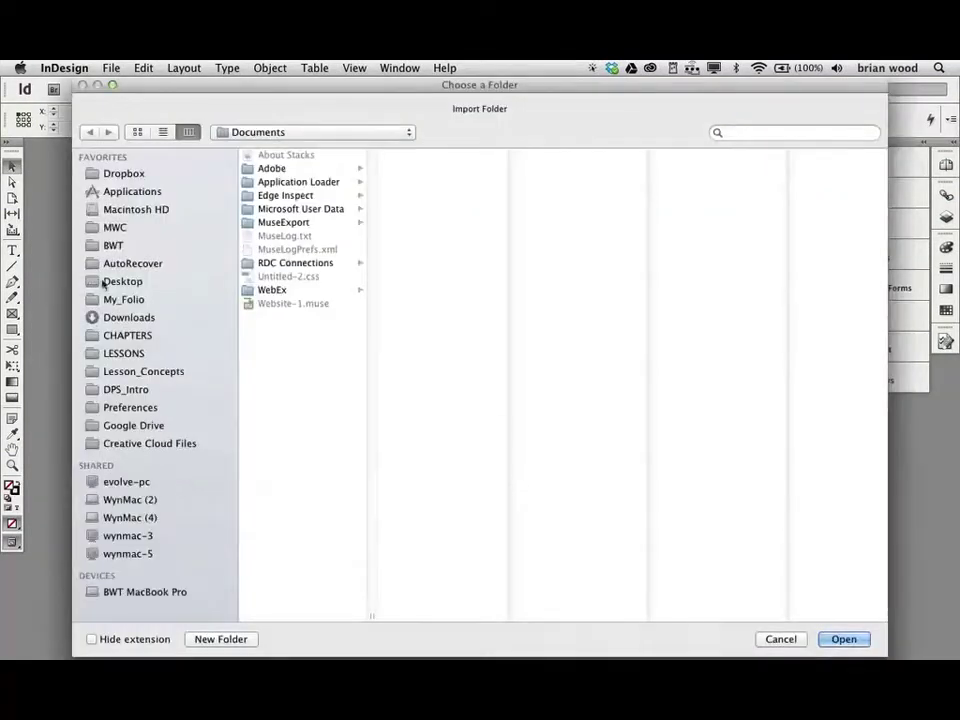
- Set the location to Desktop > Lessons > Class1 > DPSClass1_Start > My_Folio > TOC_Article
click(104, 281)
click(276, 168)
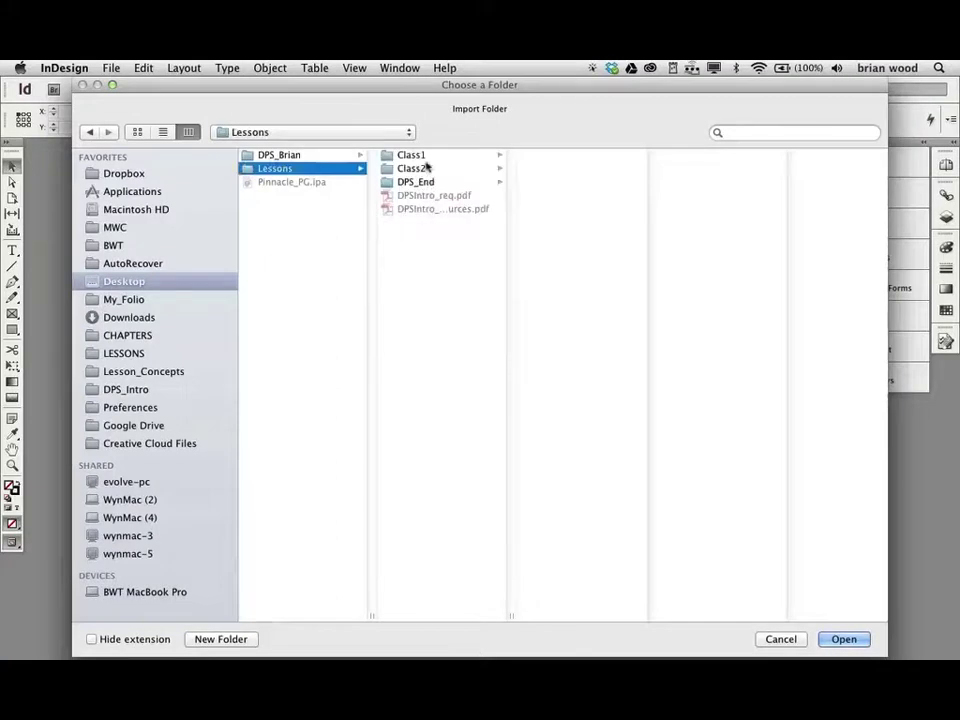
click(415, 155)
click(579, 208)
click(706, 154)
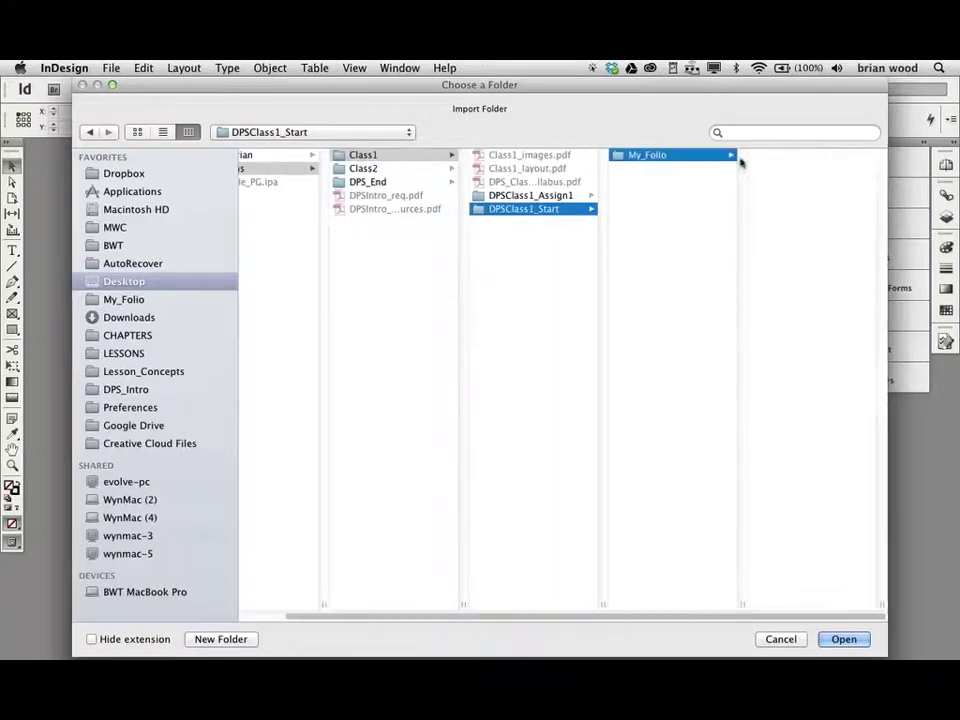
click(775, 196)
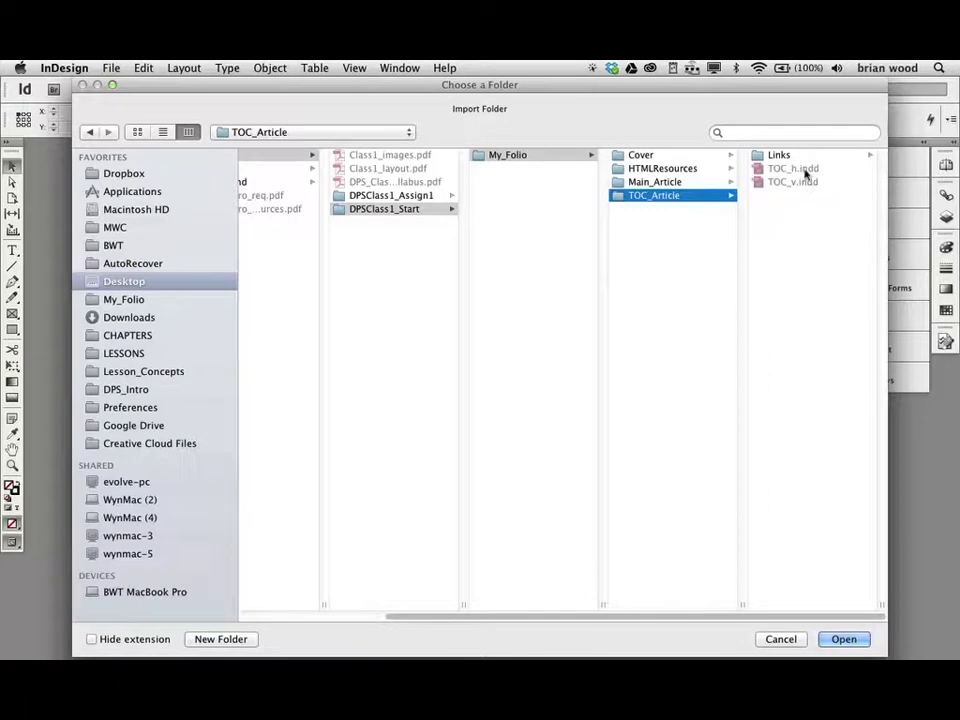
click(843, 640)
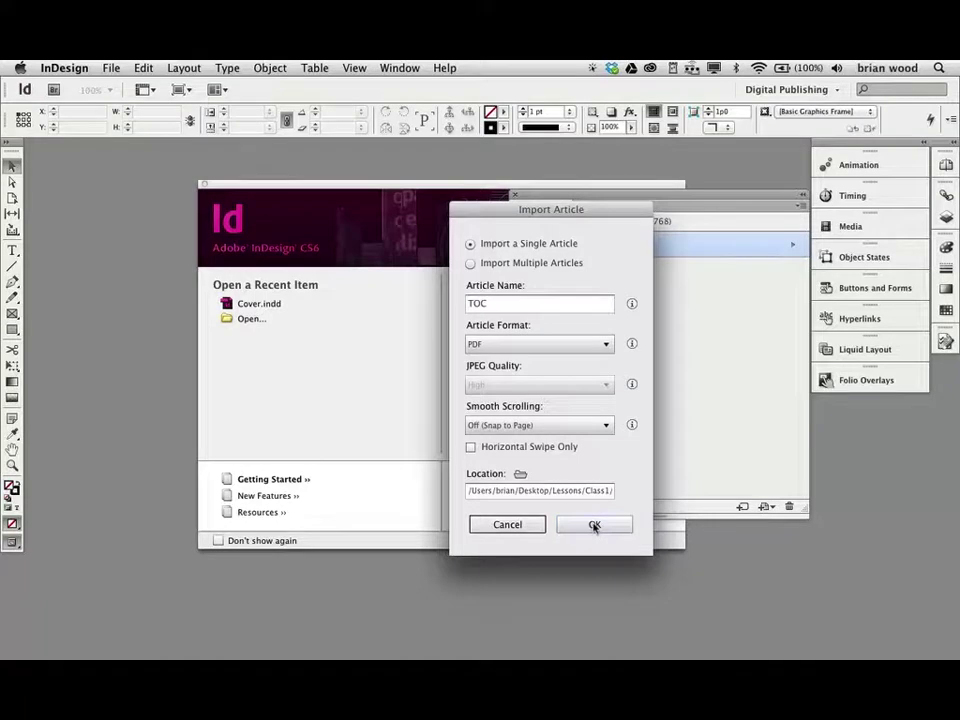
- Create the TOC article, view its landscape and portrait layouts zoomed out, then close both
click(594, 525)
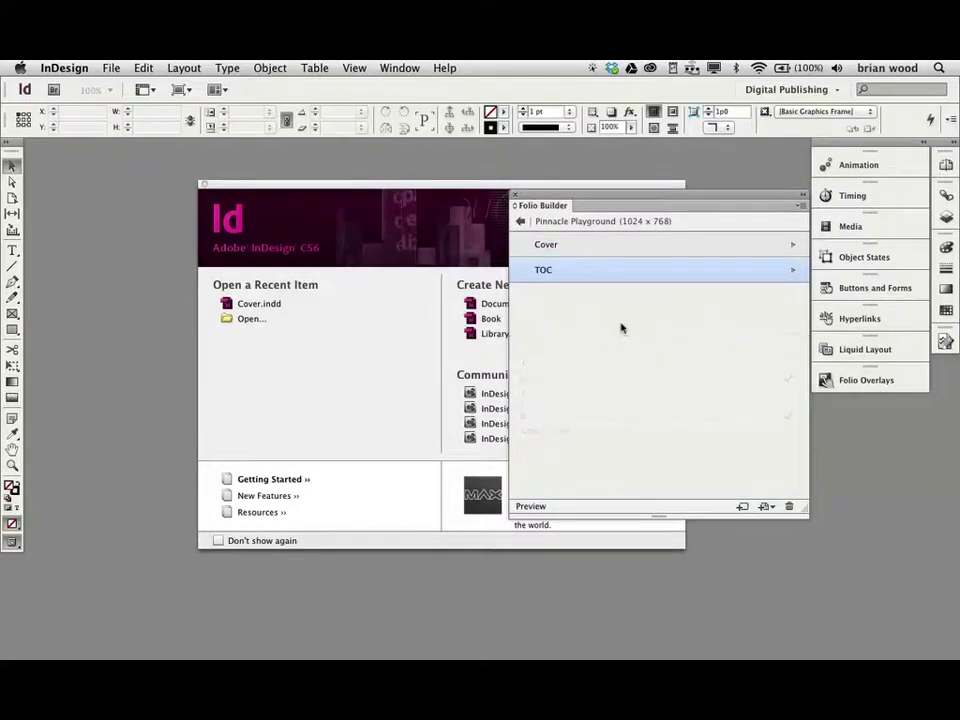
double_click(543, 273)
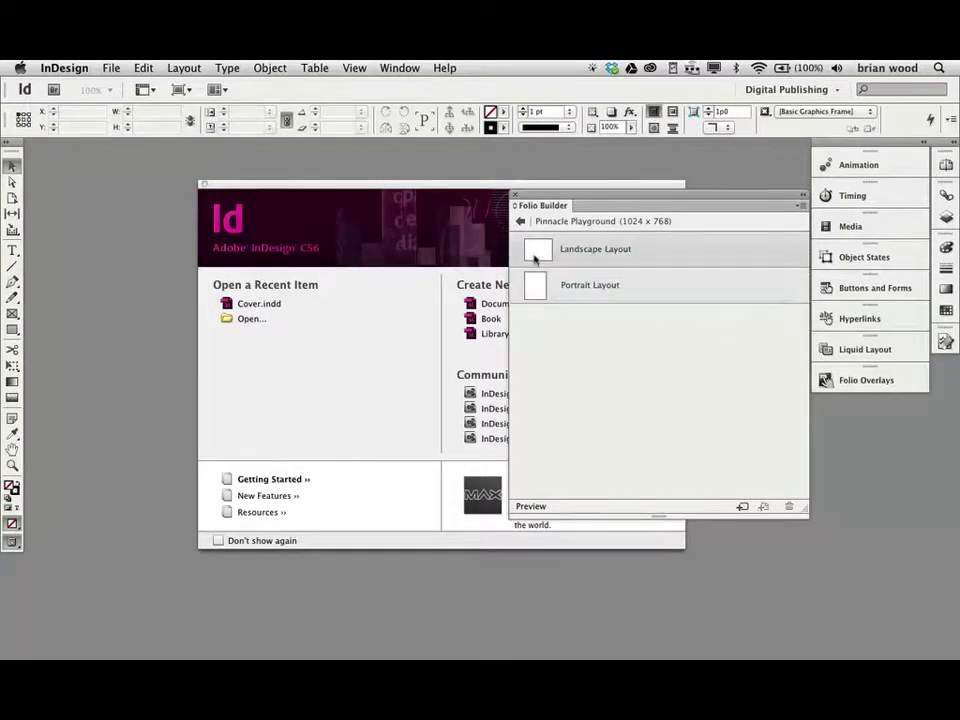
double_click(536, 250)
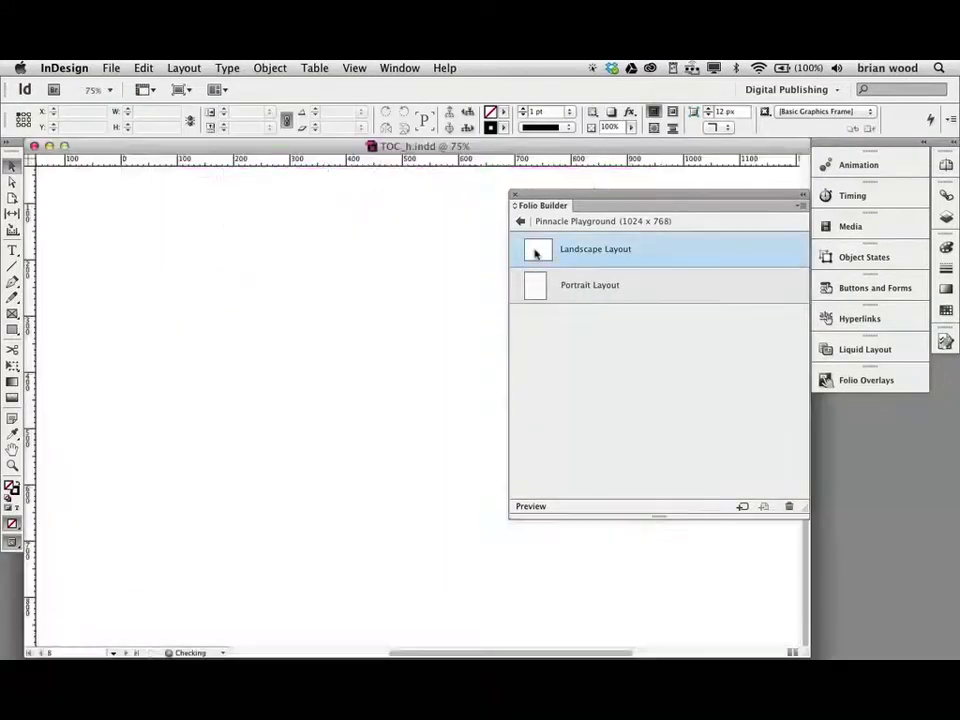
key(super+minus)
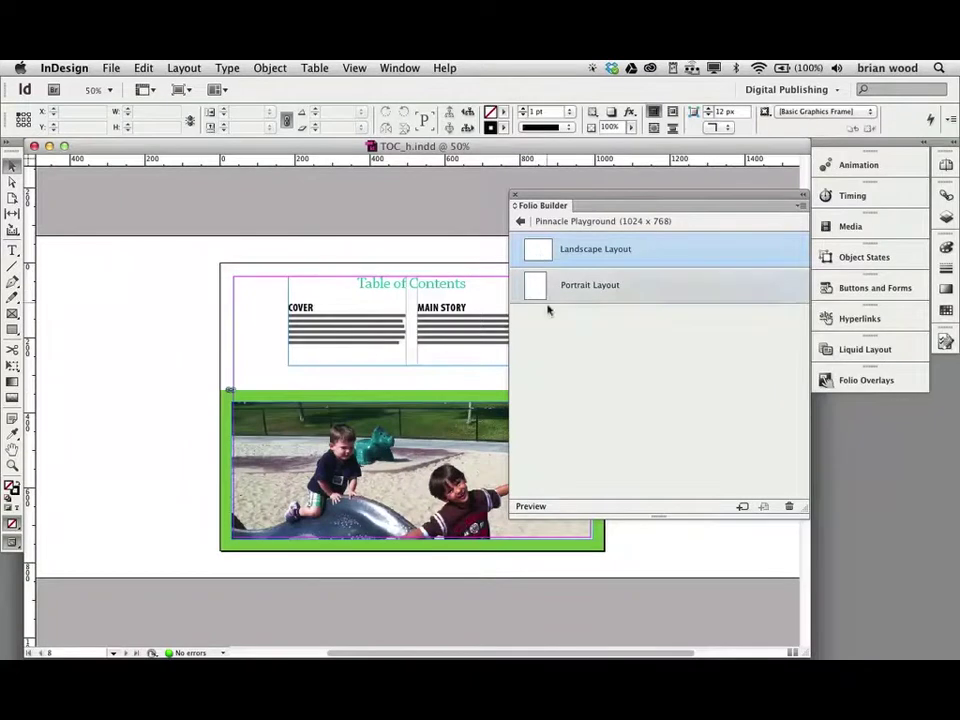
double_click(535, 283)
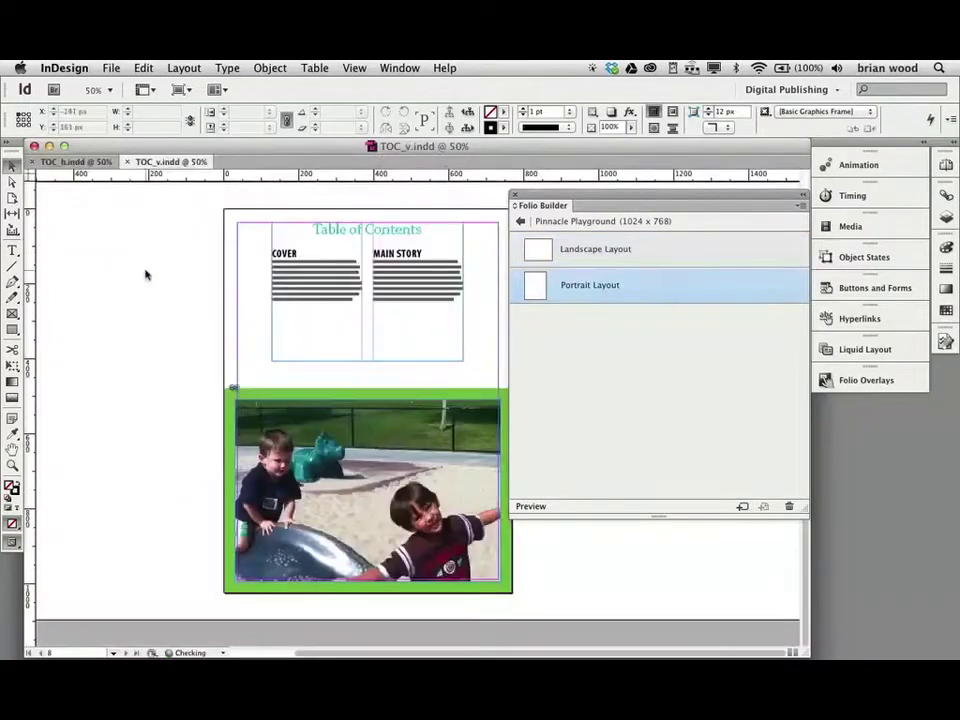
key(super+minus)
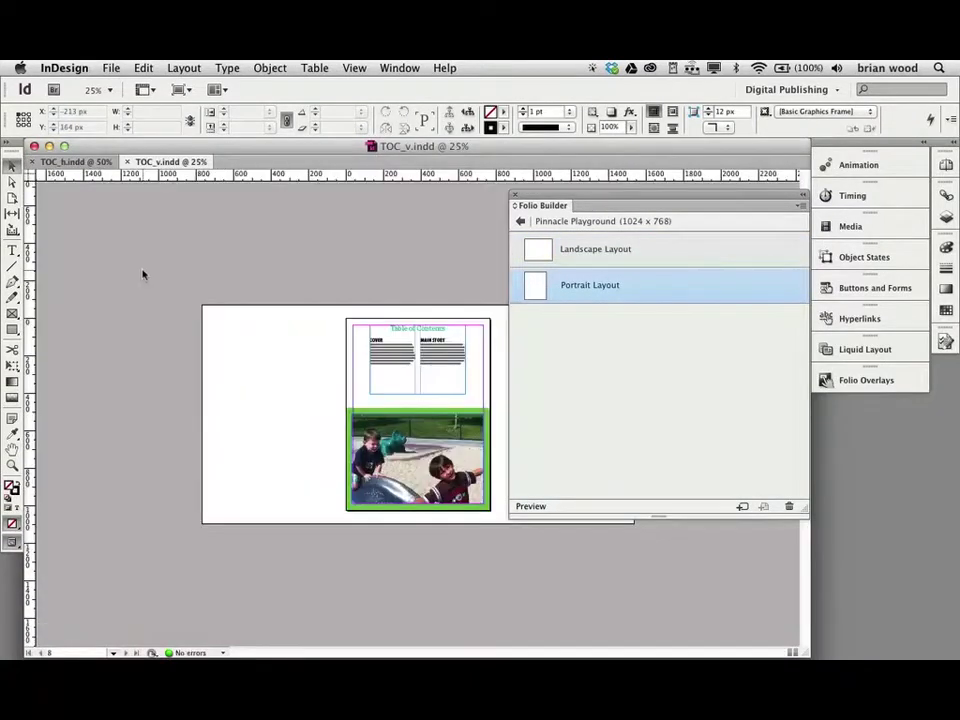
key(super+w)
key(super+w)
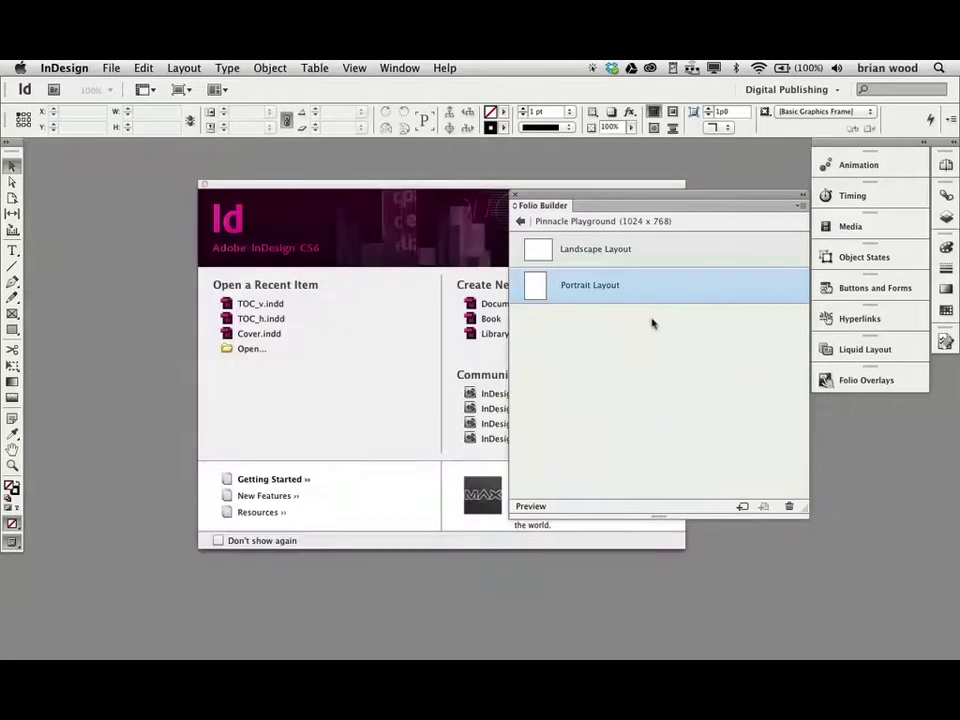
- Back out to the list of all folios, glance at File > New, then reopen Pinnacle Playground
click(520, 221)
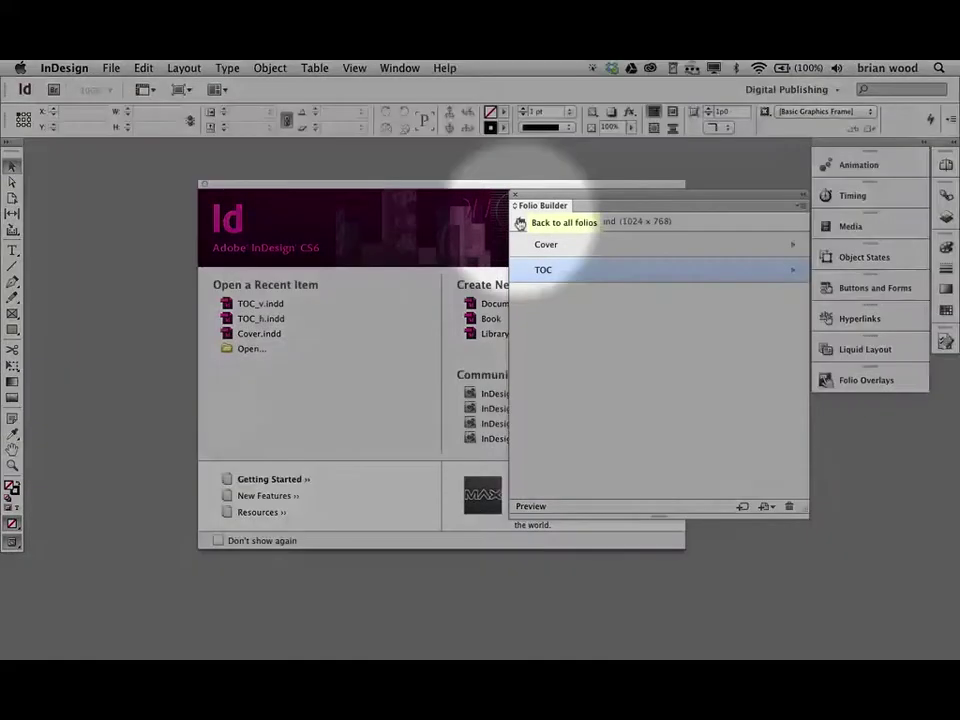
click(520, 222)
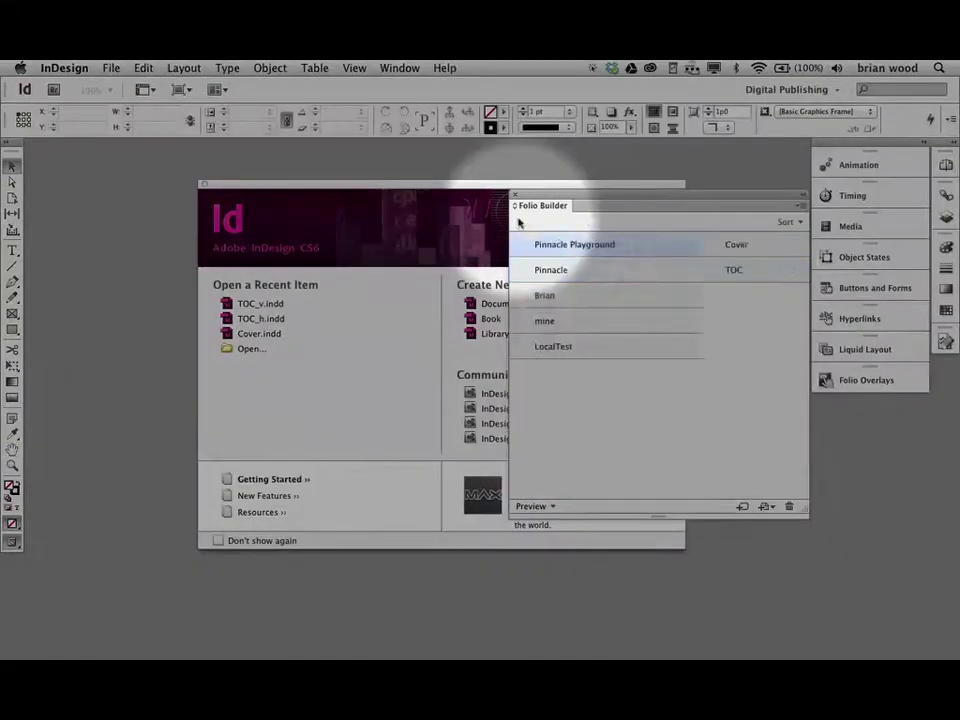
mouse_move(570, 247)
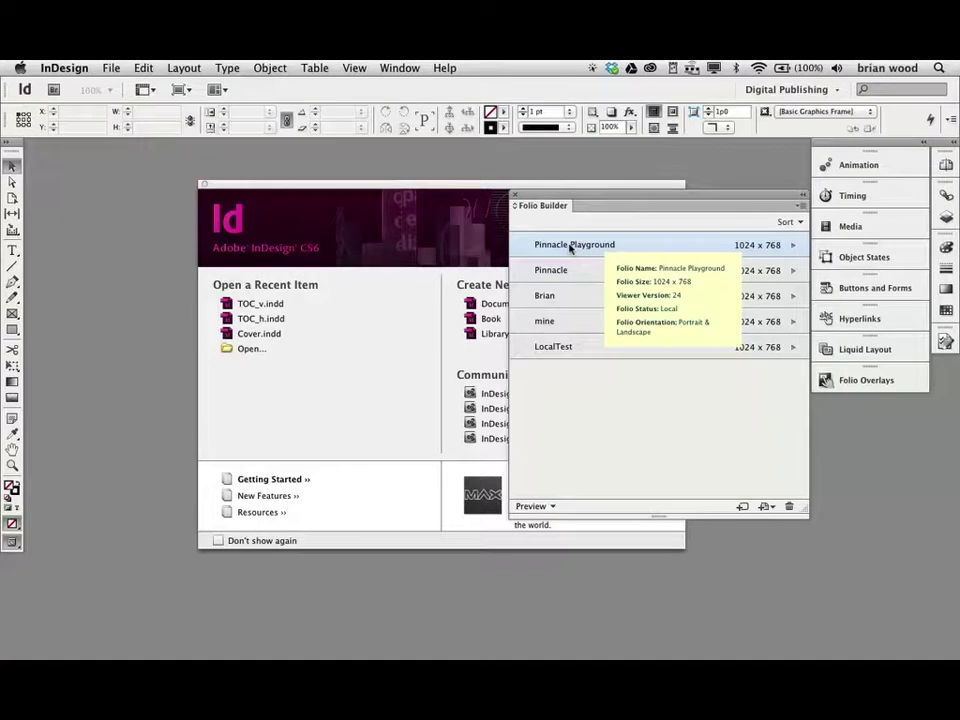
click(111, 68)
mouse_move(139, 91)
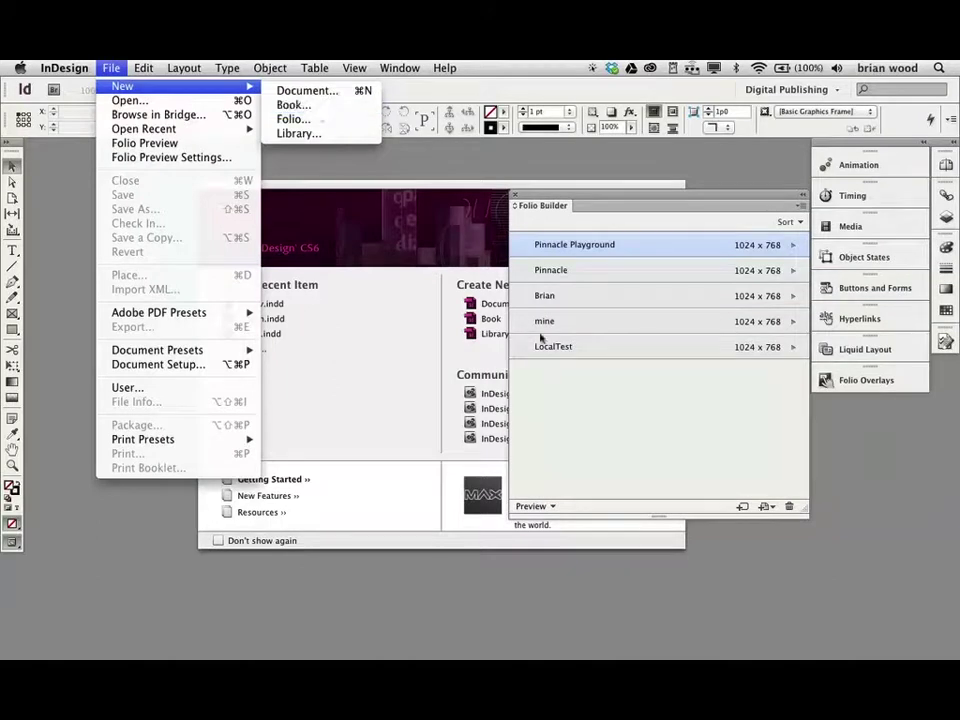
click(593, 424)
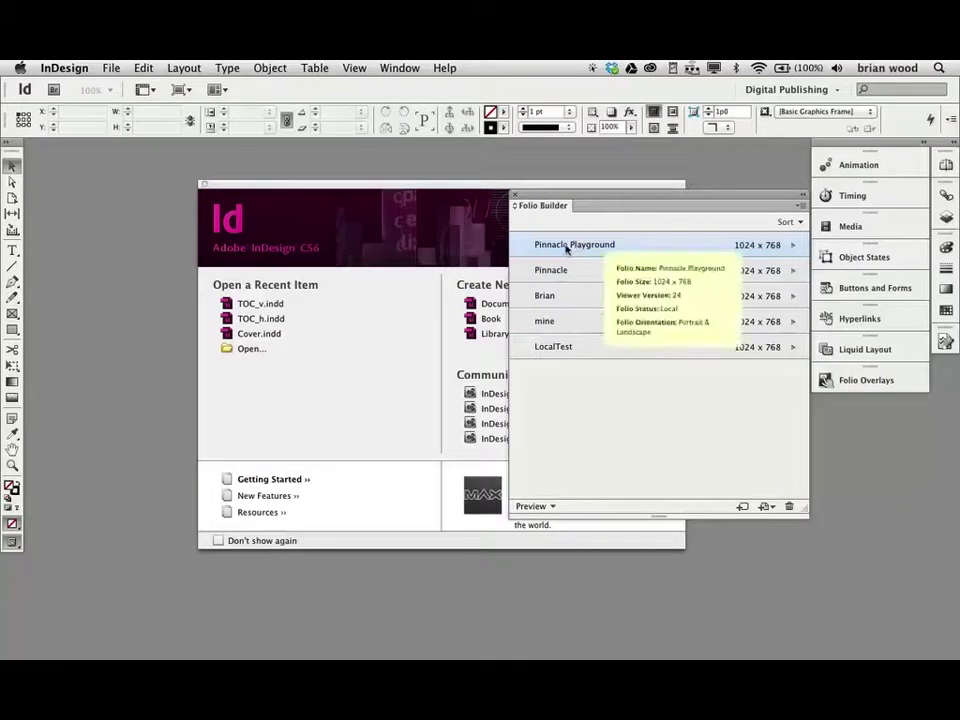
double_click(567, 247)
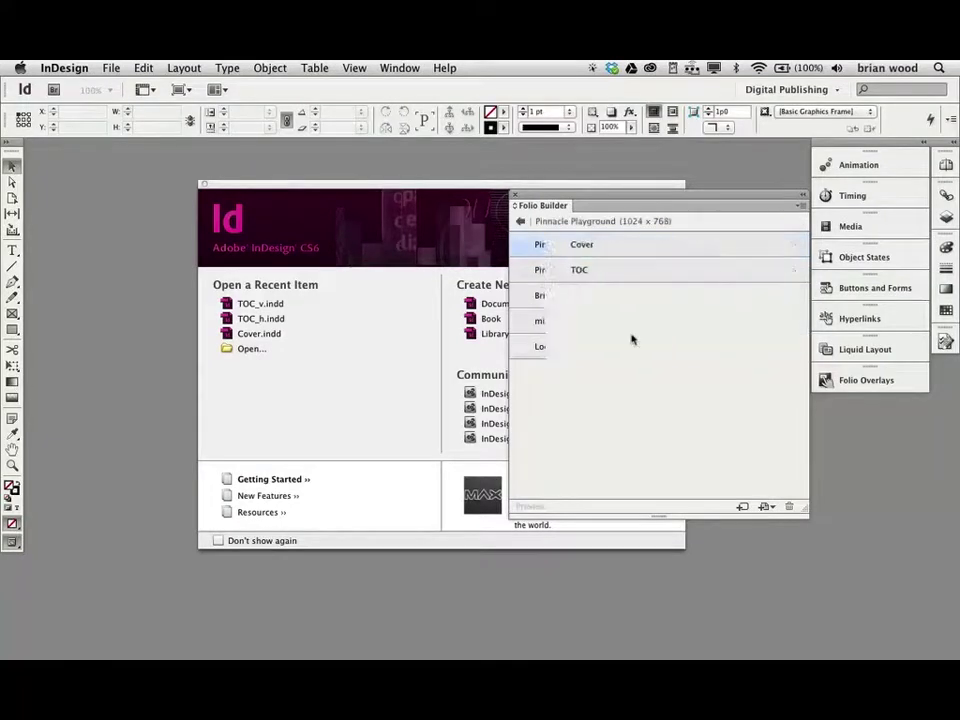
- Select the Cover and TOC articles, then switch to Reflector's mirrored iPad
click(547, 244)
click(568, 272)
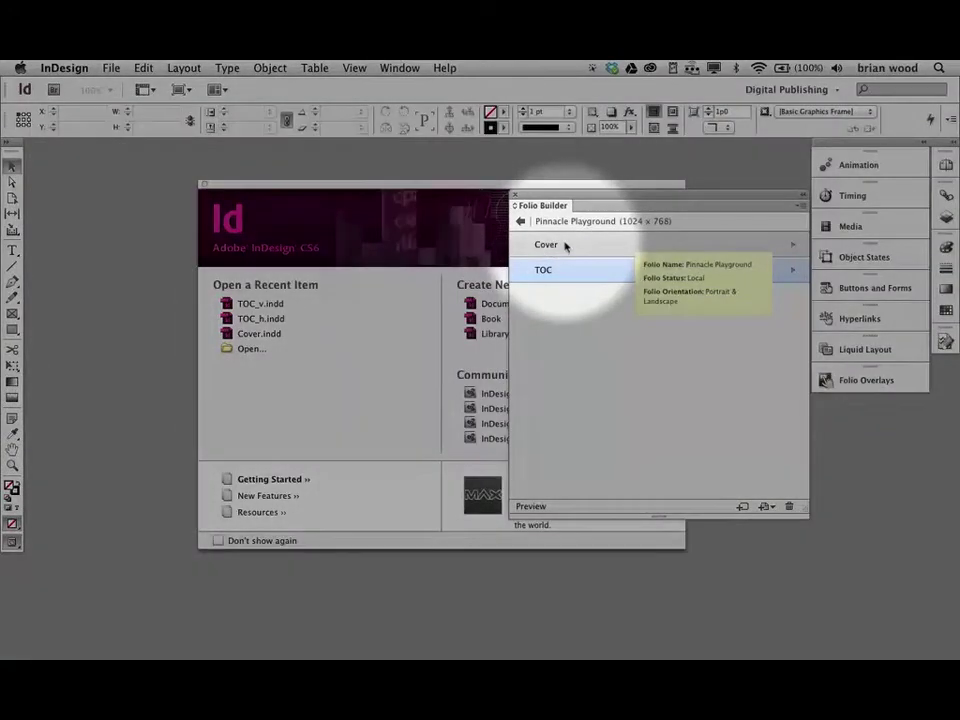
key(super+Tab)
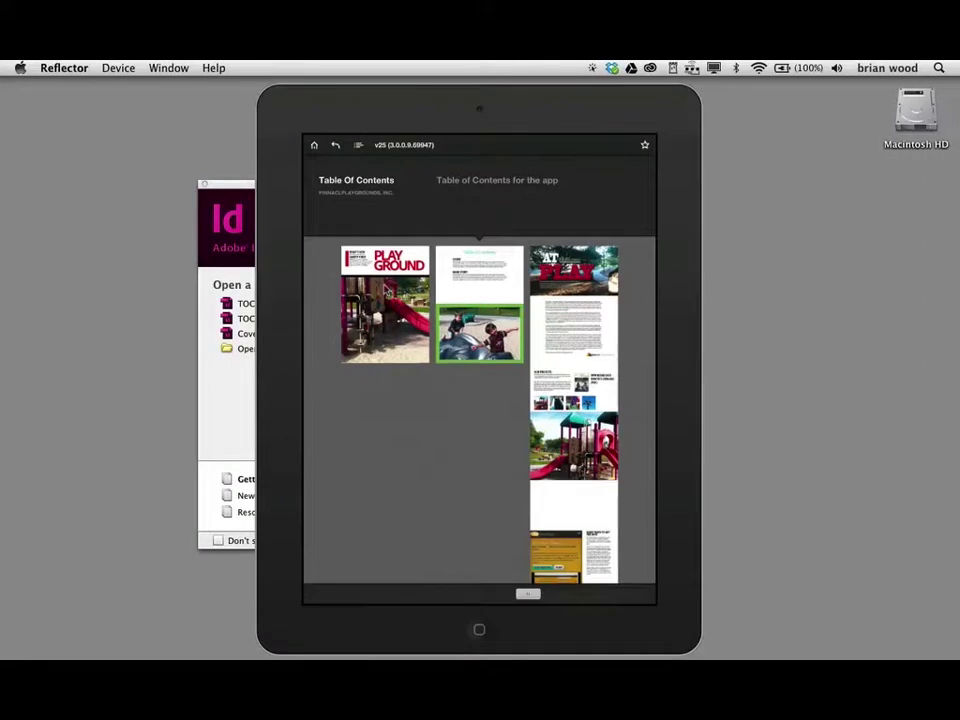
- Cycle between InDesign and the iPad preview, ending in Finder's TOC_Article folder
key(super+Tab)
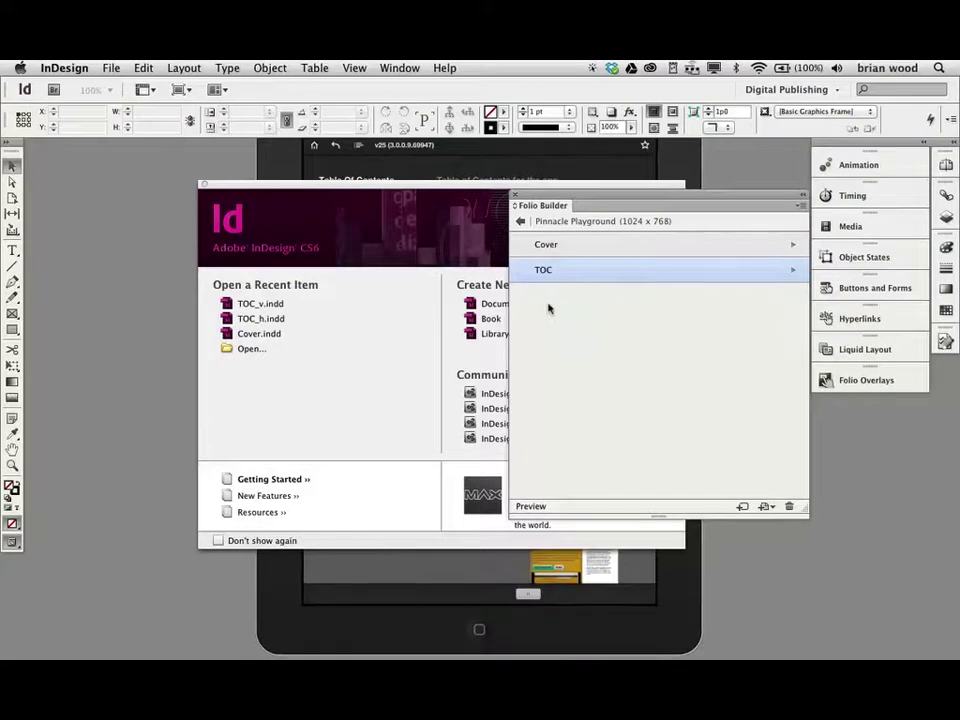
key(super+Tab)
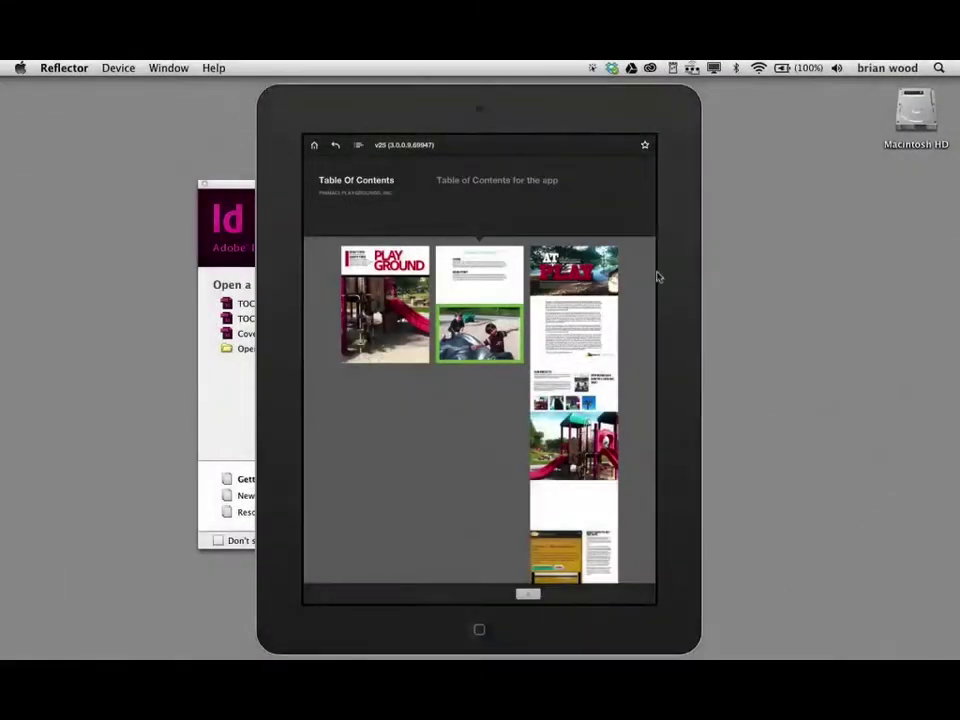
key(super+Tab)
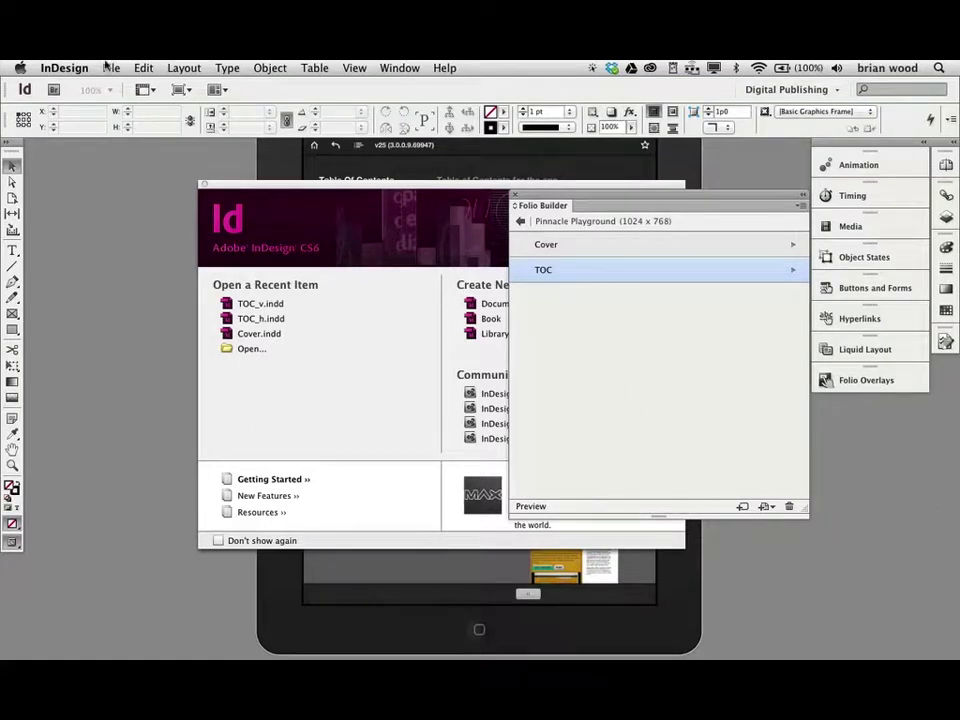
key(super+Tab)
key(super+Tab)
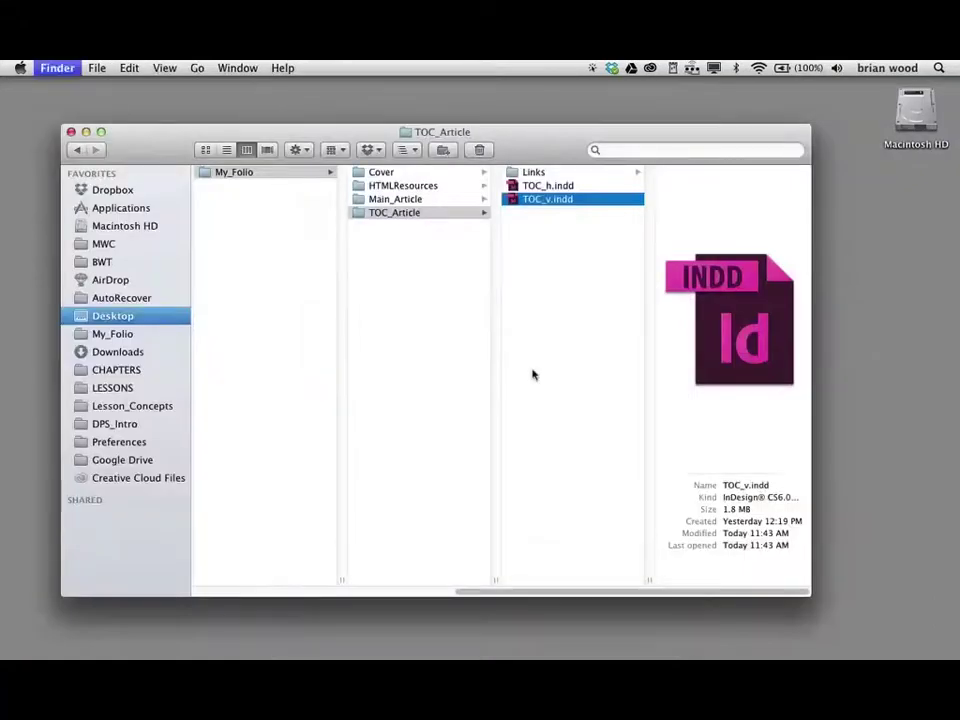
- Open main.indd from the Main_Article folder, zooming out and back to 25%
click(390, 199)
click(534, 189)
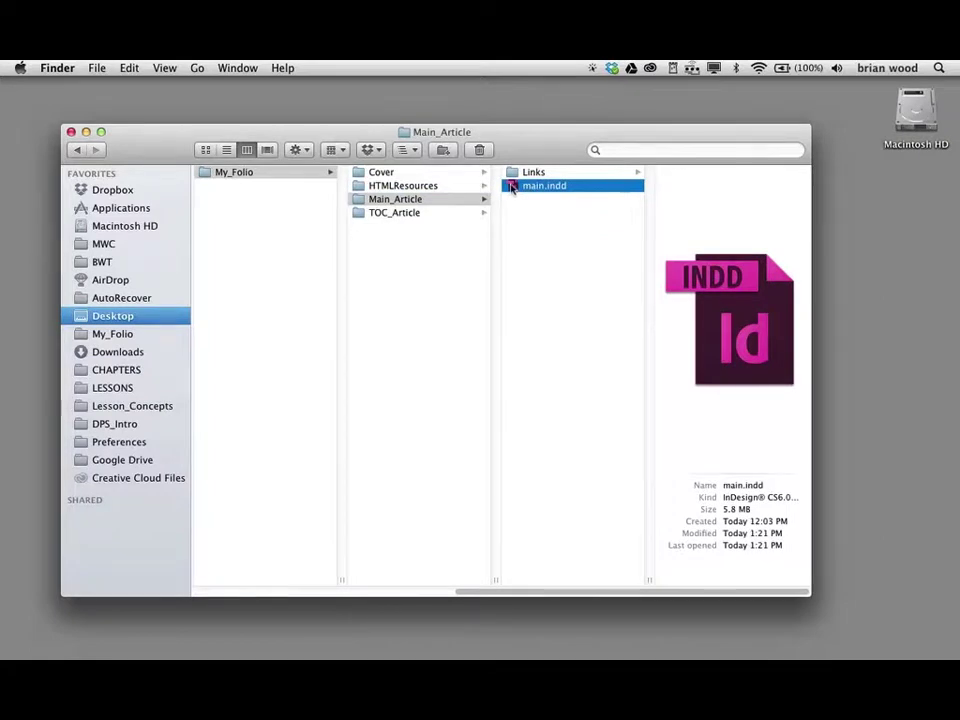
double_click(512, 188)
key(super+minus)
key(super+minus)
key(super+minus)
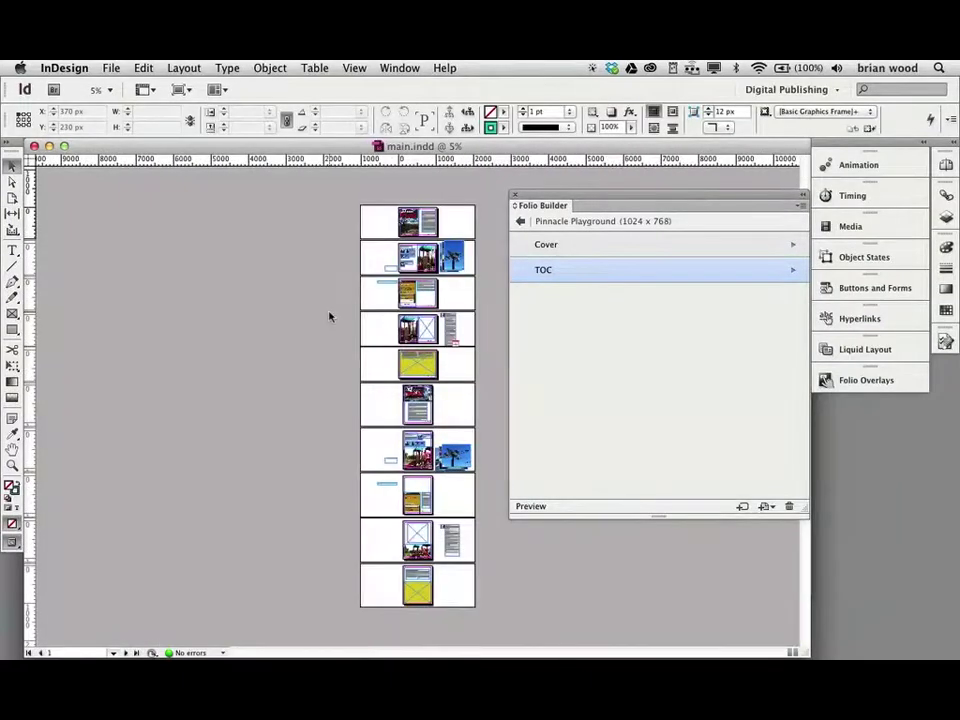
key(super+equal)
key(super+equal)
key(super+equal)
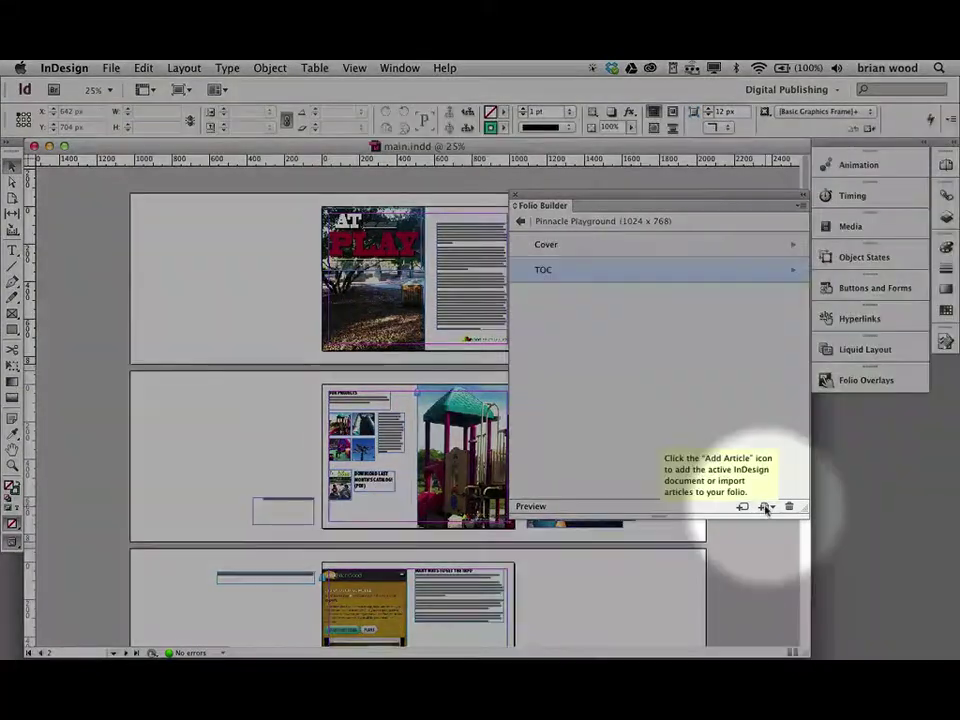
- Add the open main.indd document to Pinnacle Playground as an article named 'Main'
click(765, 508)
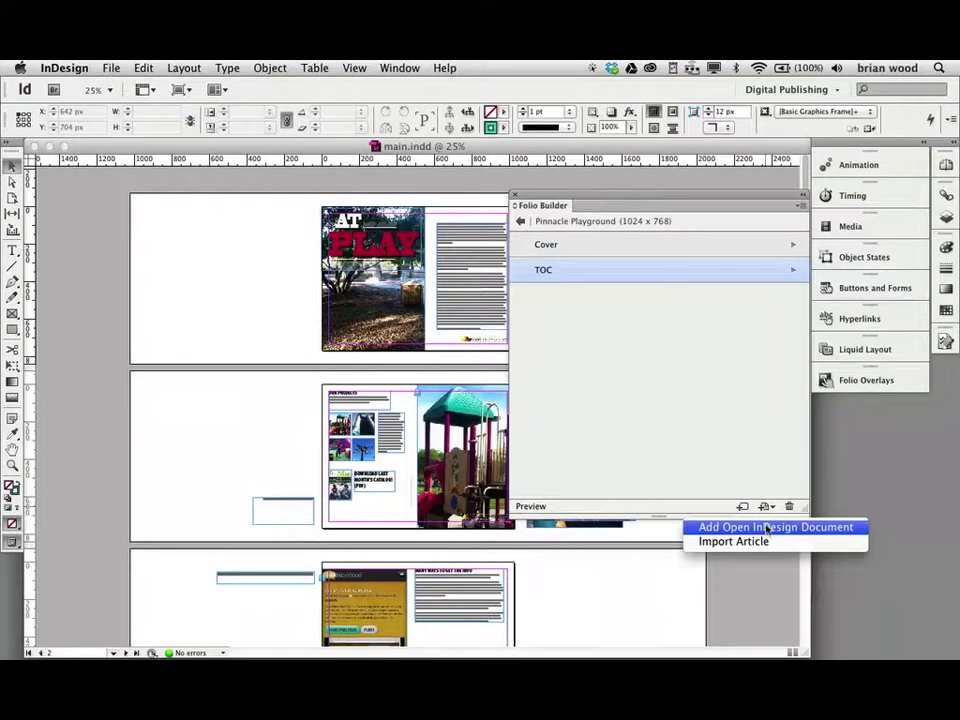
click(767, 528)
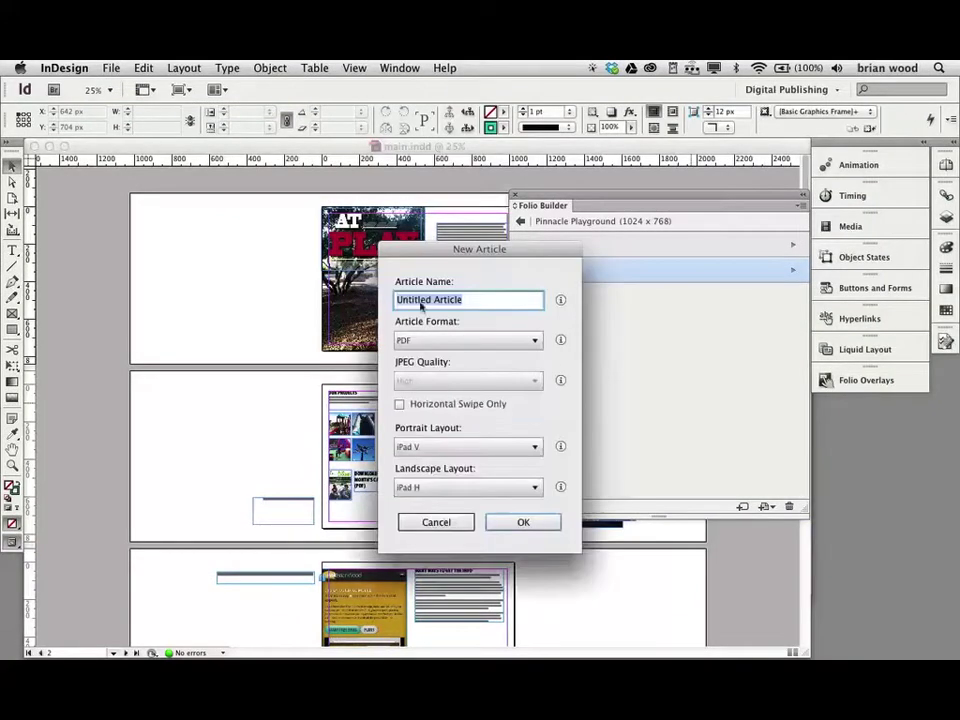
text(Main)
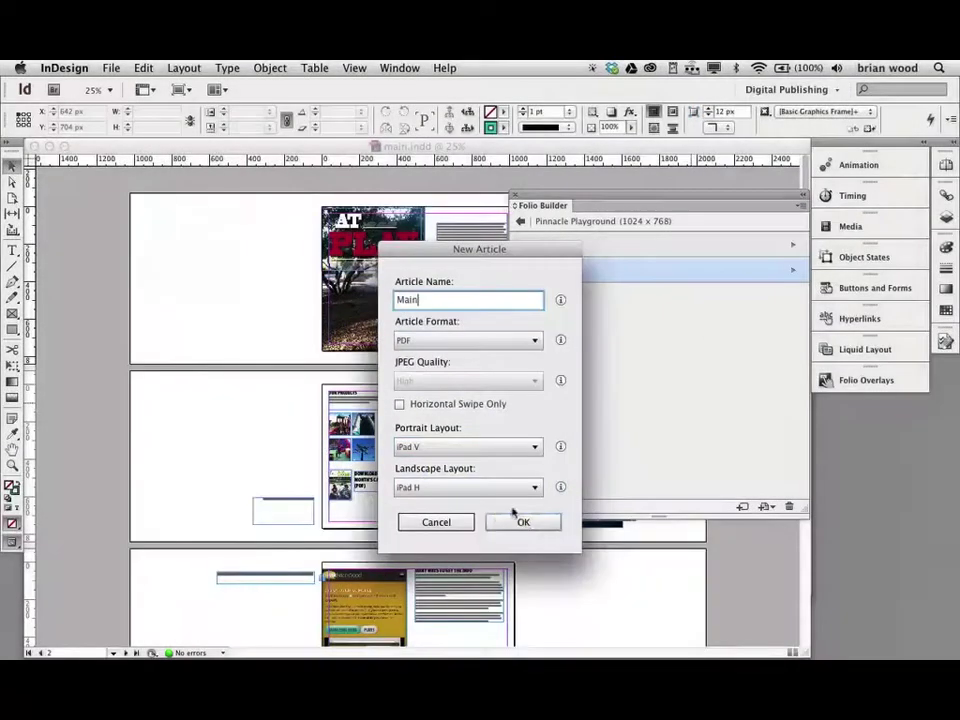
click(523, 525)
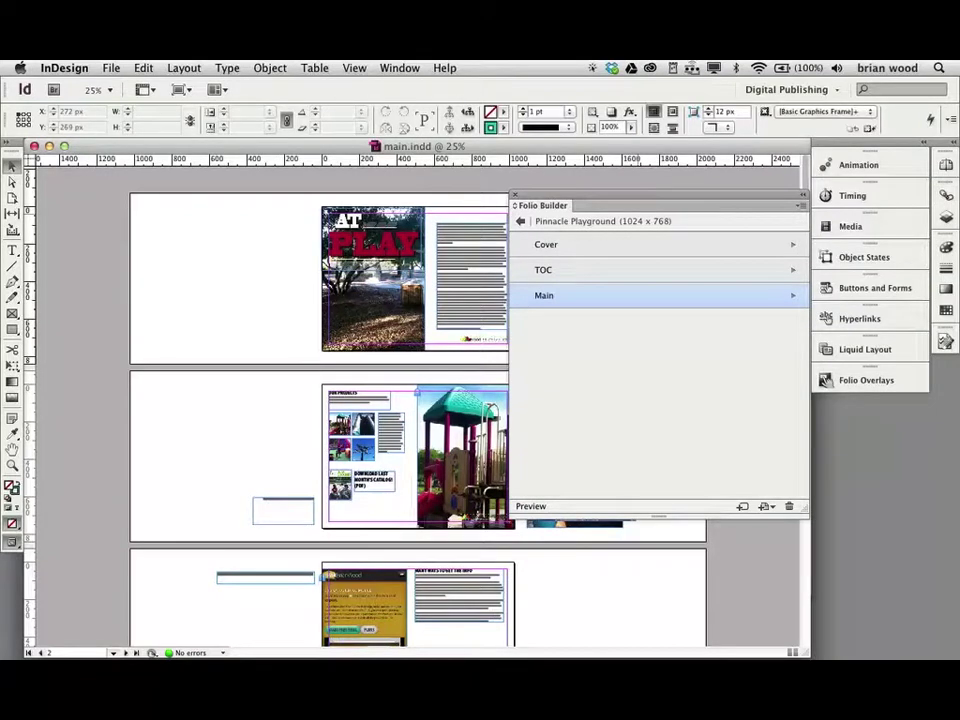
click(946, 195)
scroll(896, 229, down, 5)
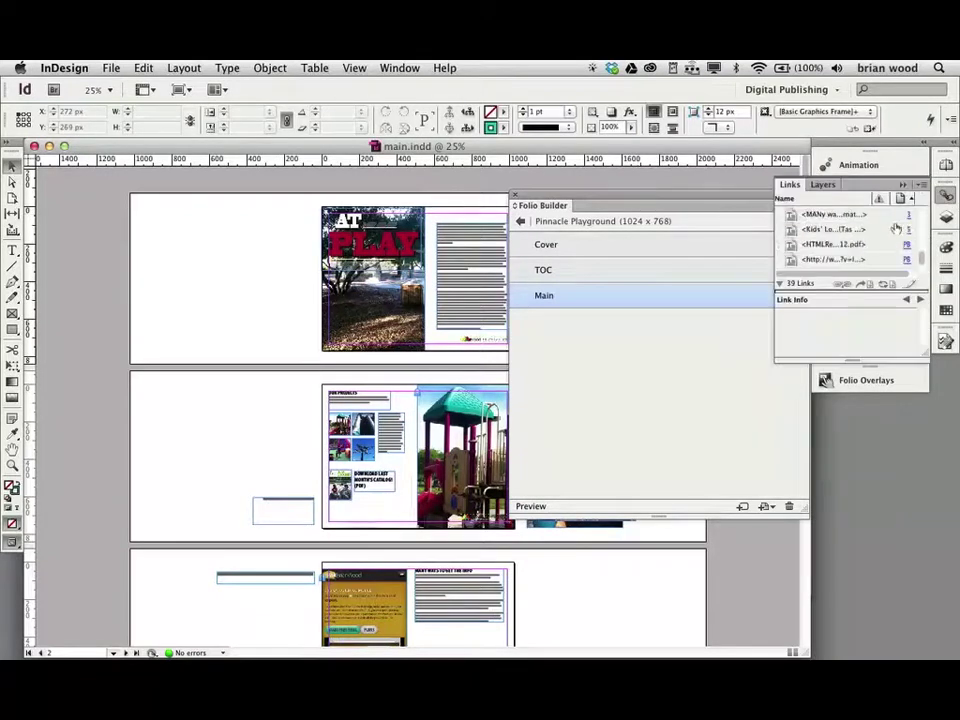
scroll(882, 236, up, 5)
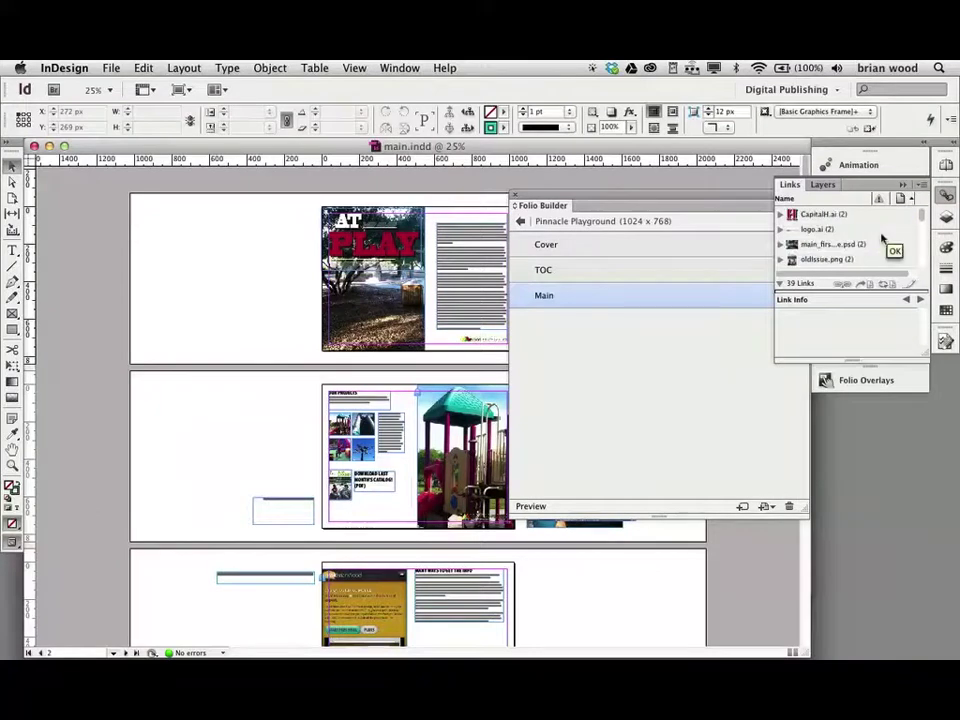
click(776, 291)
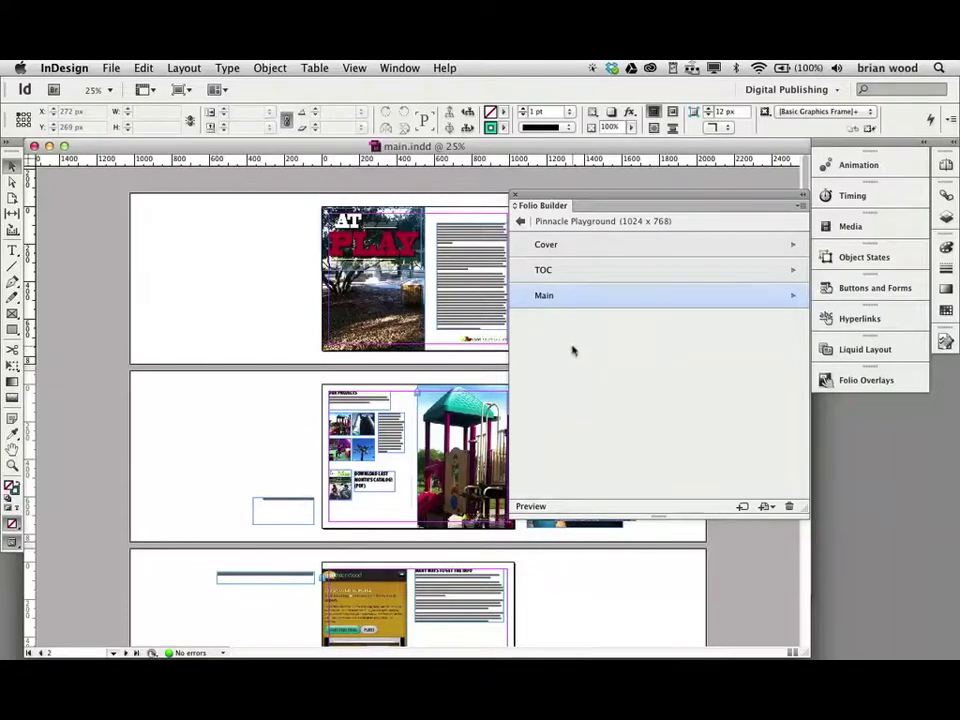
mouse_move(556, 272)
mouse_down()
mouse_move(563, 319)
mouse_move(563, 272)
mouse_up()
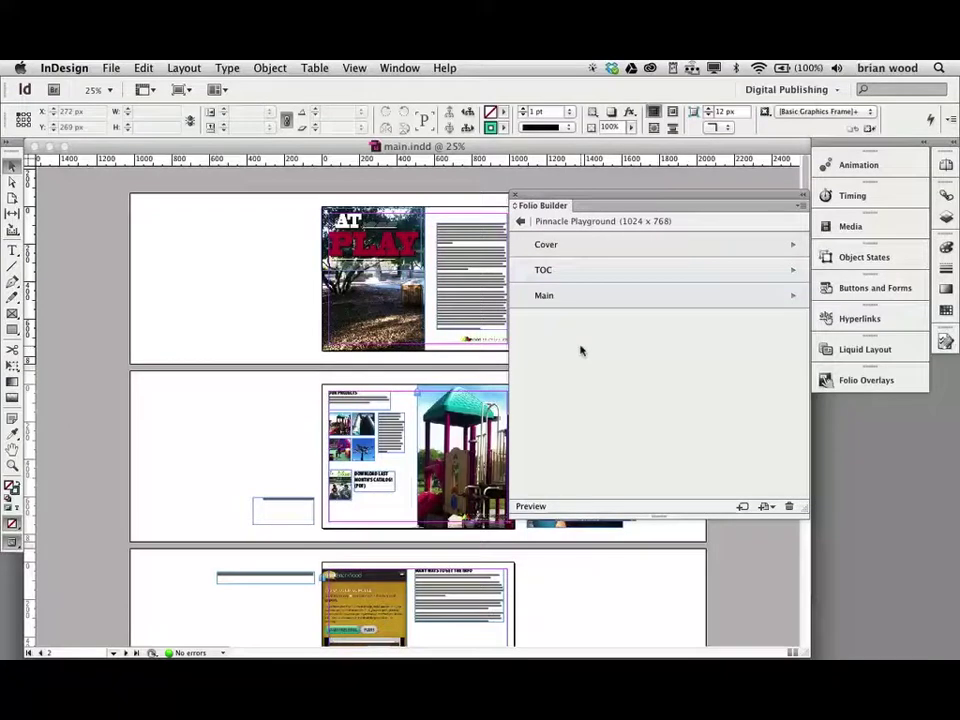
- Cancel the New Article dialog from the Folio Builder panel menu, then close main.indd
click(801, 207)
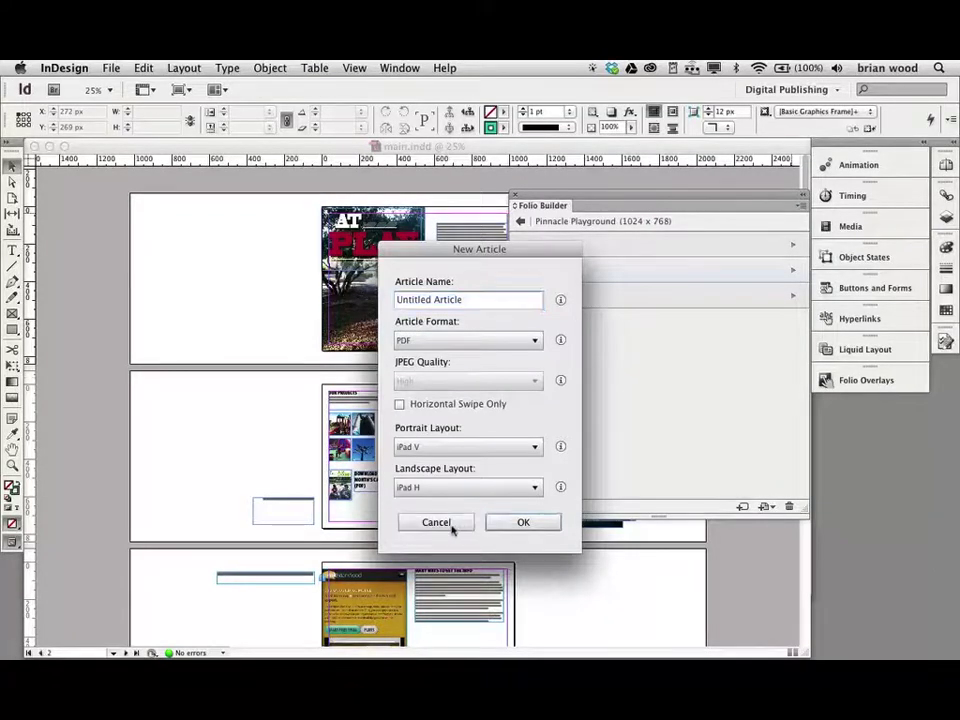
click(450, 524)
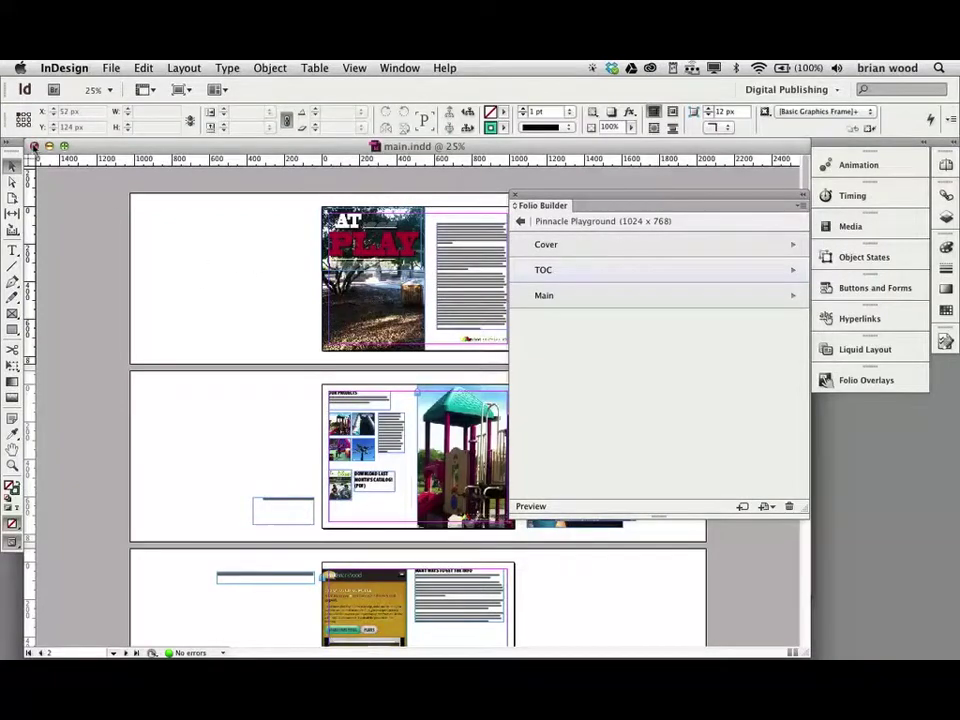
key(super+w)
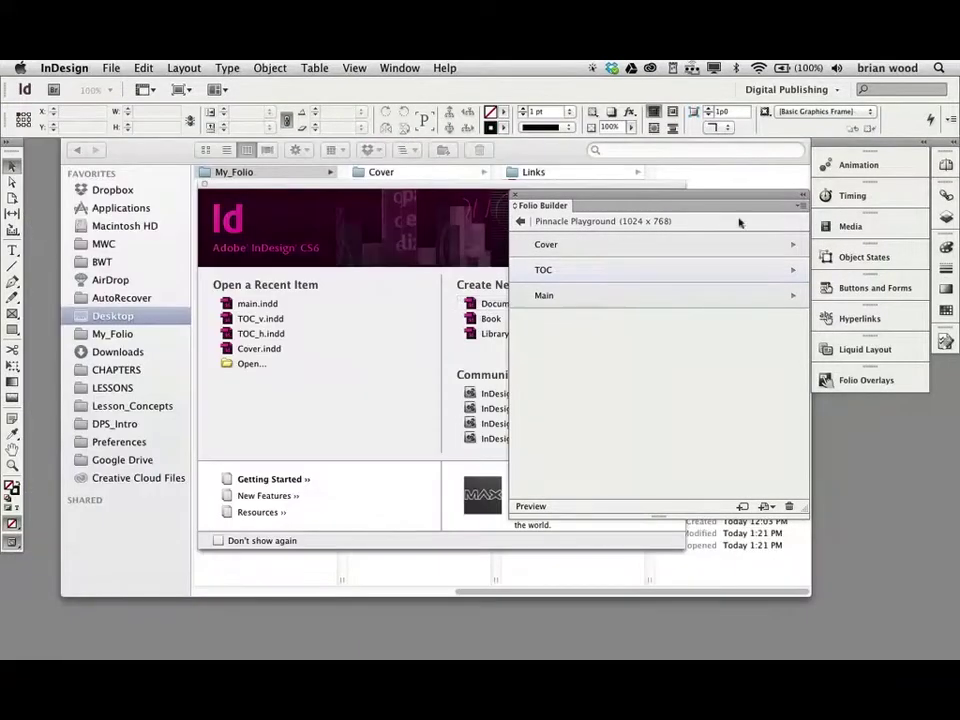
click(800, 206)
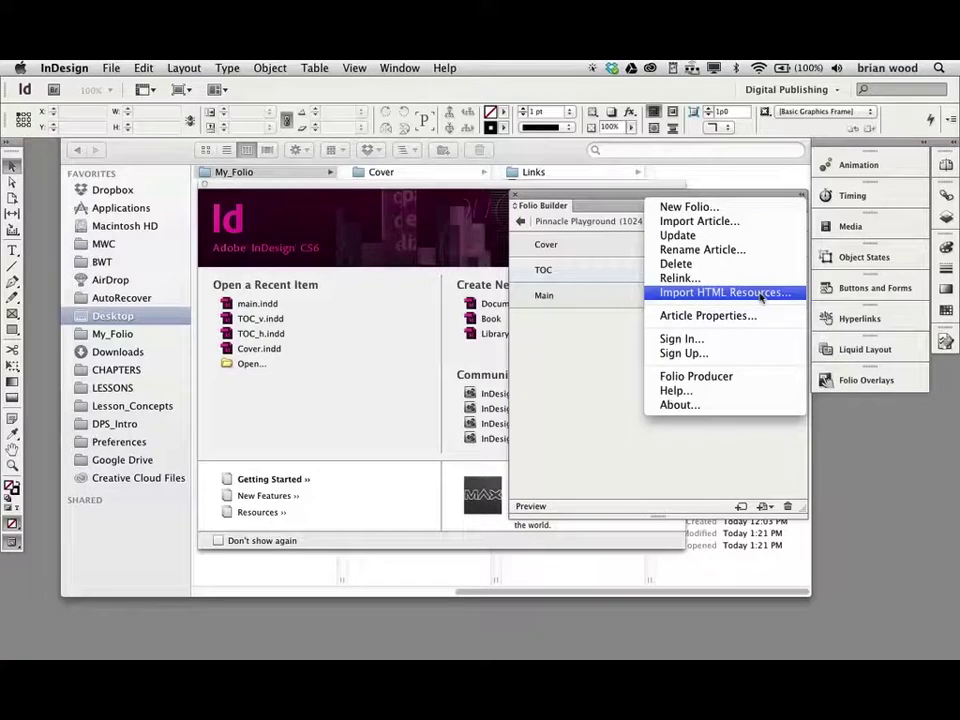
click(570, 348)
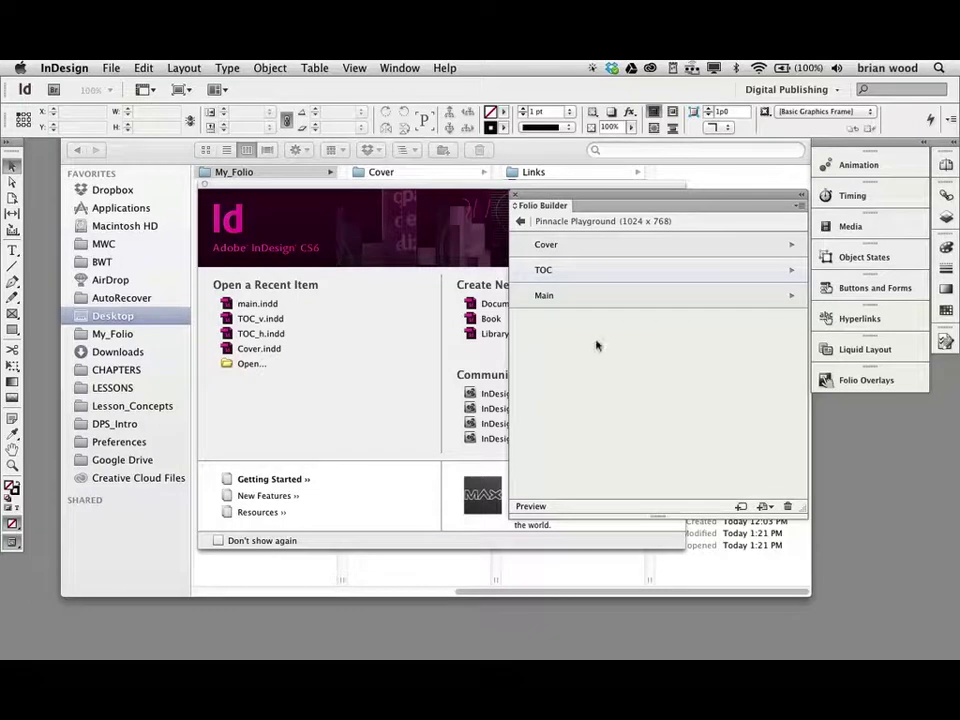
- Return to the list of all folios and dismiss the Sort menu unchanged
click(520, 228)
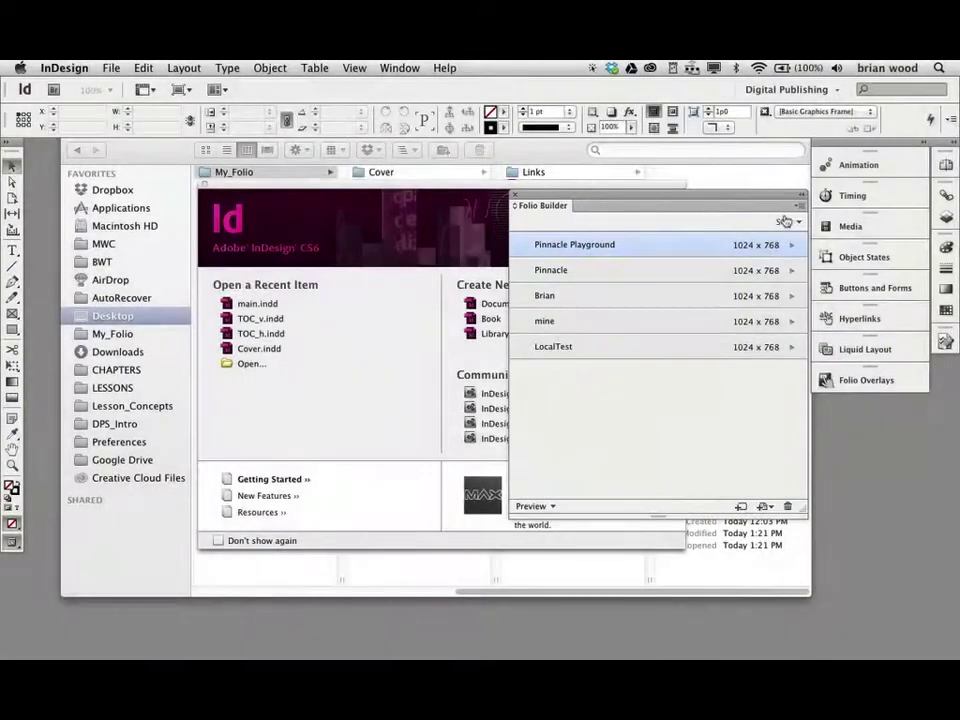
click(798, 222)
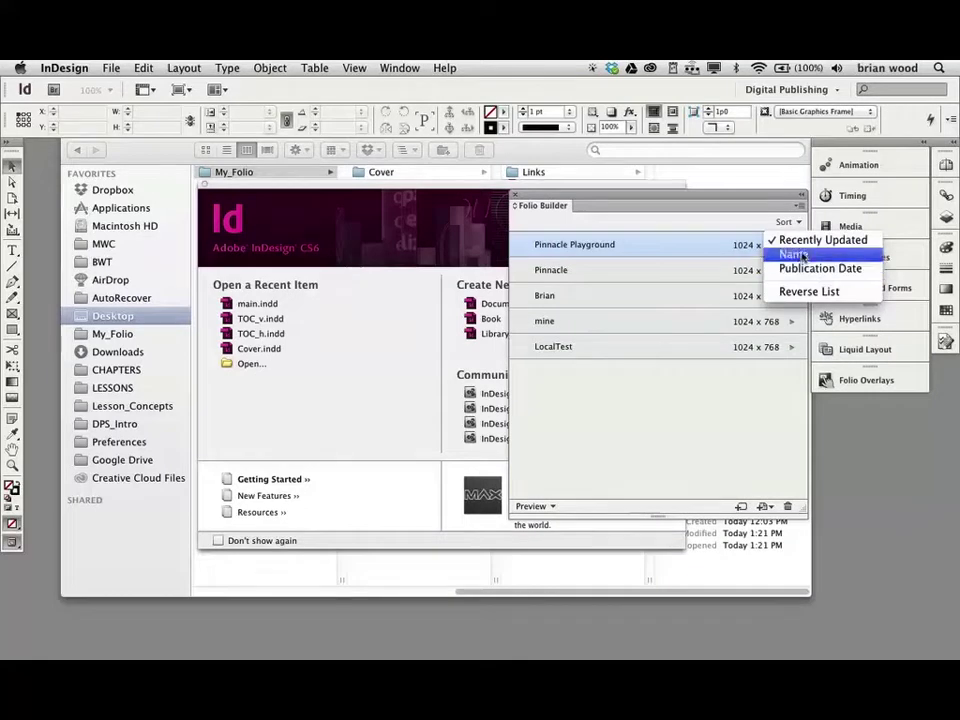
click(728, 228)
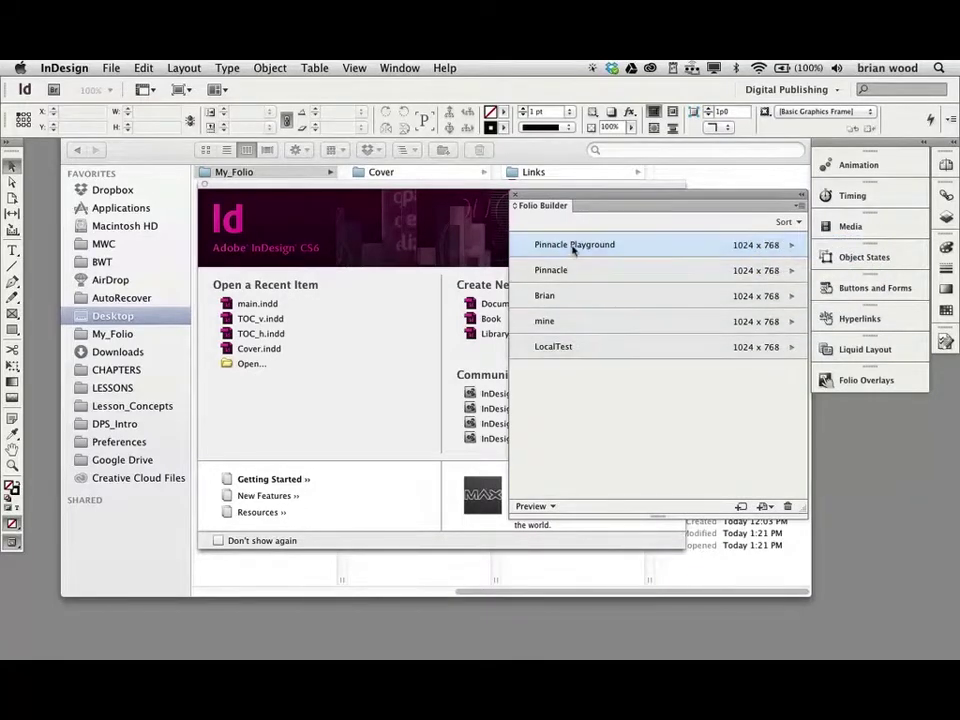
- Start renaming the Pinnacle Playground folio, then cancel to keep its name
mouse_move(574, 250)
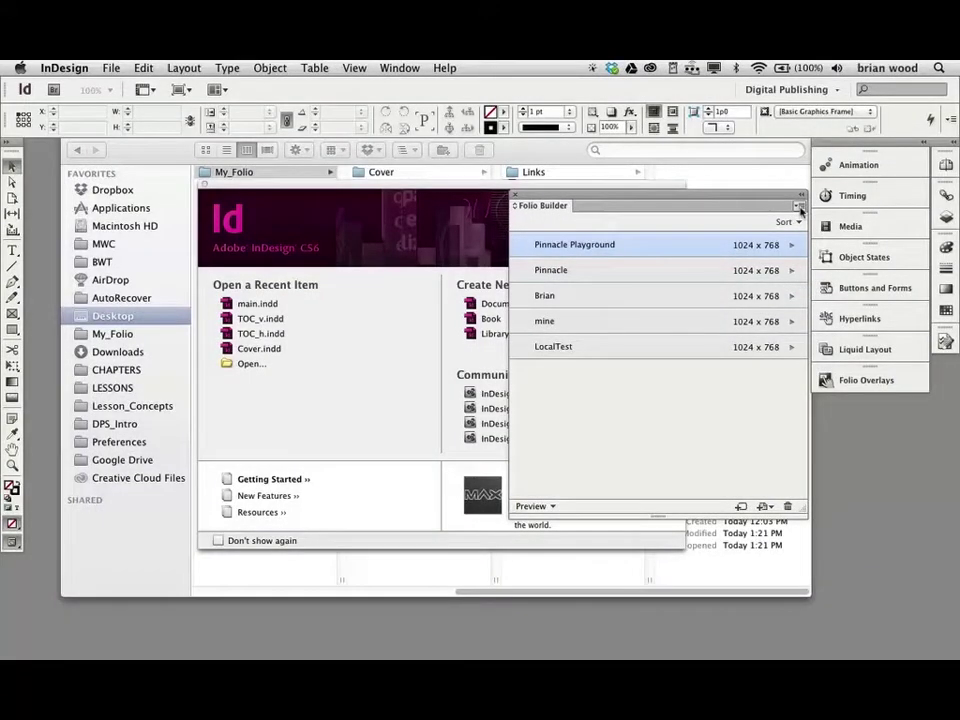
click(800, 208)
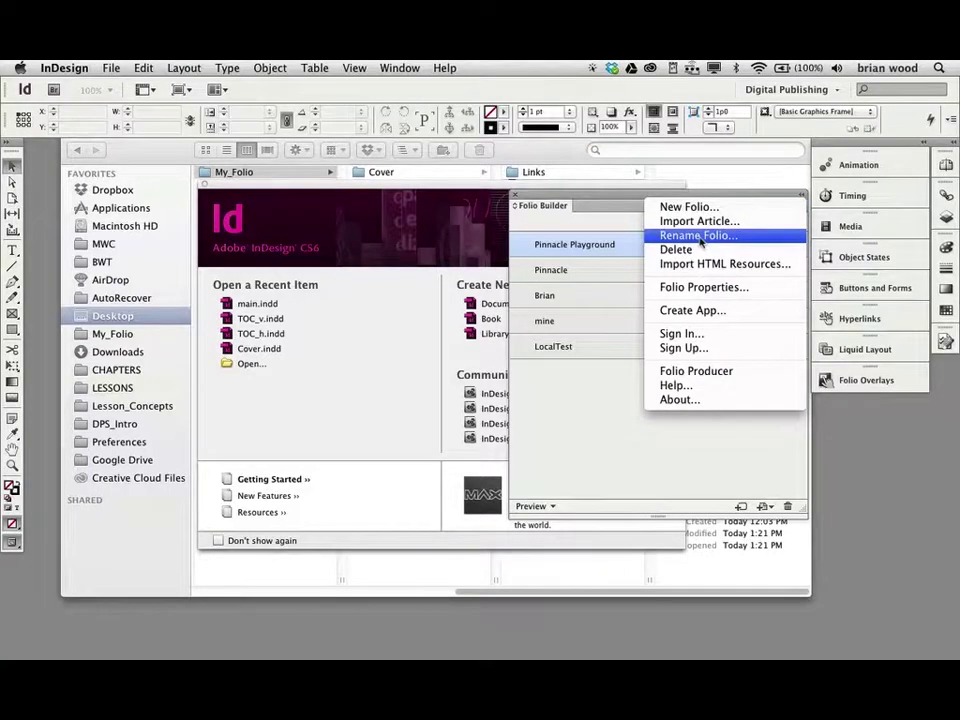
click(629, 265)
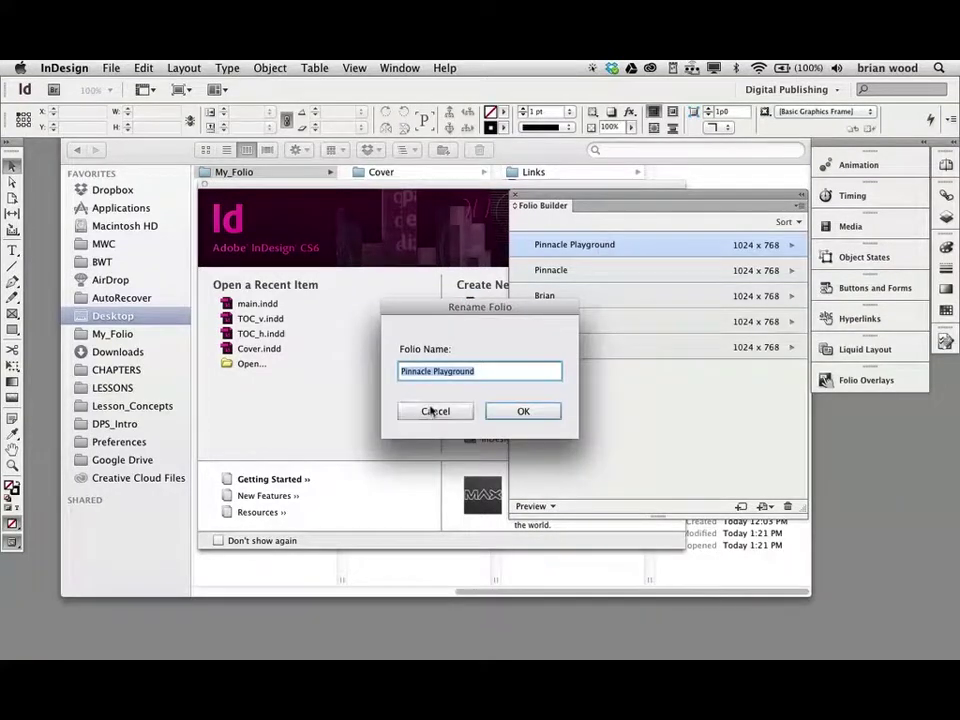
click(434, 411)
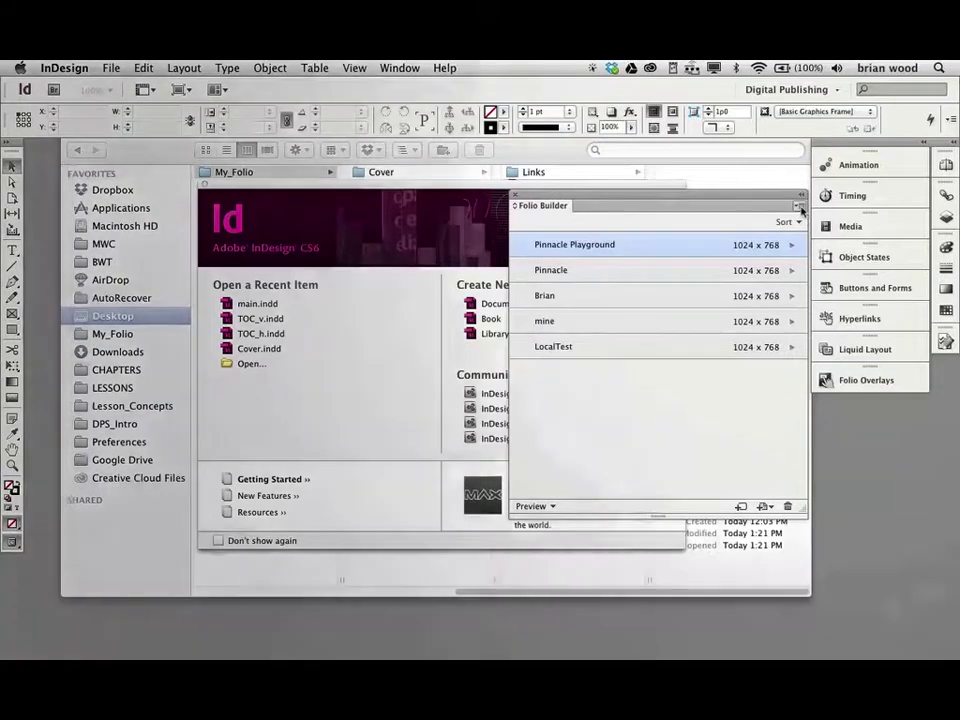
- In Folio Properties keep viewer version 24 and set the publication name to 'Pinnacle PG'
click(800, 207)
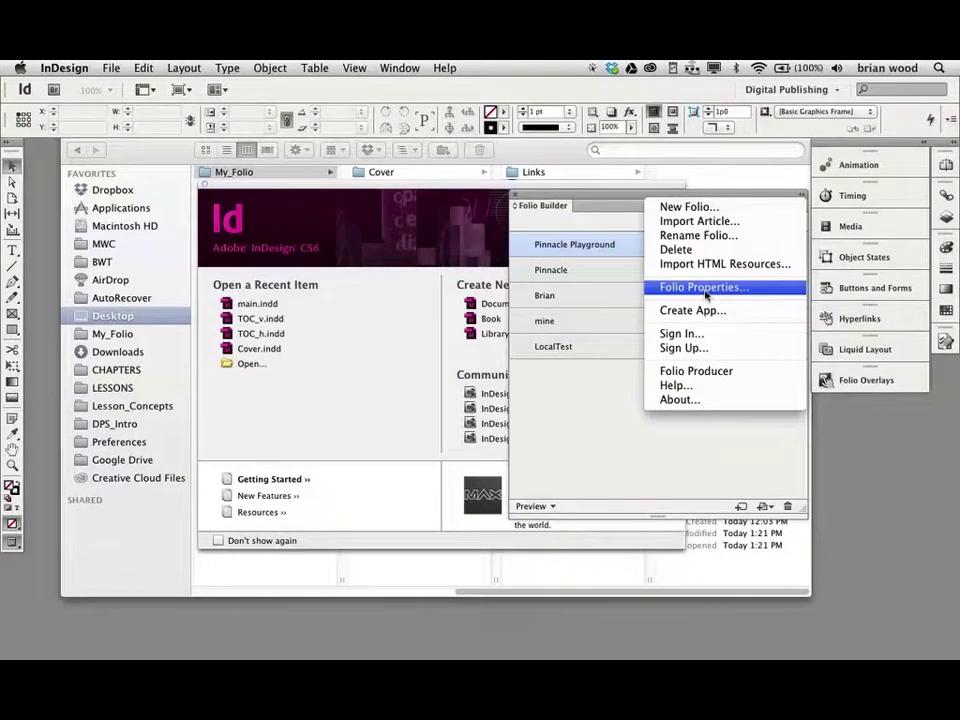
click(706, 294)
drag(520, 215, 440, 201)
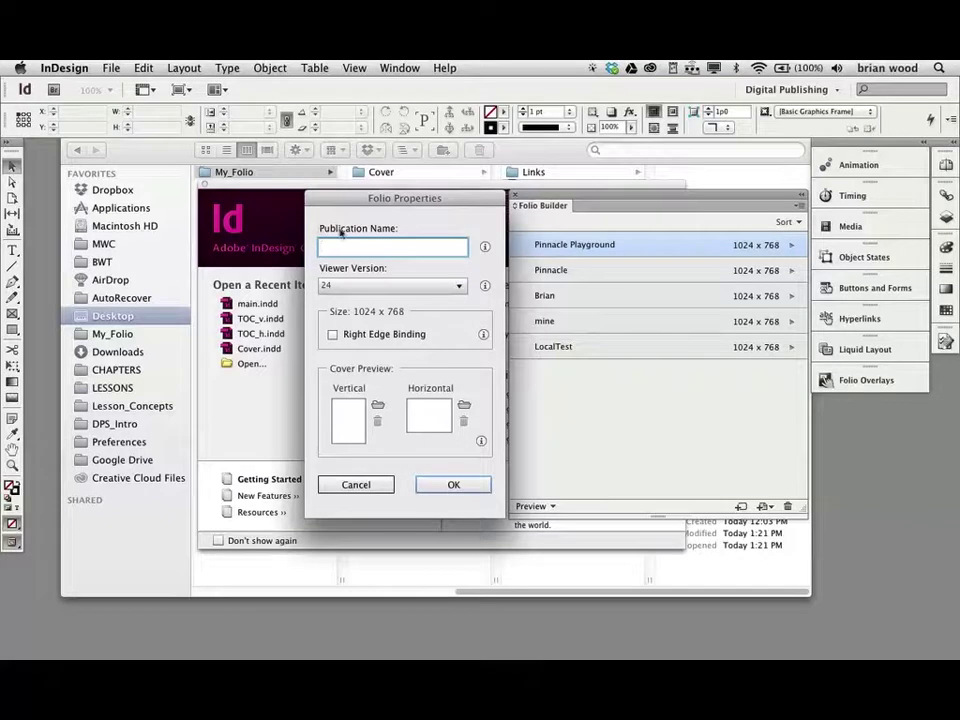
click(366, 287)
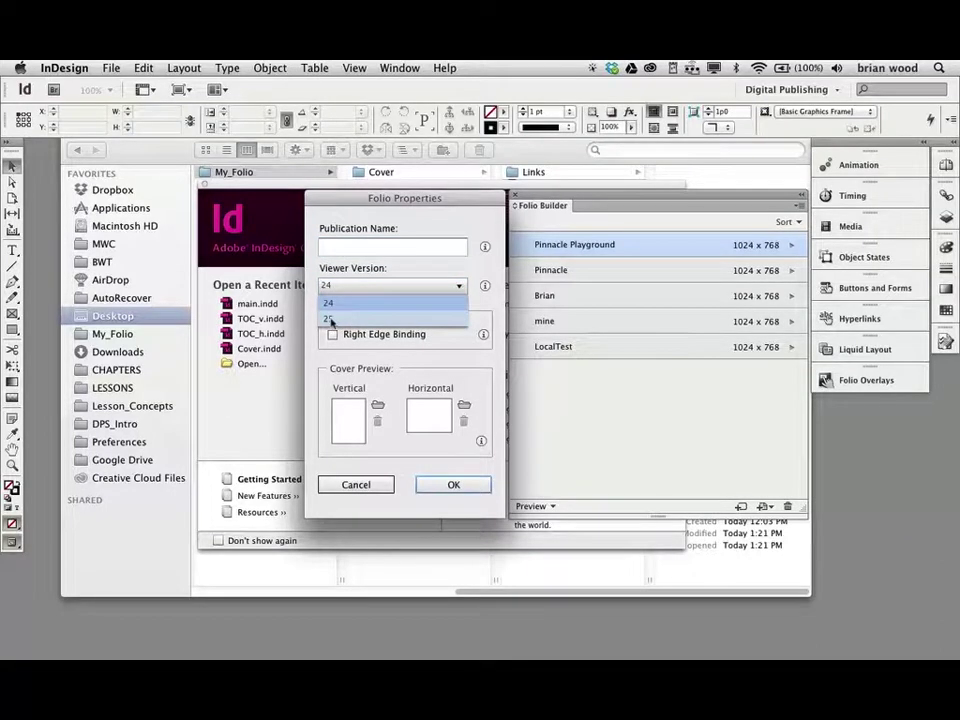
click(397, 270)
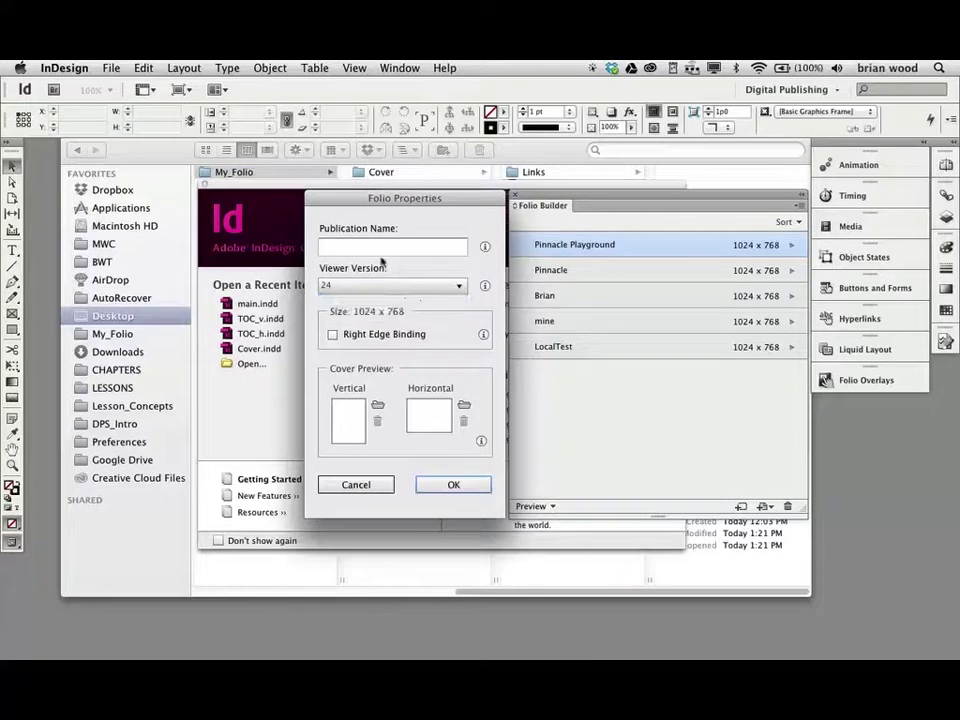
click(362, 252)
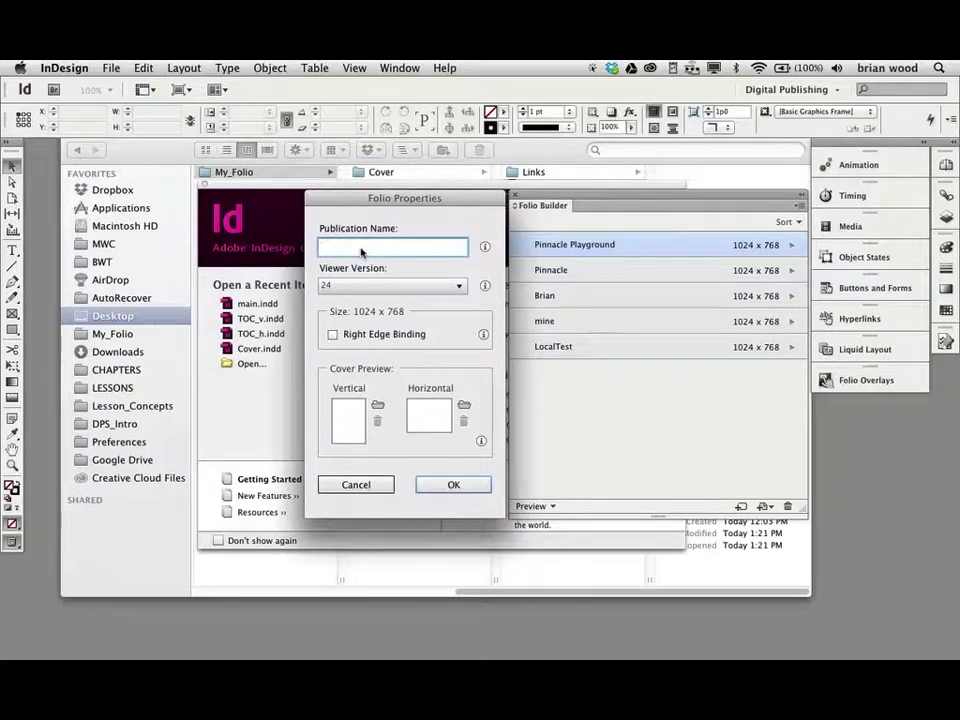
text(innacle PG)
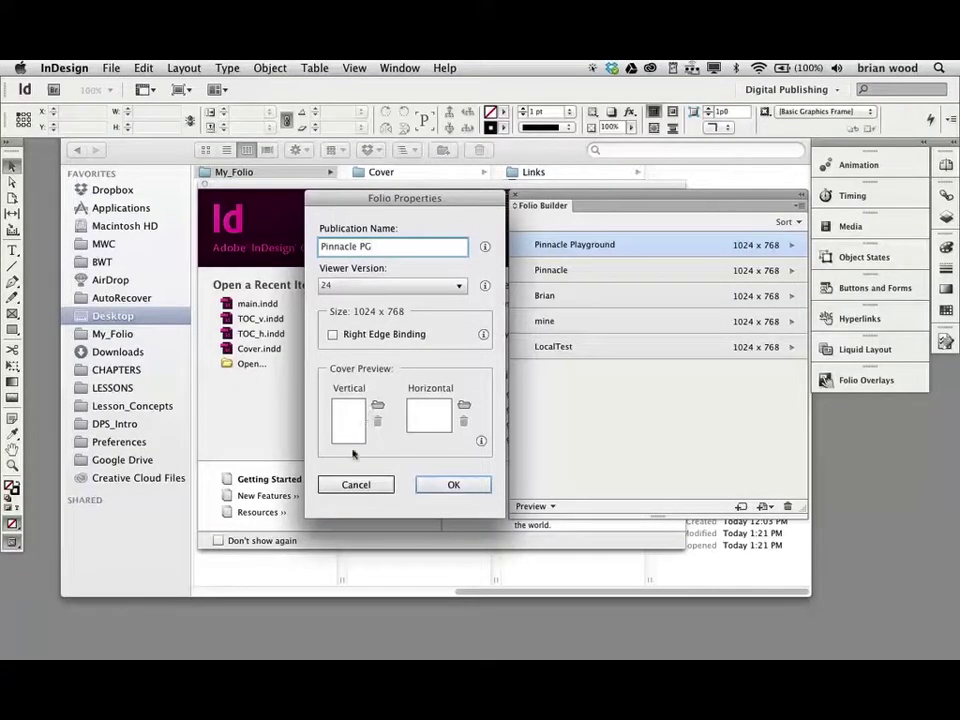
click(441, 486)
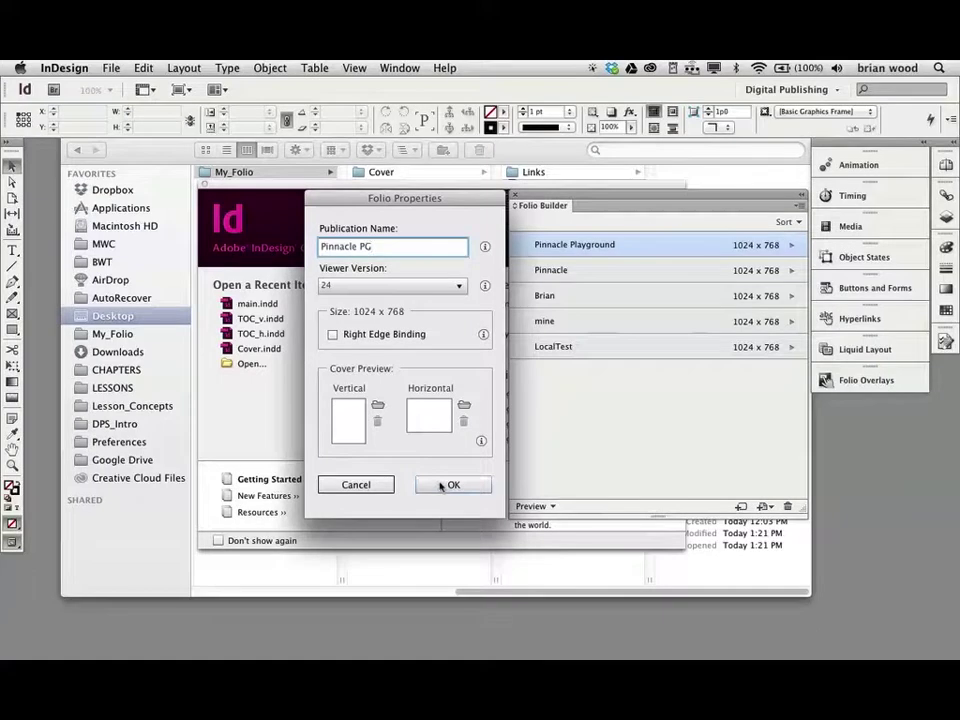
mouse_move(604, 245)
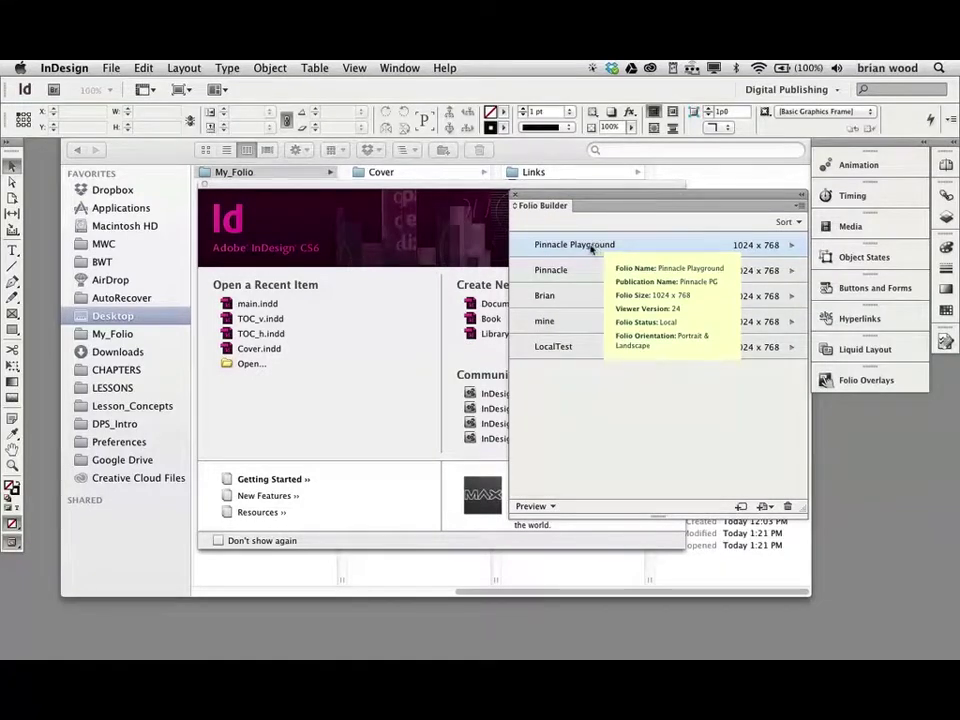
- Open Pinnacle Playground's article list, select Cover, and bring up the panel's flyout menu
double_click(575, 250)
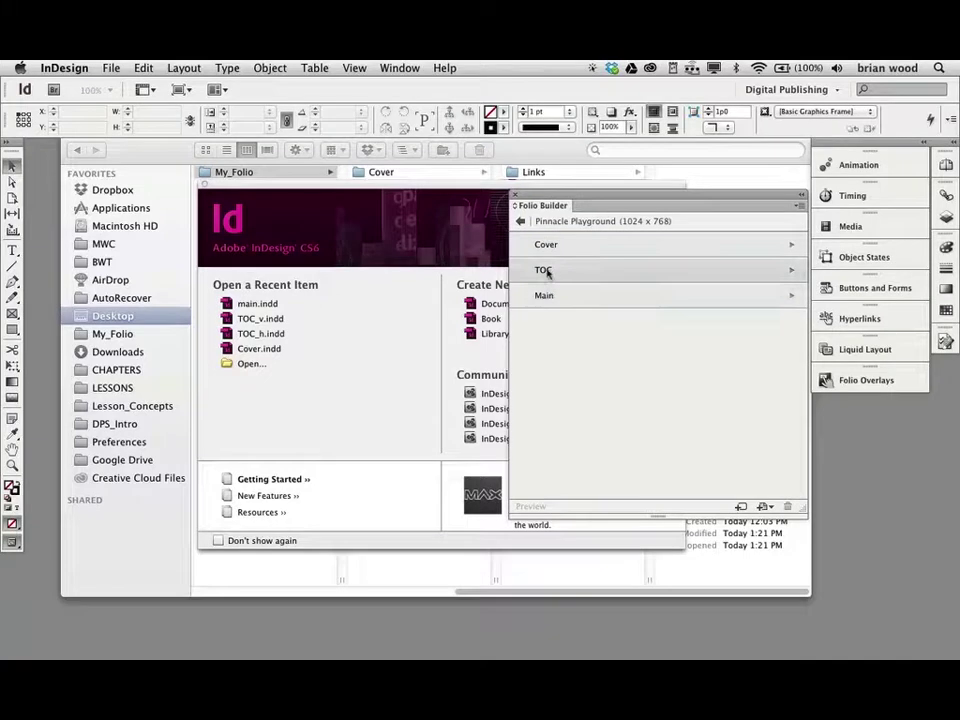
click(545, 250)
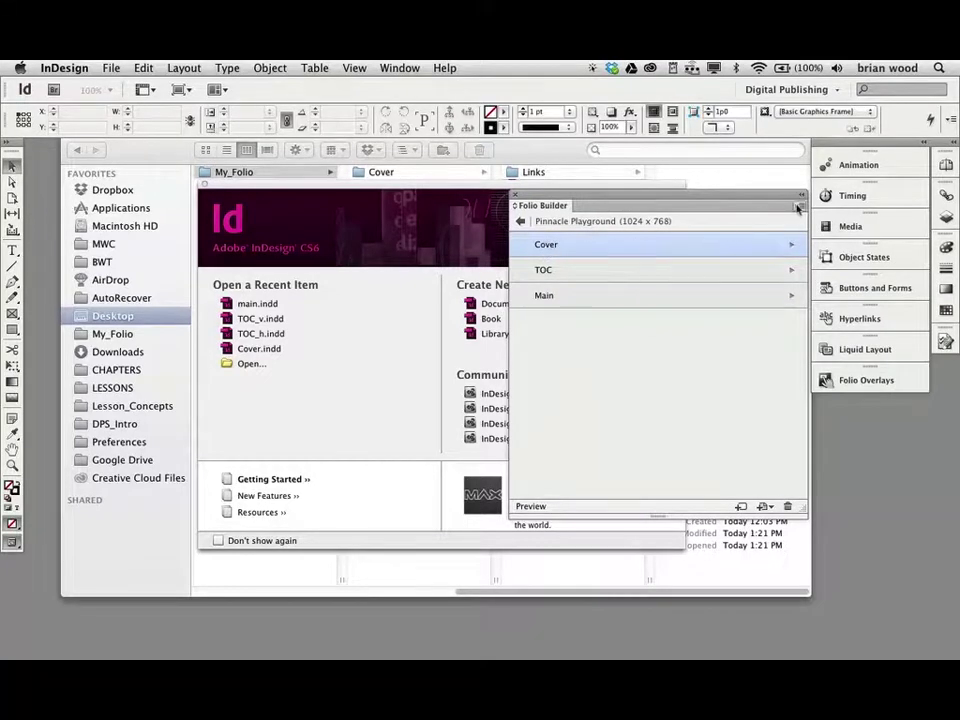
click(799, 207)
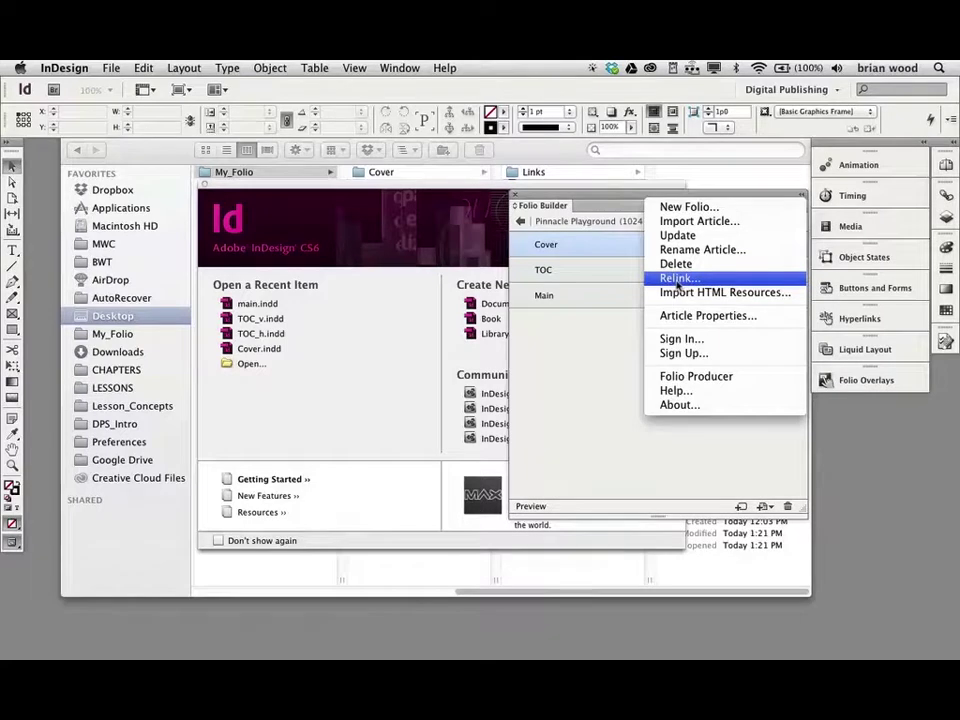
click(551, 317)
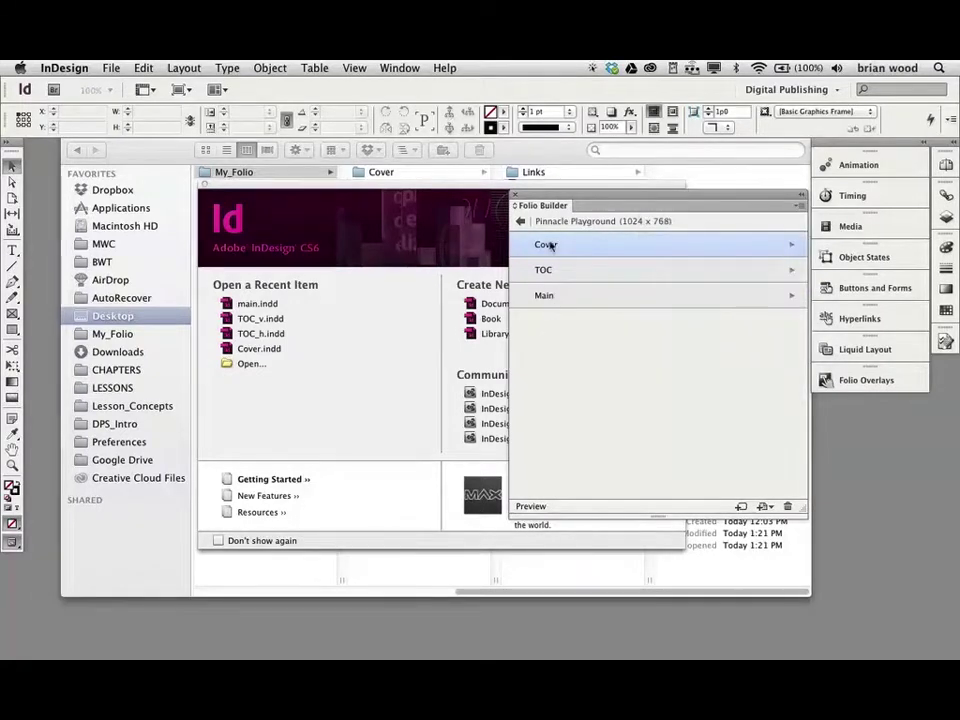
double_click(549, 245)
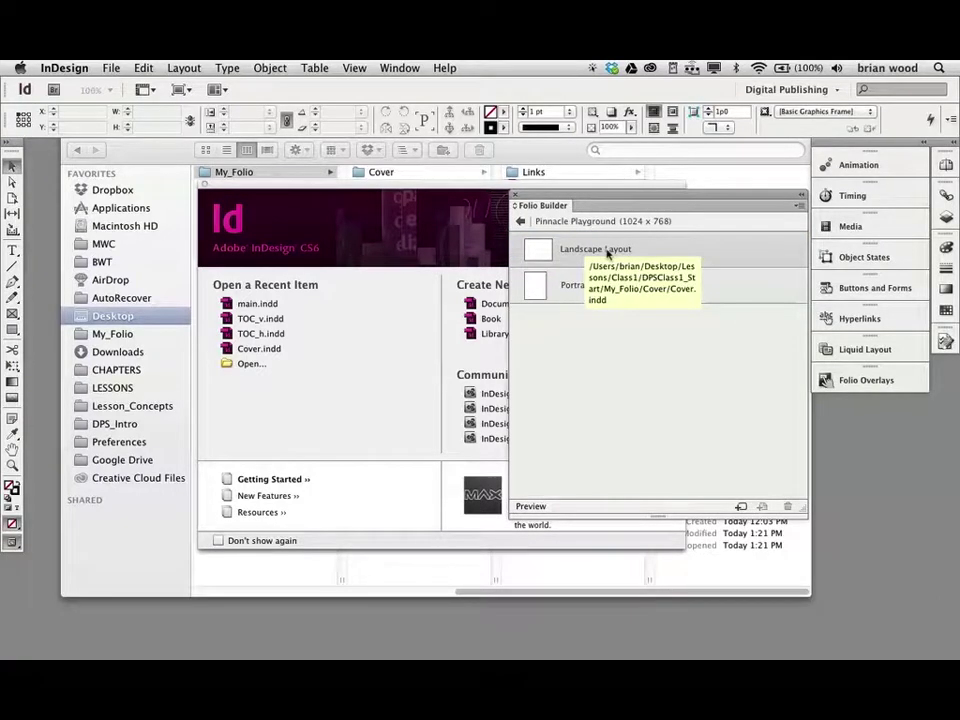
click(520, 221)
mouse_move(560, 246)
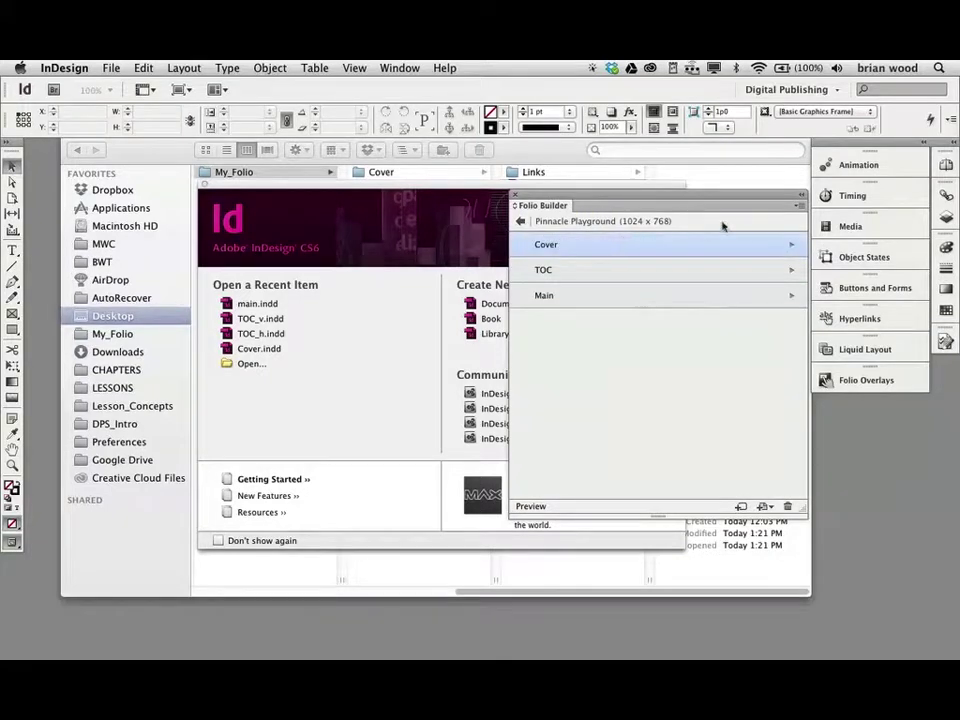
- Open the Cover article's Relink settings and cancel them unchanged
click(798, 205)
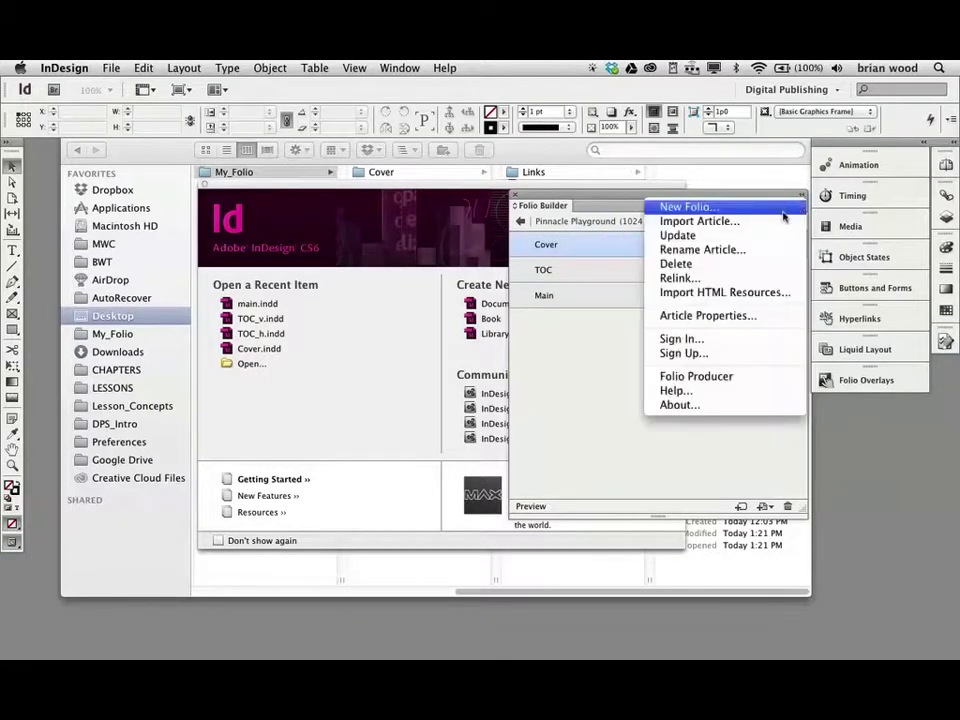
click(684, 279)
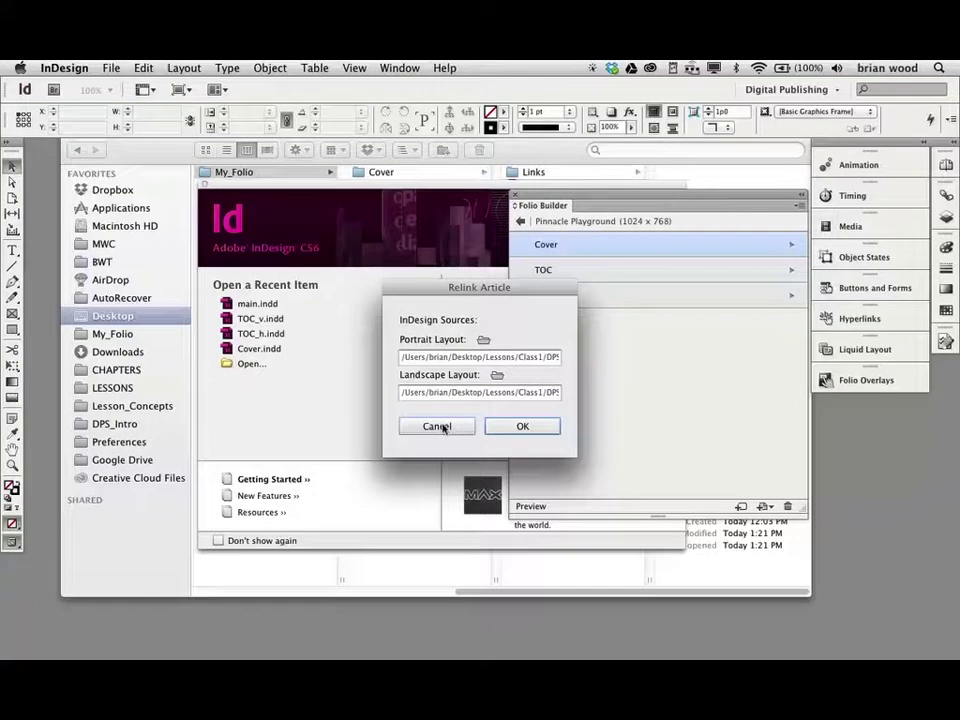
click(437, 426)
- Open the Cover article's Article Properties, move the dialog aside, then switch to Reflector
click(792, 208)
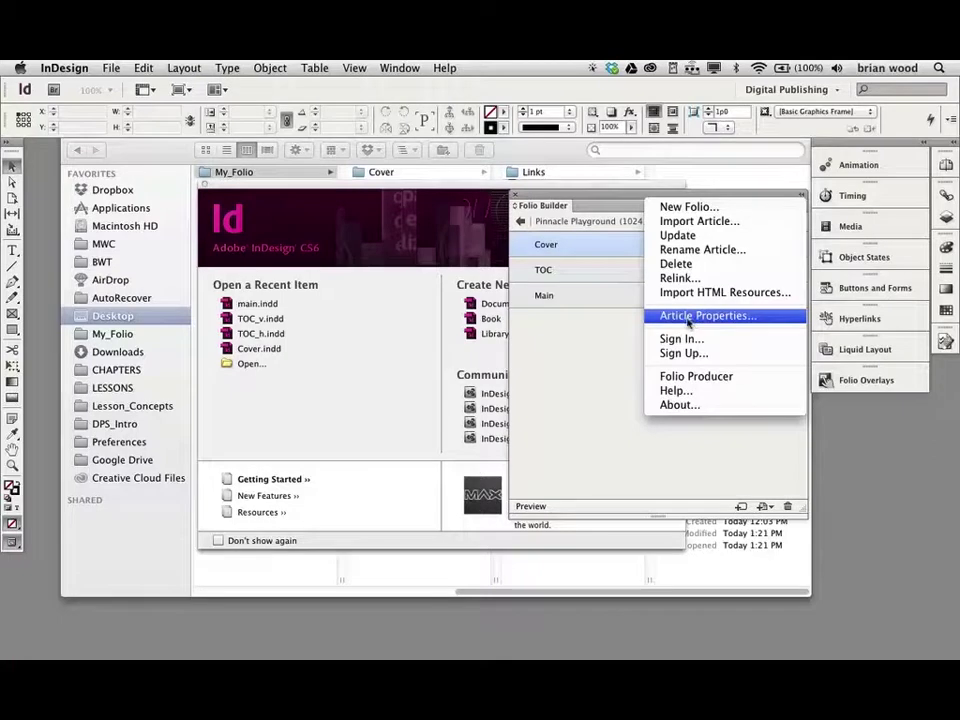
click(688, 318)
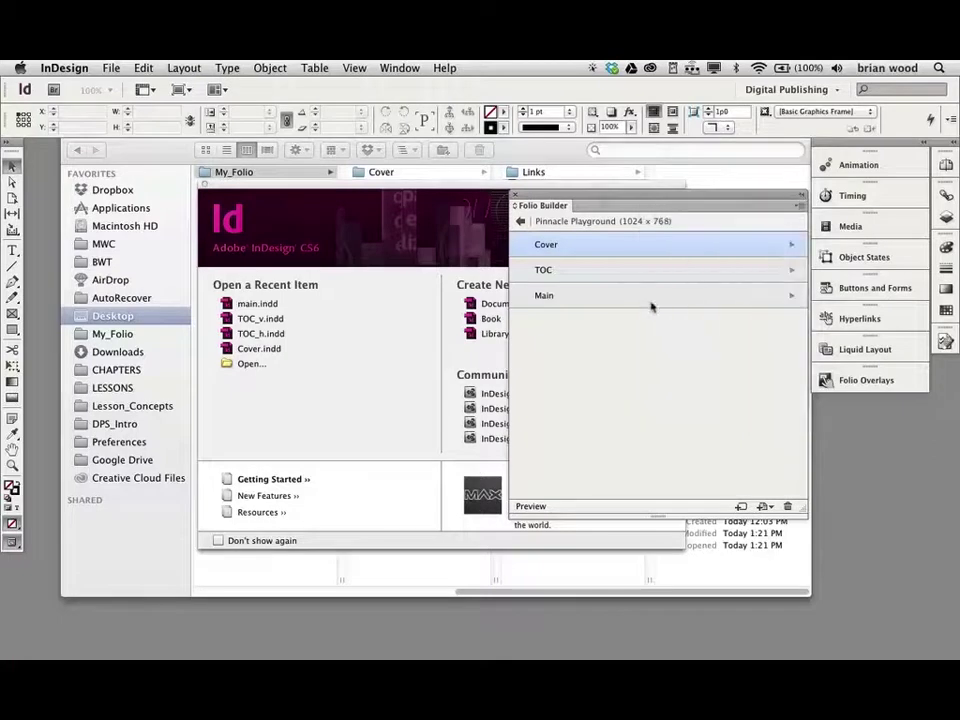
drag(534, 178, 448, 200)
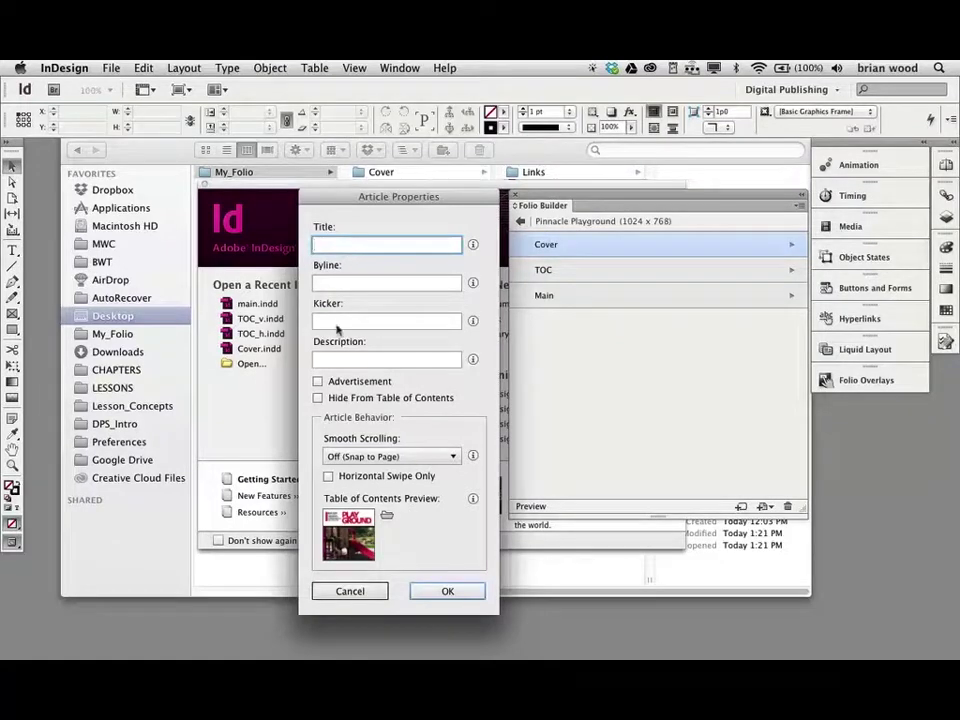
key(super+Tab)
key(super+Tab)
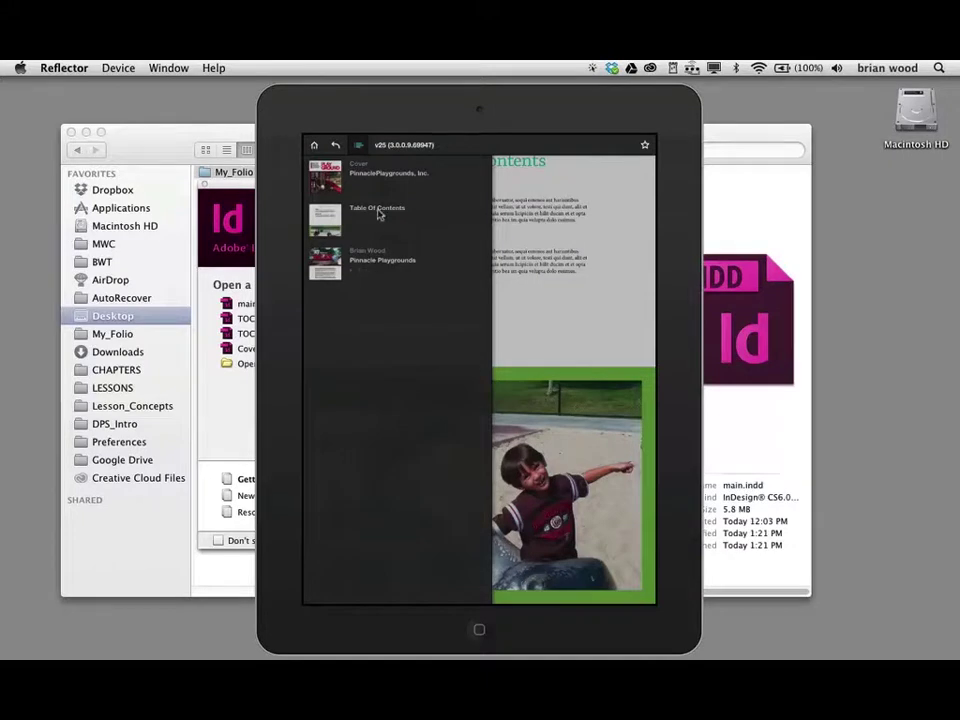
- Compare the article list on the Reflector iPad mirror, then return to the Cover article's blank properties
key(super+Tab)
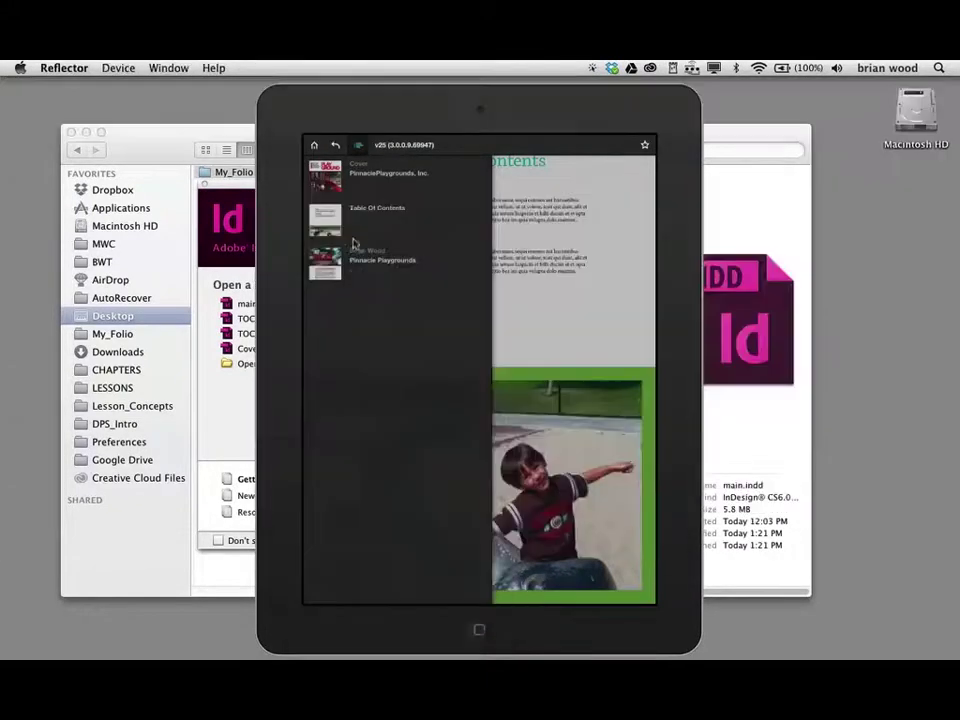
key(super+Tab)
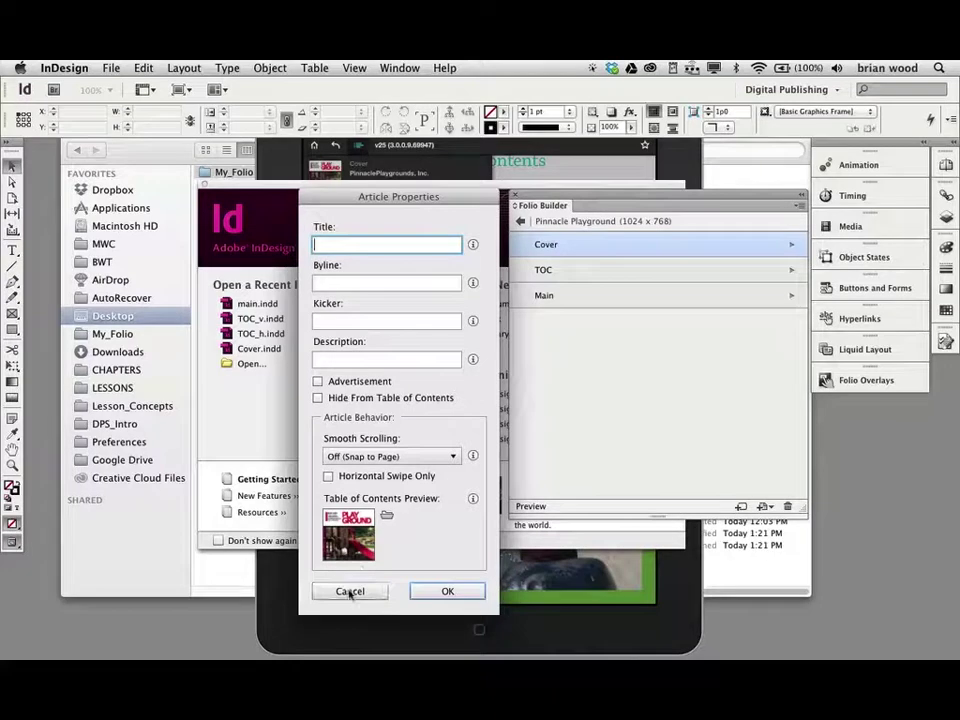
- Cancel the dialog and open Article Properties for the Cover article in the Pinnacle folio
click(349, 591)
click(521, 220)
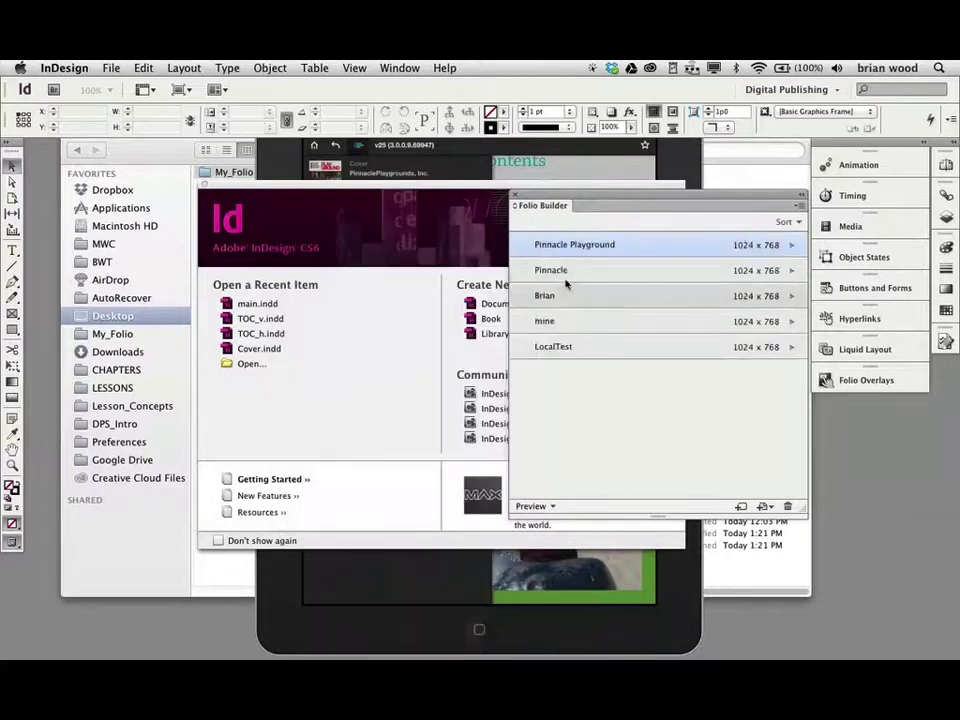
double_click(567, 270)
click(551, 246)
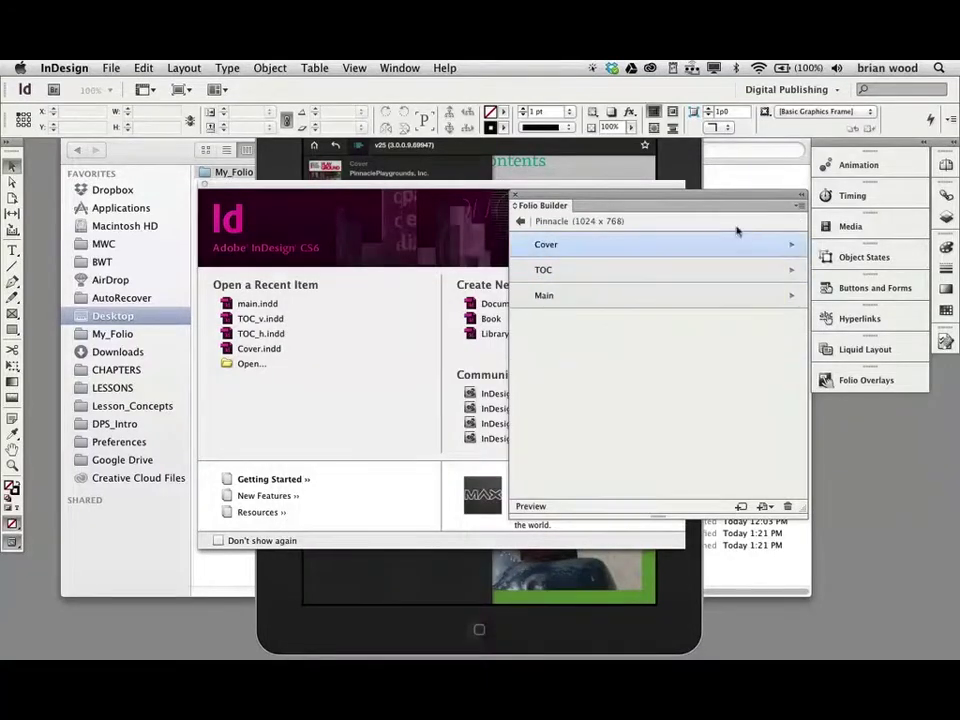
click(802, 210)
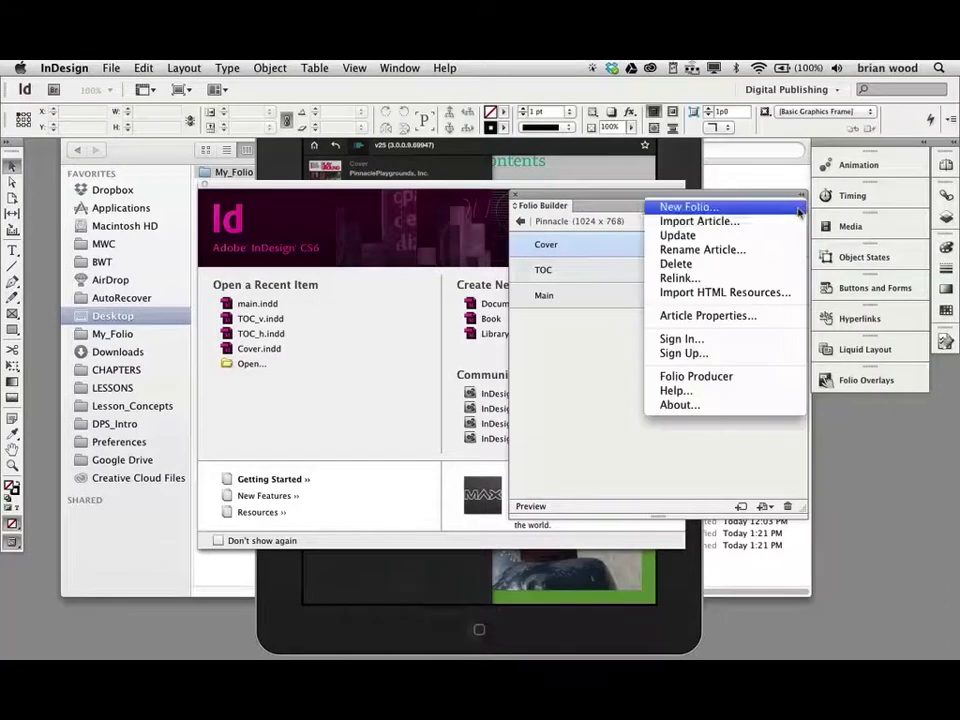
click(722, 318)
- Compare Cover's title and 'We Make It Fun' byline with the iPad mirror, then cancel
drag(470, 163, 327, 201)
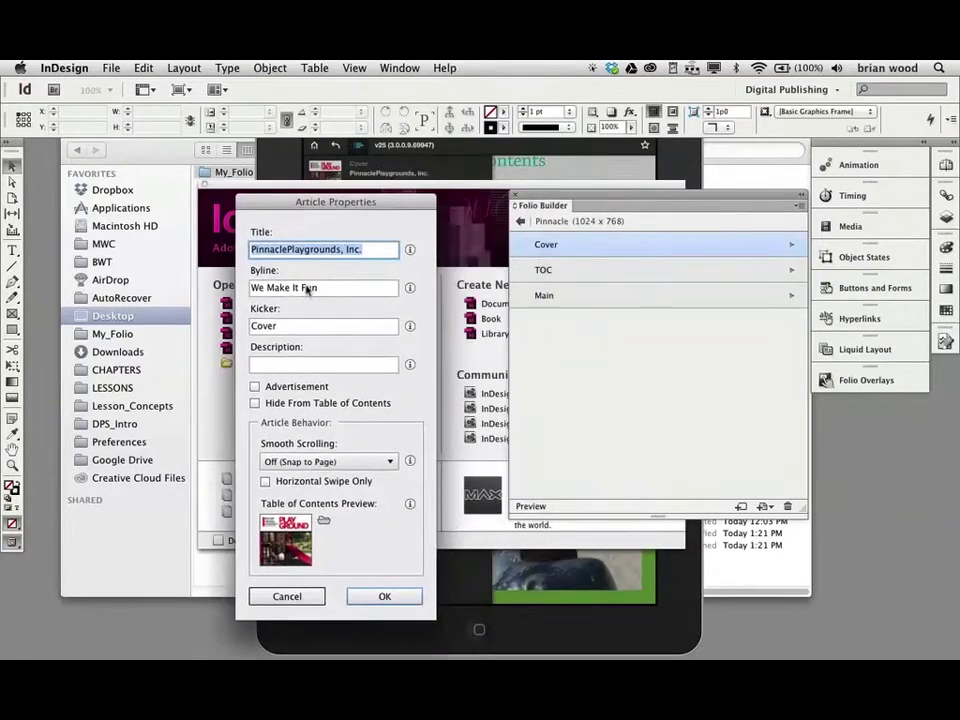
key(super+Tab)
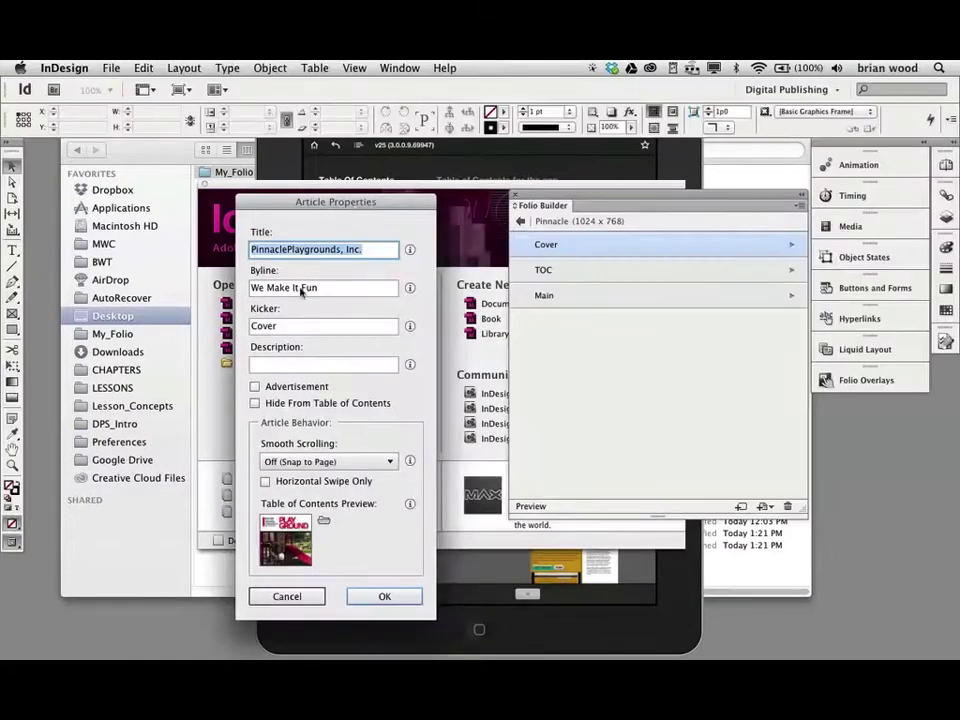
click(300, 597)
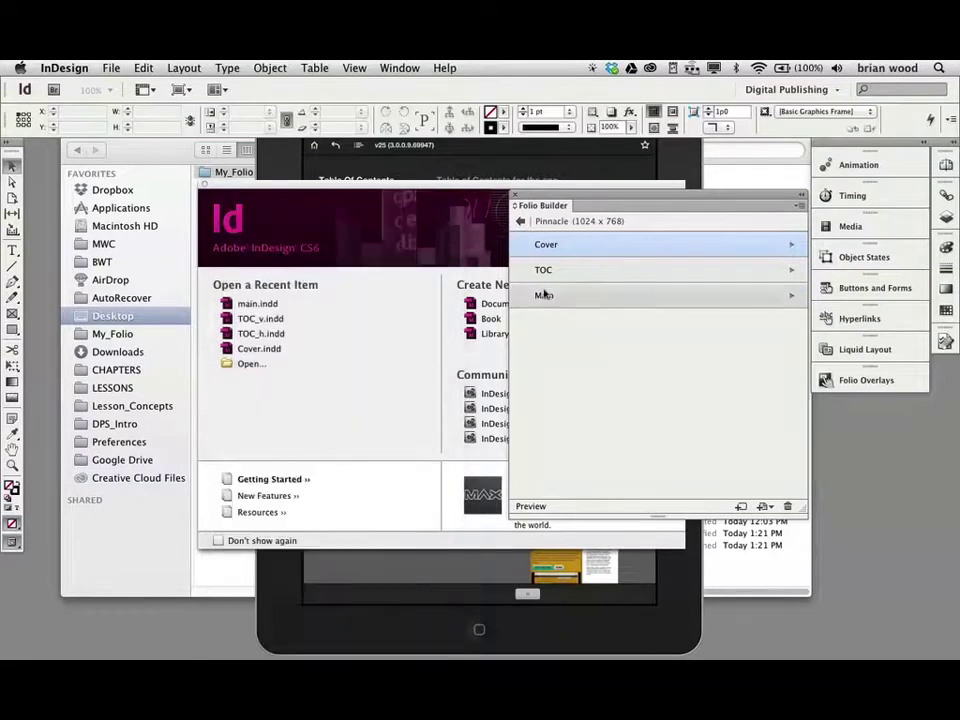
- Open Article Properties for the TOC article and move the dialog aside
click(549, 272)
click(798, 205)
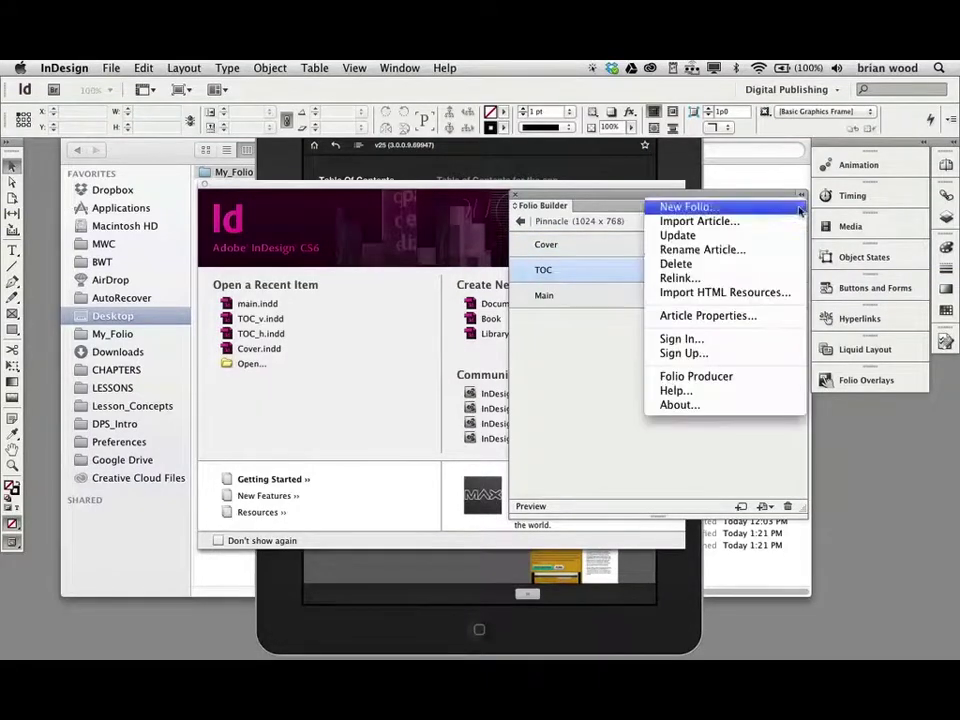
click(715, 315)
drag(445, 172, 358, 208)
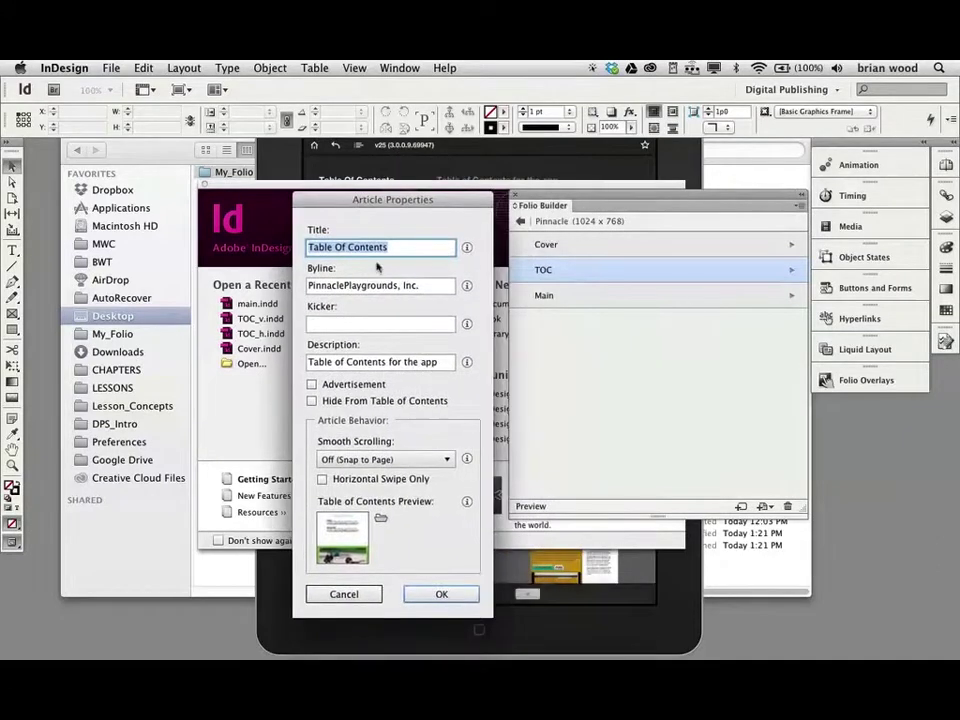
- Compare the TOC title 'Table Of Contents' and byline against the Reflector iPad mirror
key(super+Tab)
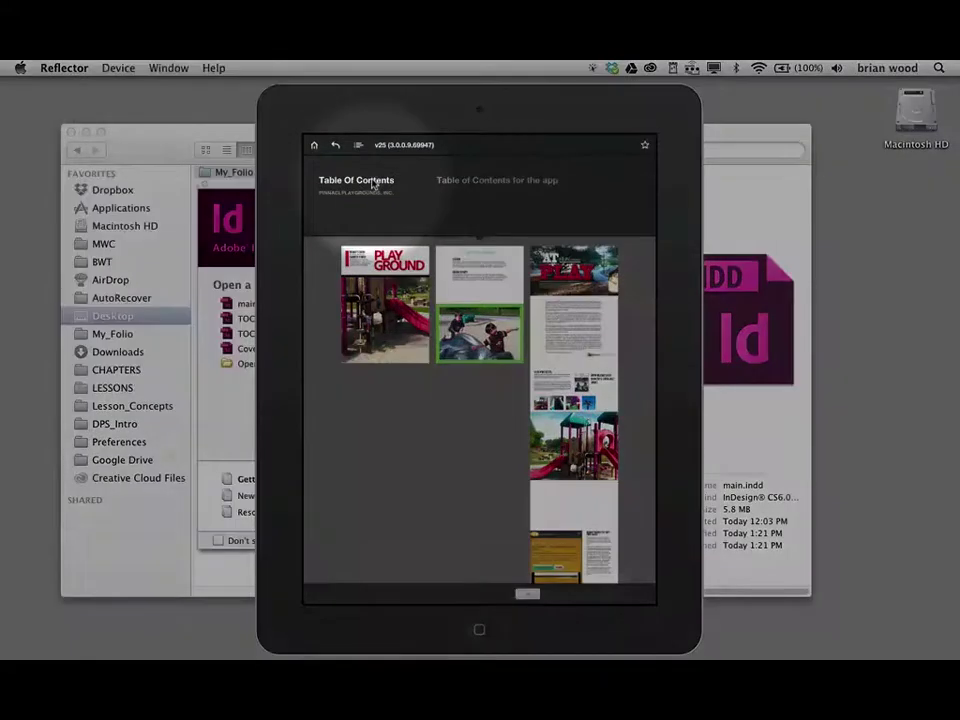
key(super+Tab)
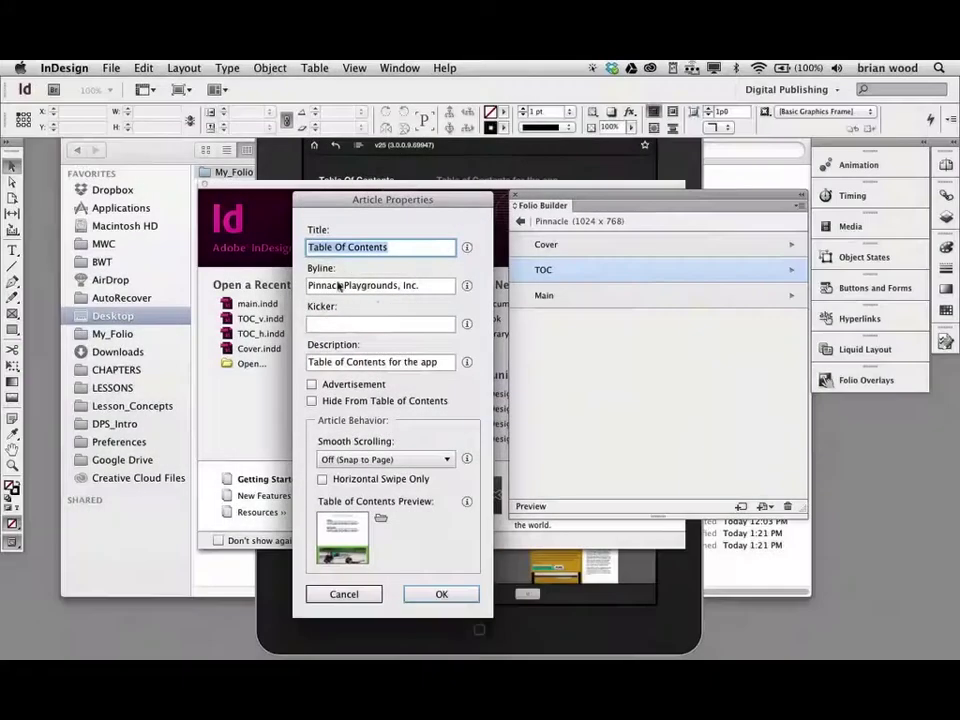
key(super+Tab)
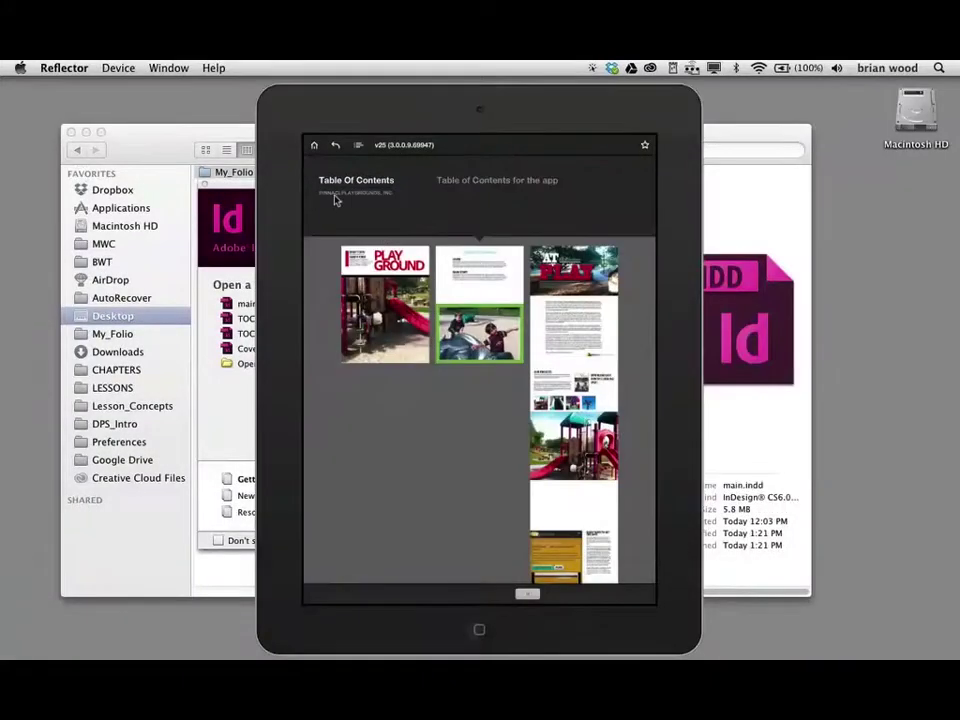
key(super+Tab)
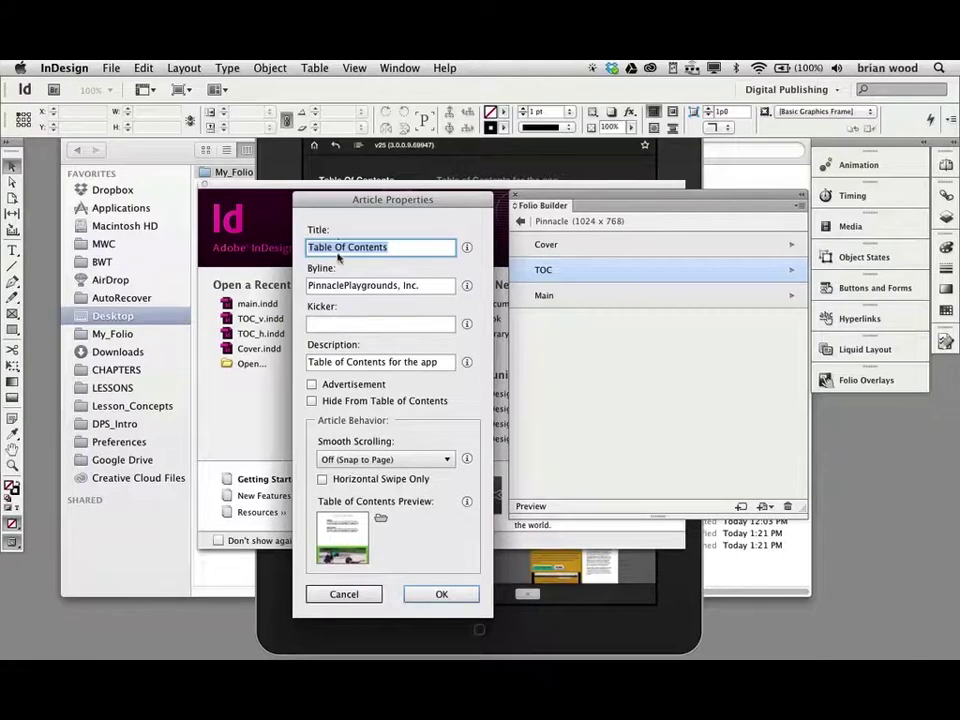
key(super+Tab)
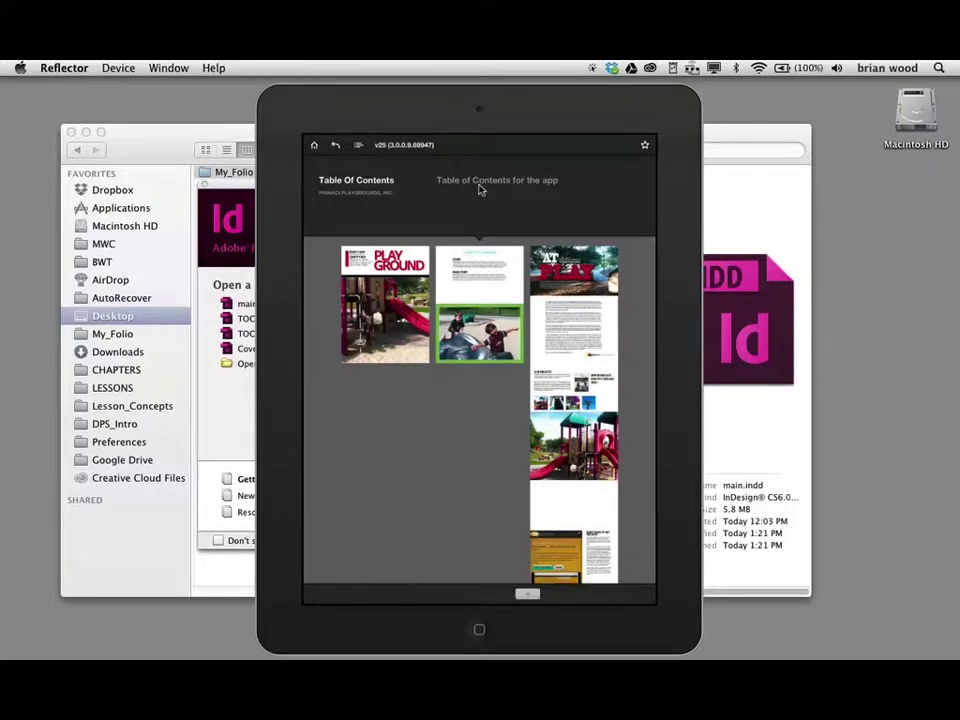
key(super+Tab)
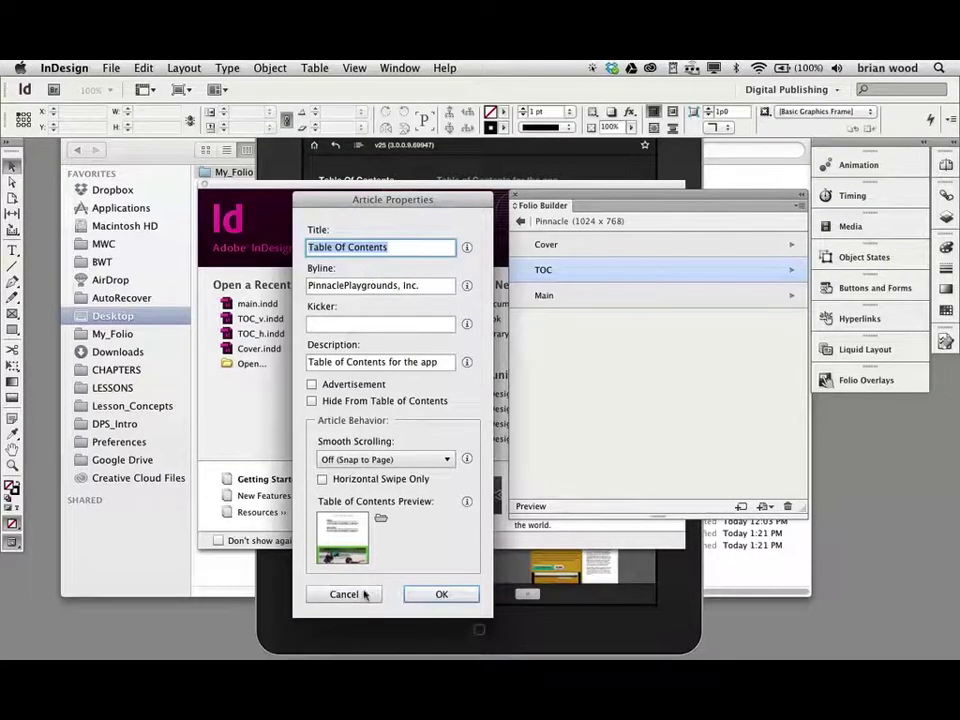
- Cancel the TOC dialog and open Article Properties for Pinnacle Playground's Cover article
click(344, 594)
click(520, 221)
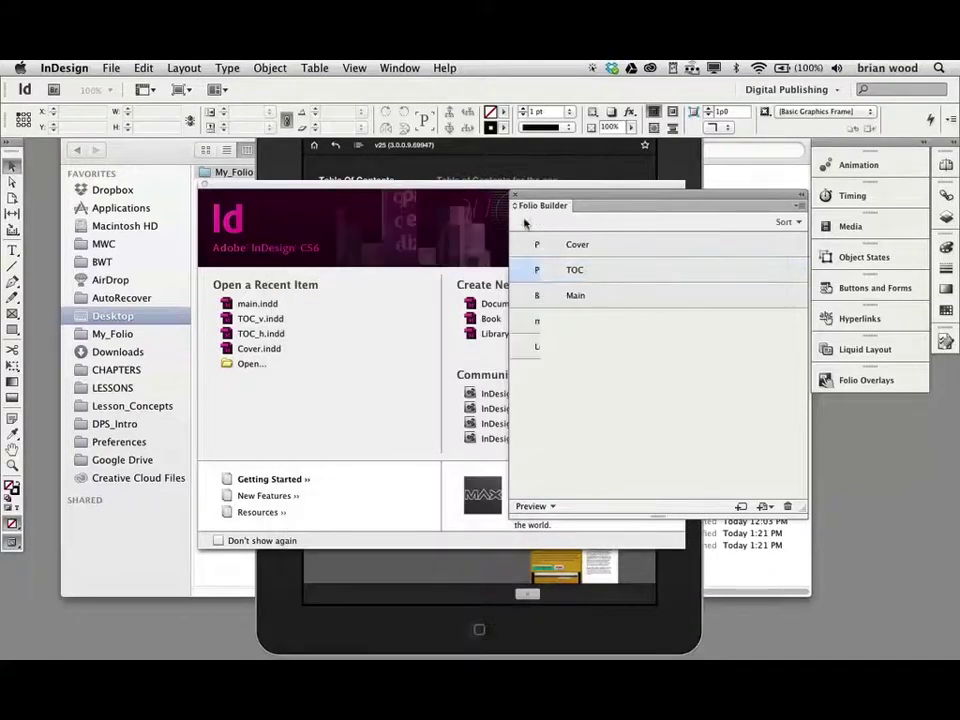
double_click(581, 246)
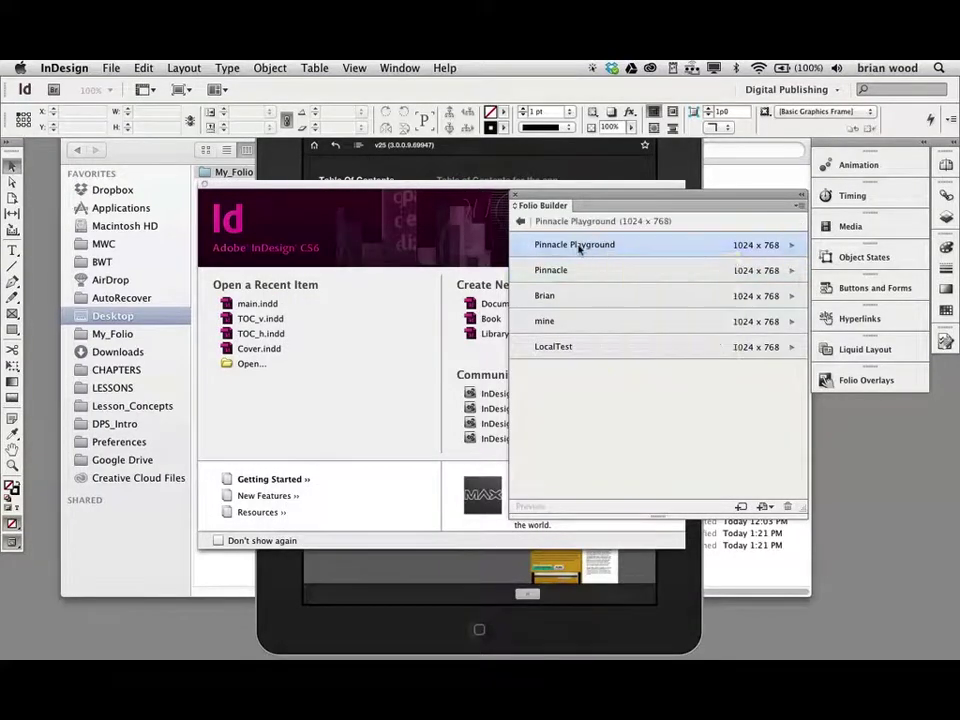
click(550, 247)
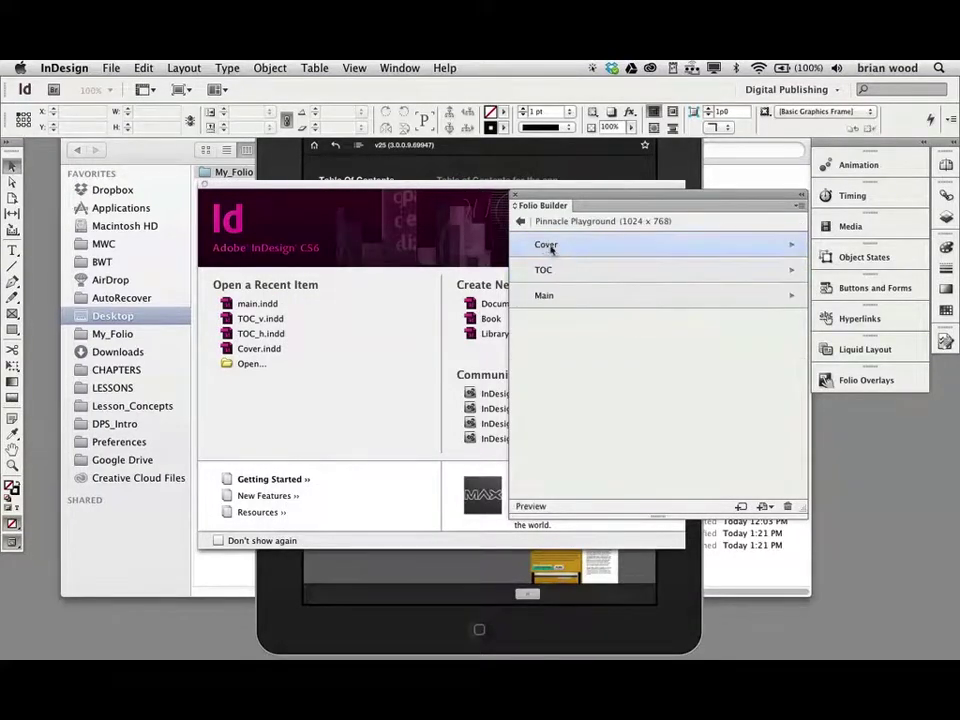
click(797, 208)
click(701, 317)
drag(445, 172, 377, 193)
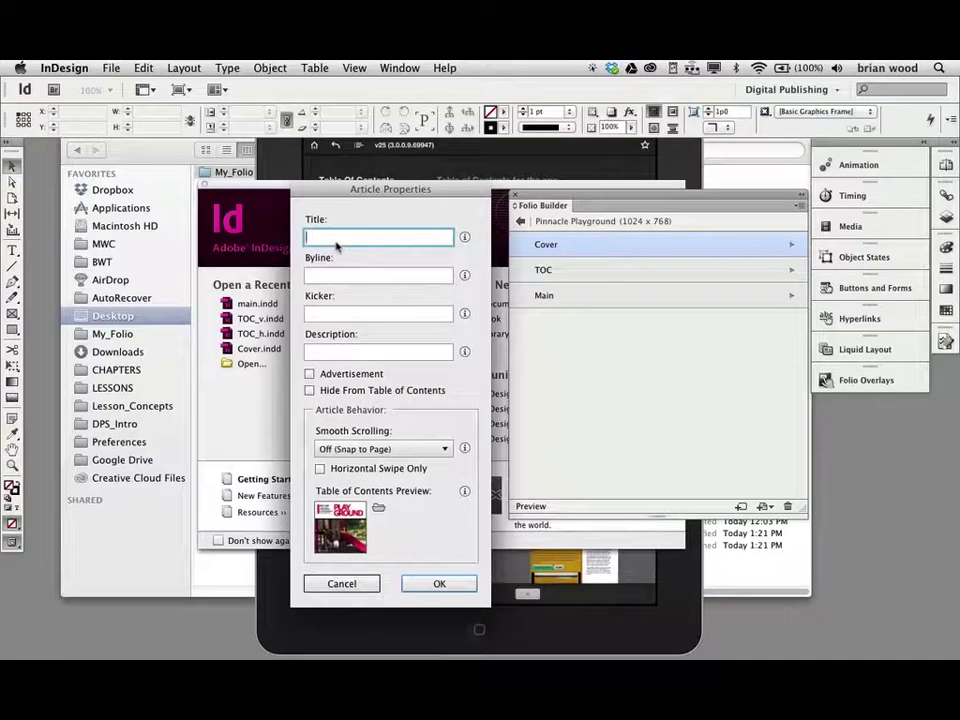
- Title the Cover article 'Pinnacle Cover' and enter the author's name as its byline
text(over)
click(354, 276)
mouse_move(464, 279)
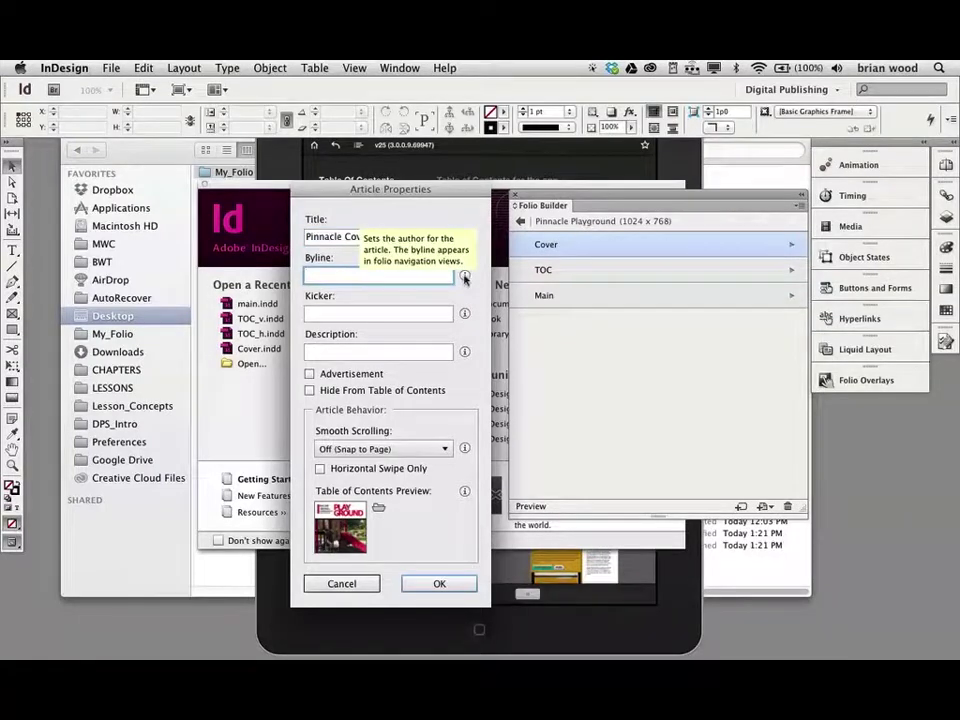
text(Brian Wood)
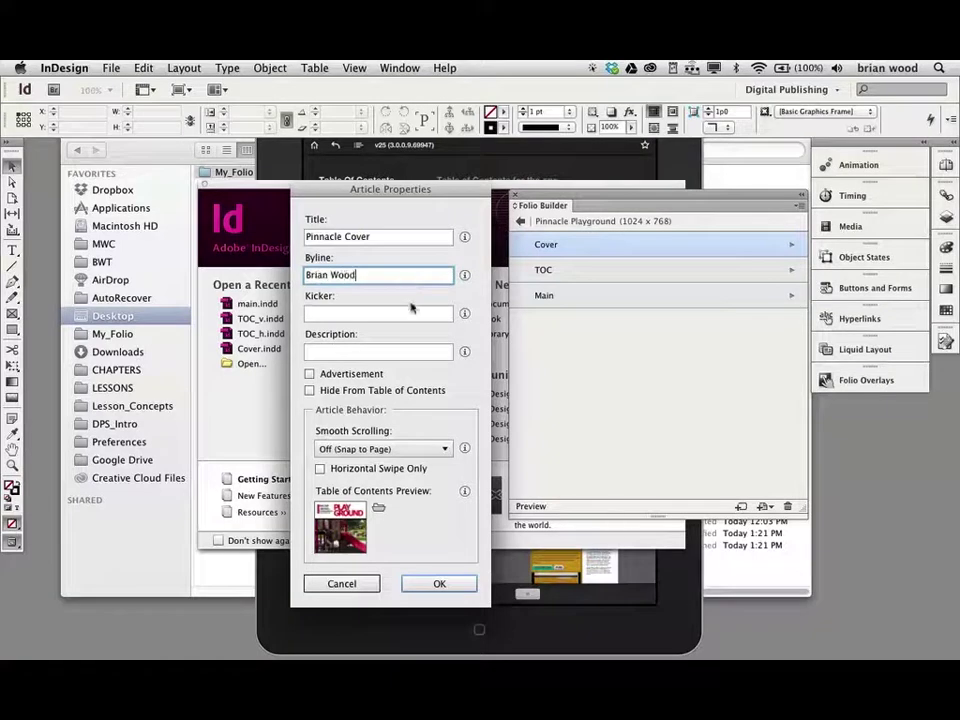
mouse_move(466, 315)
mouse_move(466, 316)
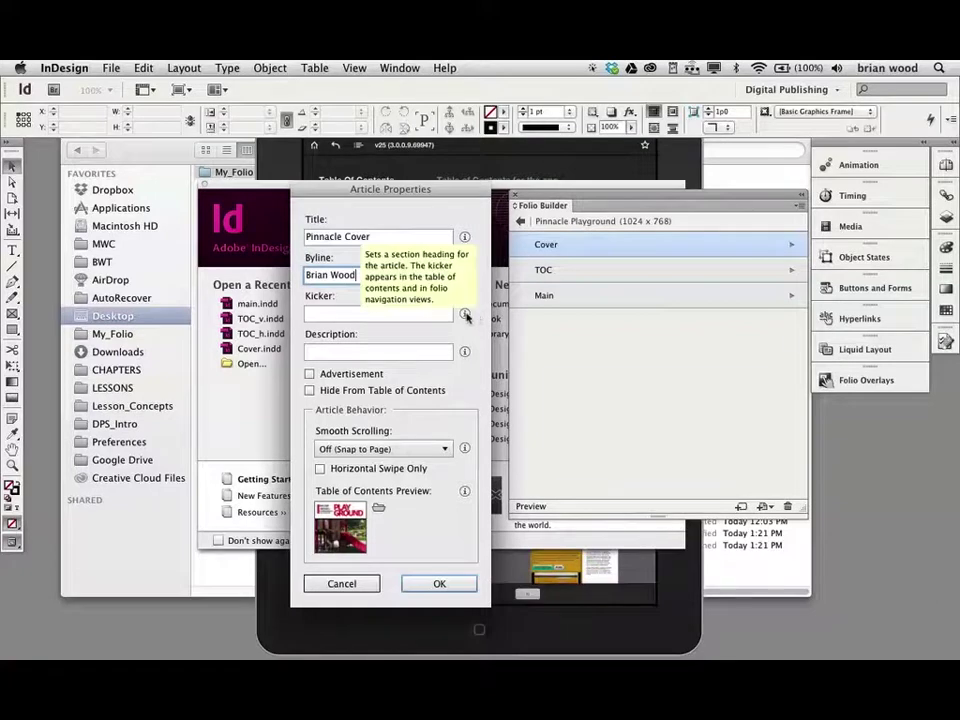
click(391, 318)
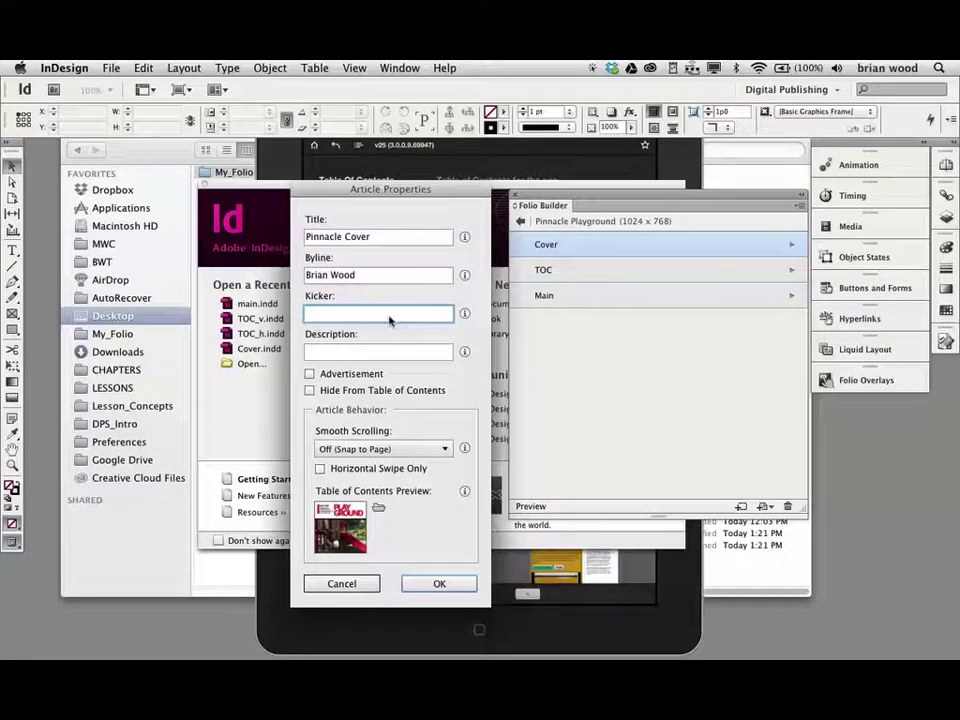
click(391, 352)
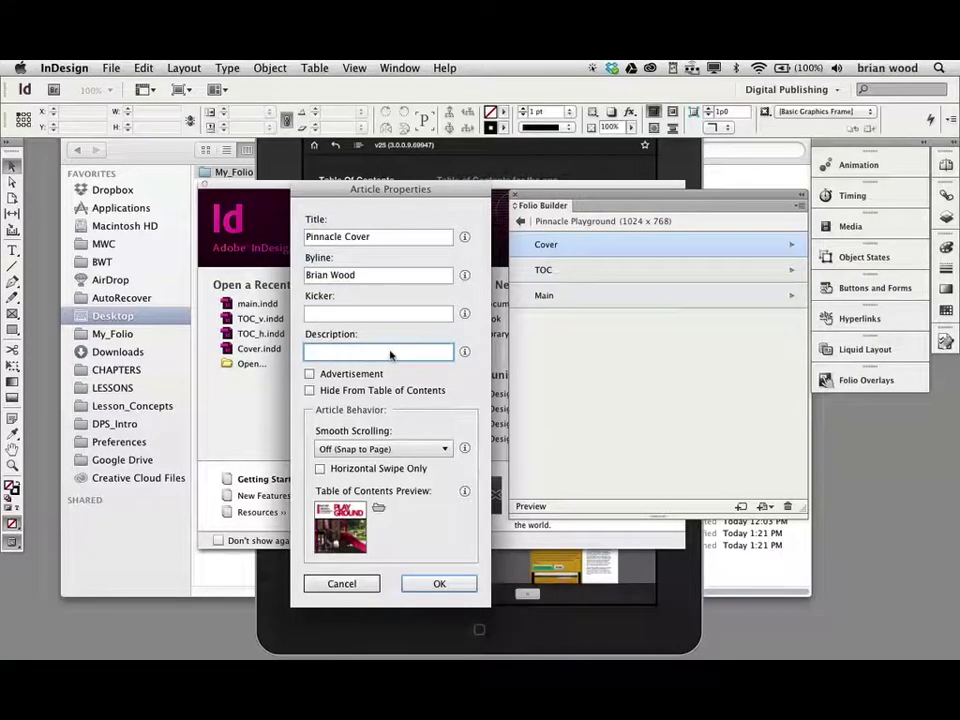
- Leave Advertisement and Hide From Table of Contents unchecked, check the iPad mirror, and click OK
mouse_move(464, 353)
click(310, 375)
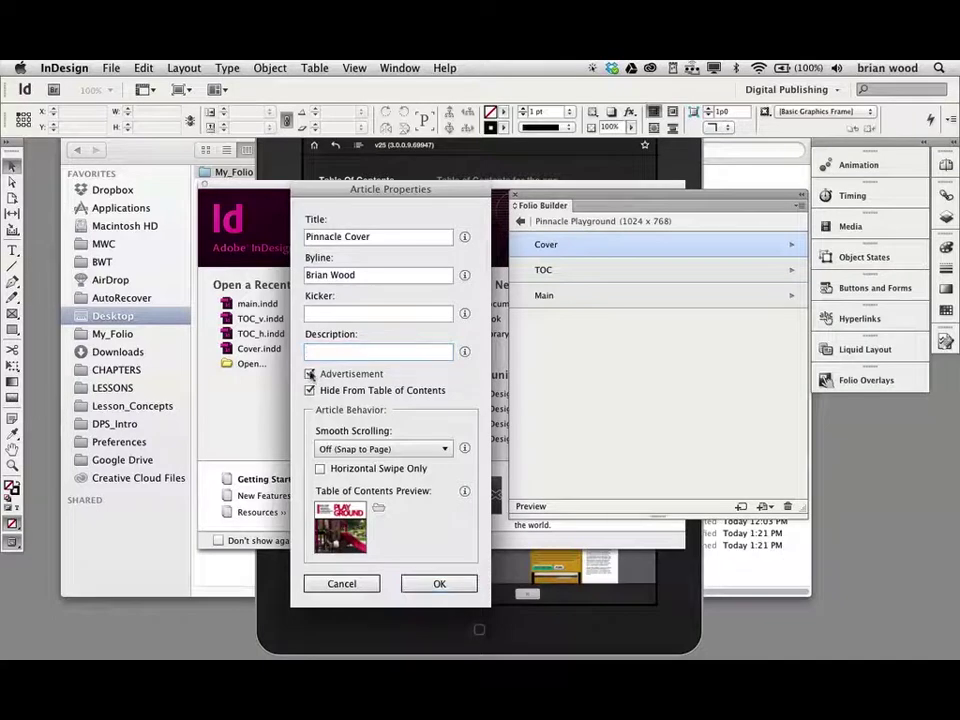
click(310, 375)
click(310, 391)
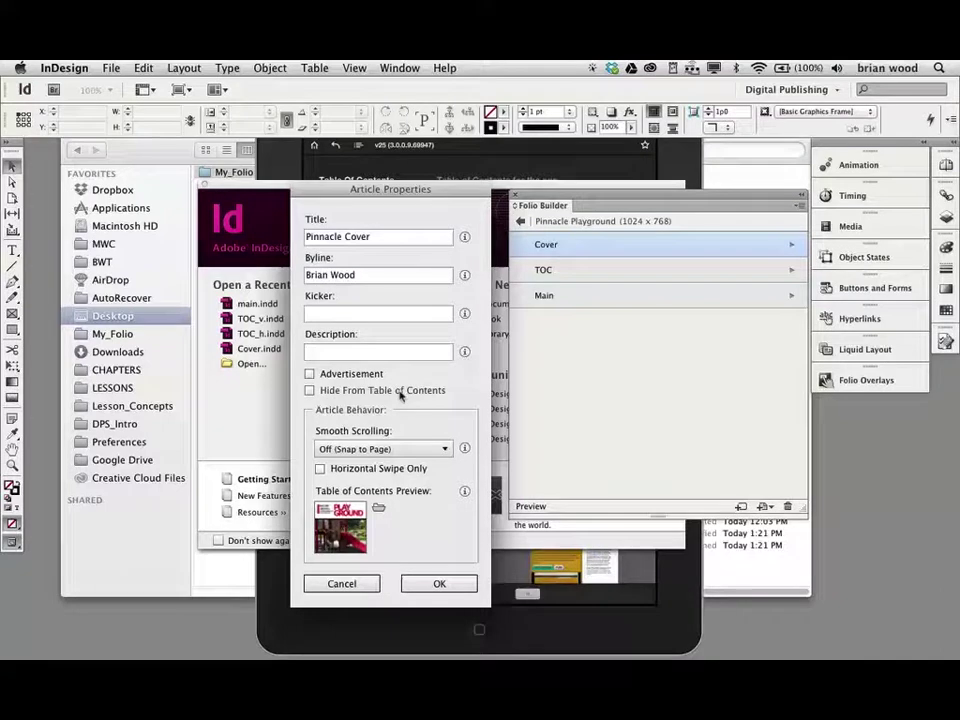
key(super+Tab)
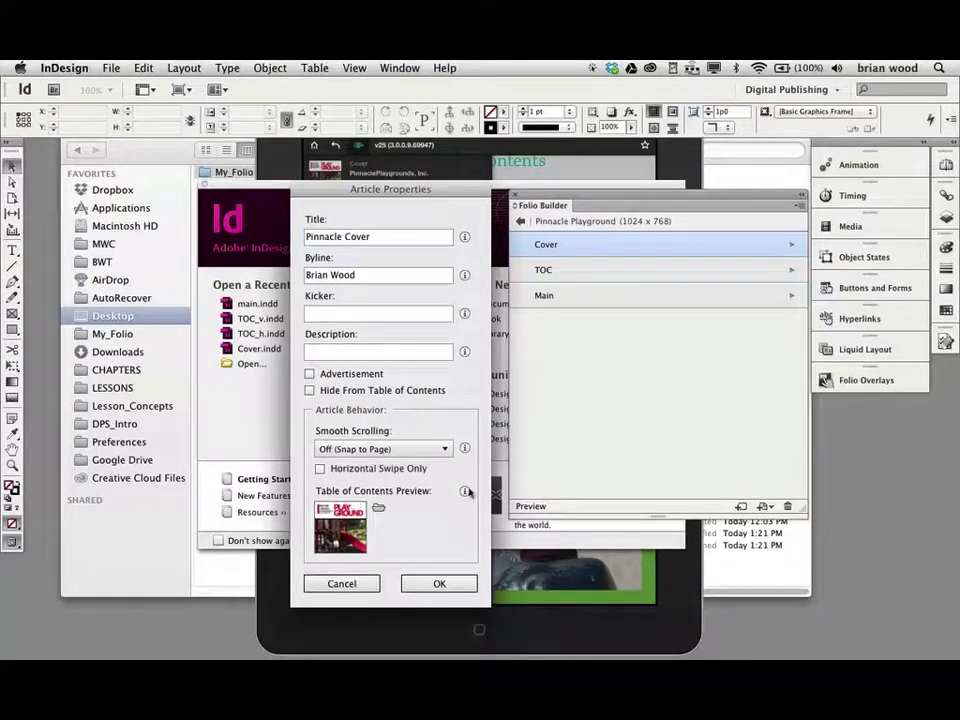
mouse_move(466, 492)
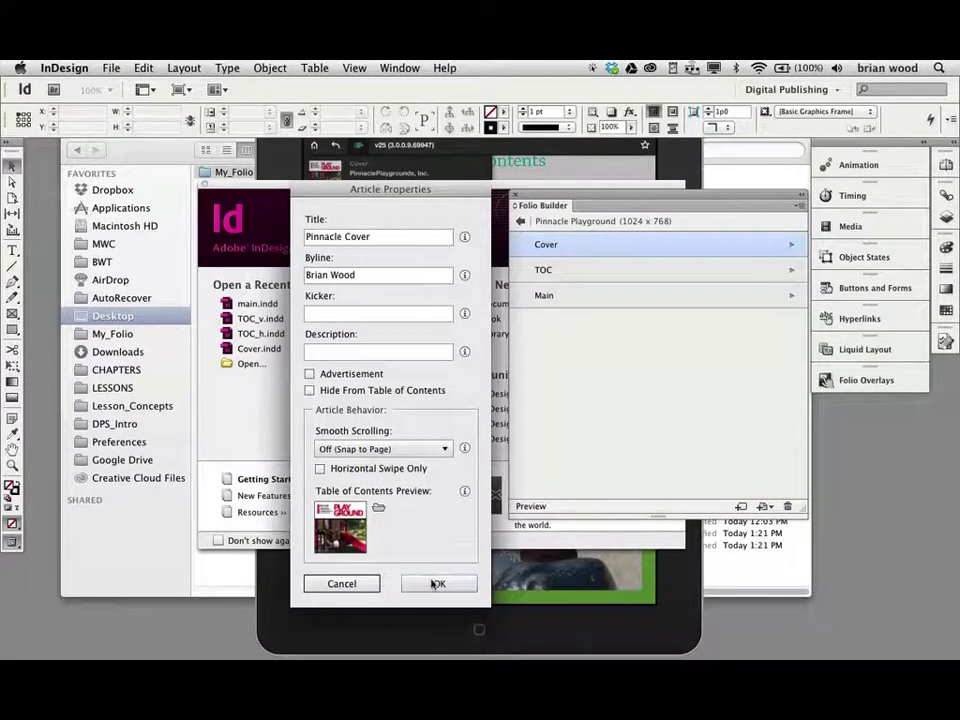
click(436, 583)
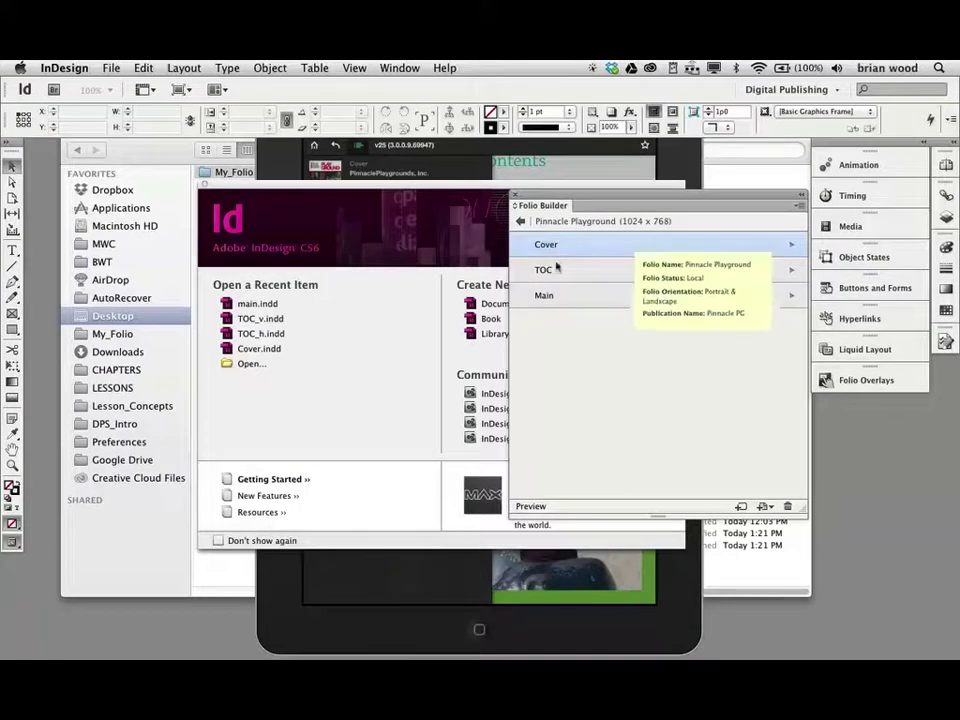
- Open the Cover article to view its layouts, selecting Landscape Layout
click(542, 270)
click(542, 295)
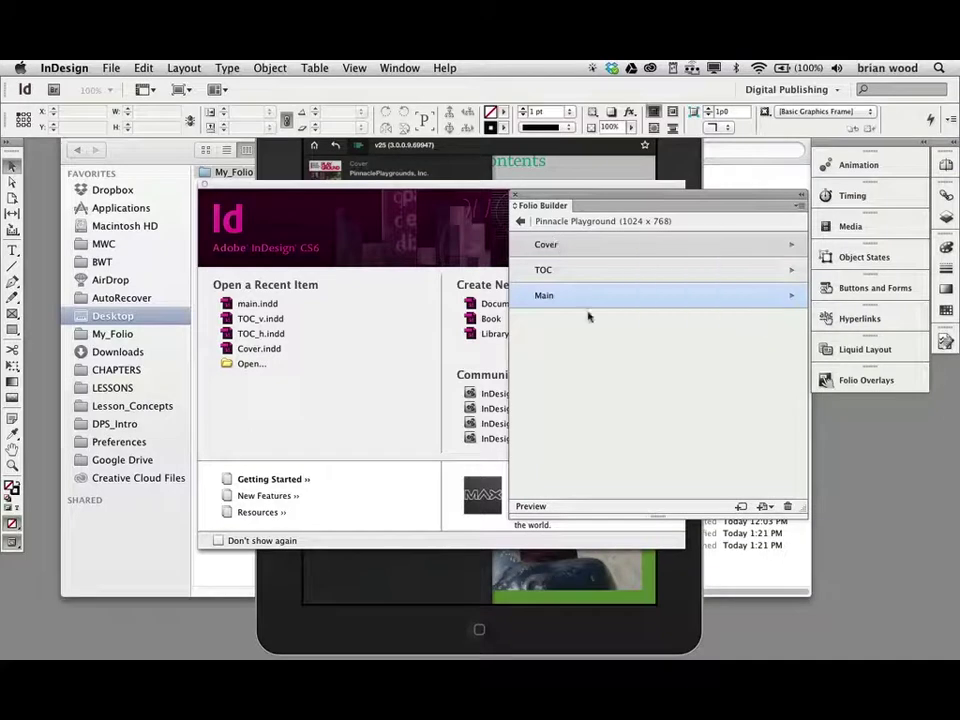
double_click(562, 247)
click(558, 252)
click(803, 207)
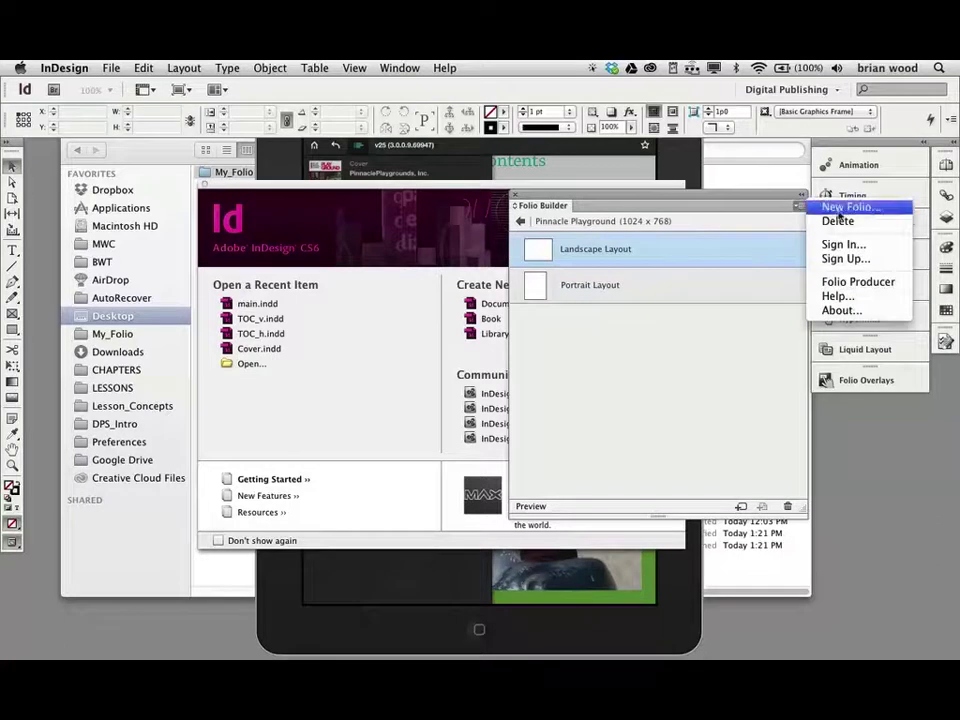
click(719, 342)
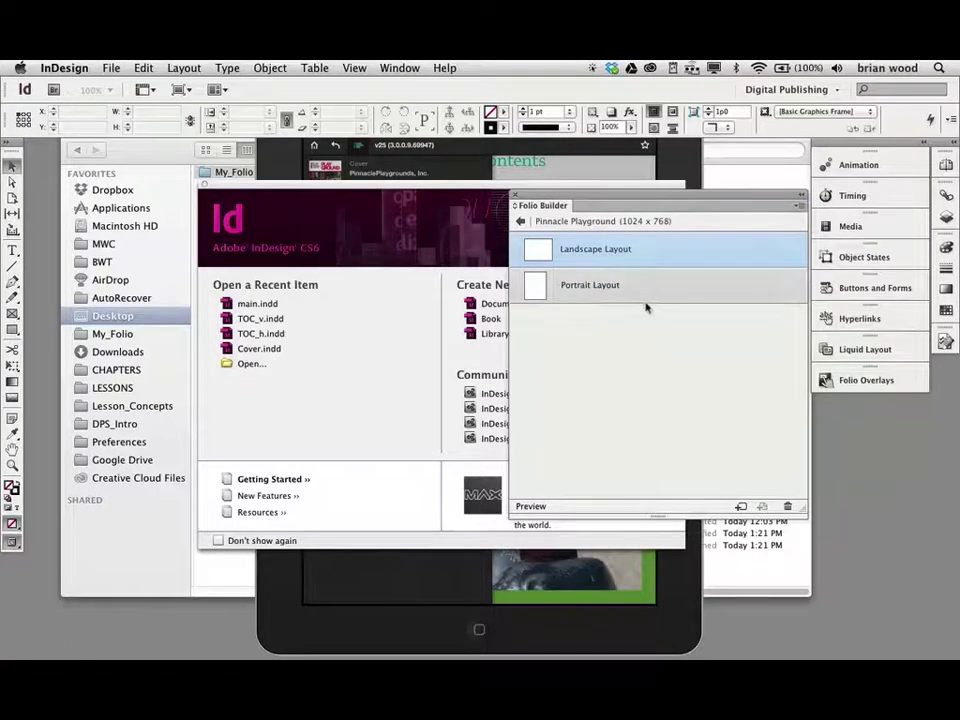
- Navigate back twice to the list of all five folios
click(521, 223)
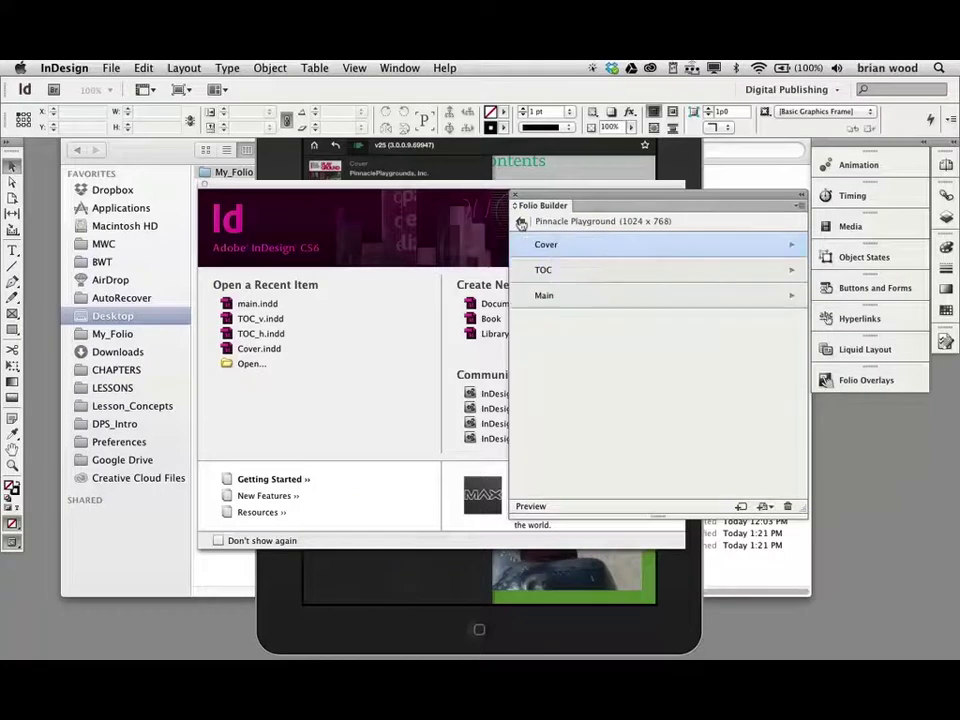
click(521, 223)
mouse_move(630, 251)
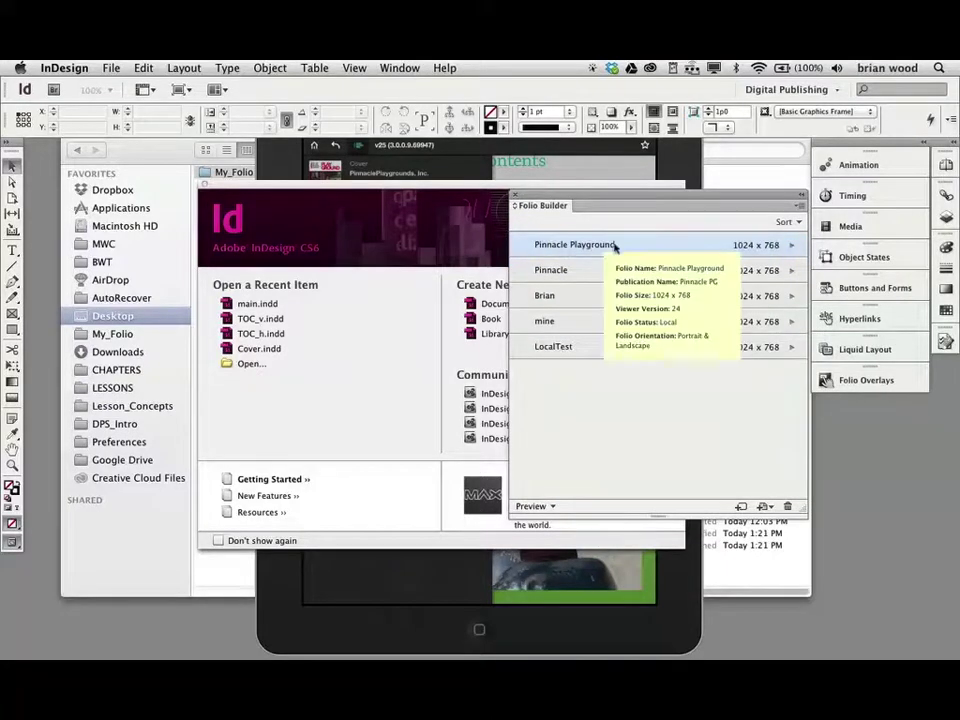